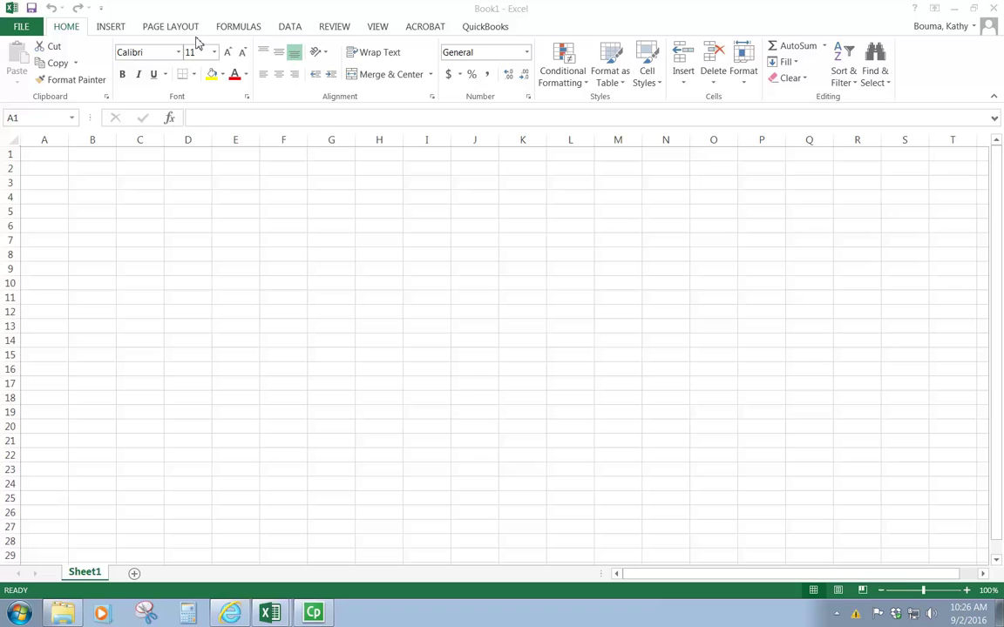
- View the file commands and the list of recent workbooks, dismiss the color scheme notification, and return to the blank worksheet
left_click(24, 32)
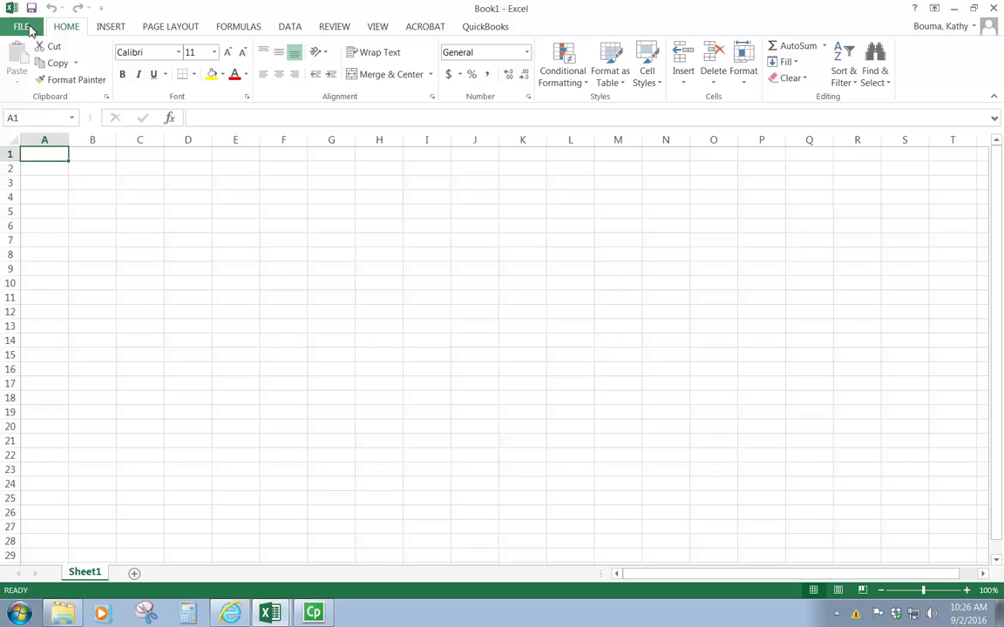
left_click(28, 28)
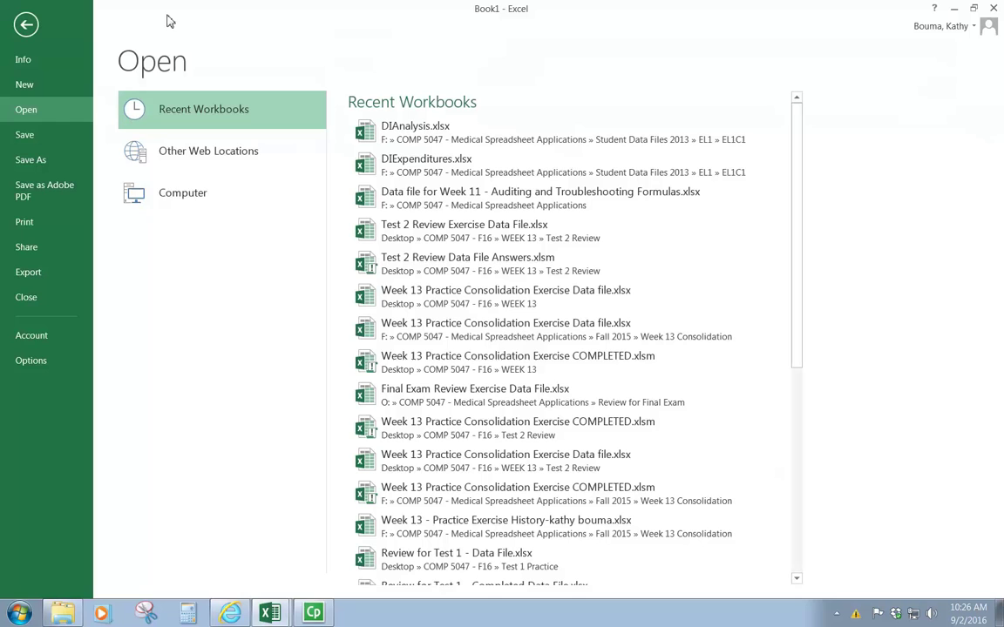
left_click(26, 26)
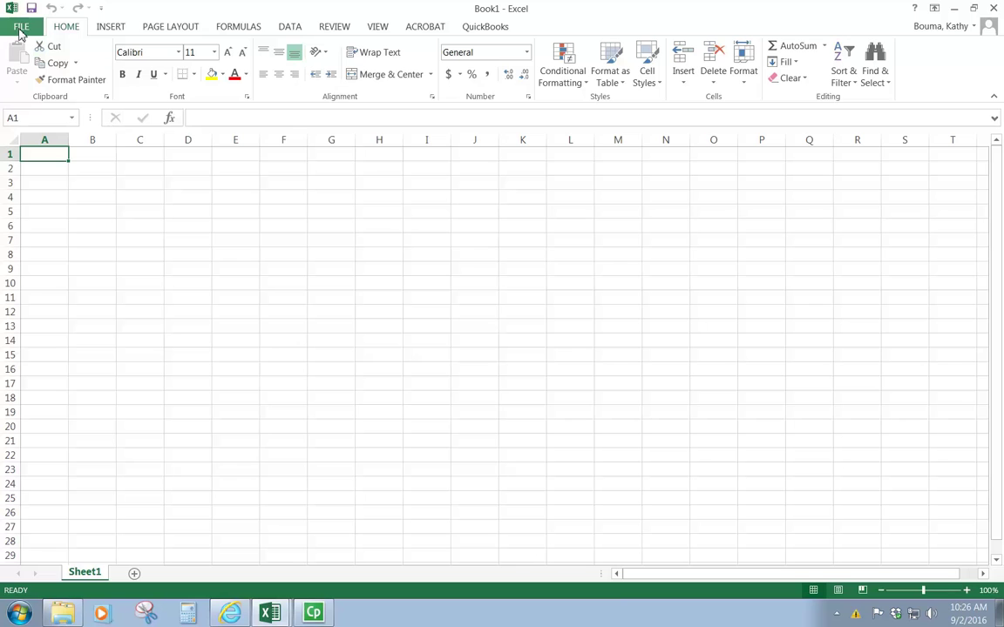
left_click(19, 28)
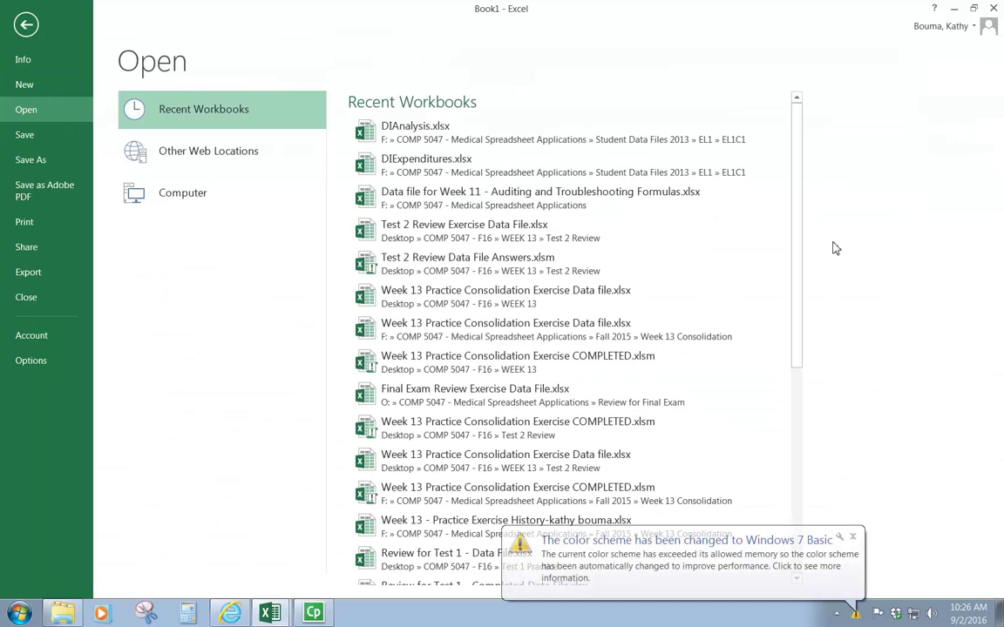
left_click(853, 538)
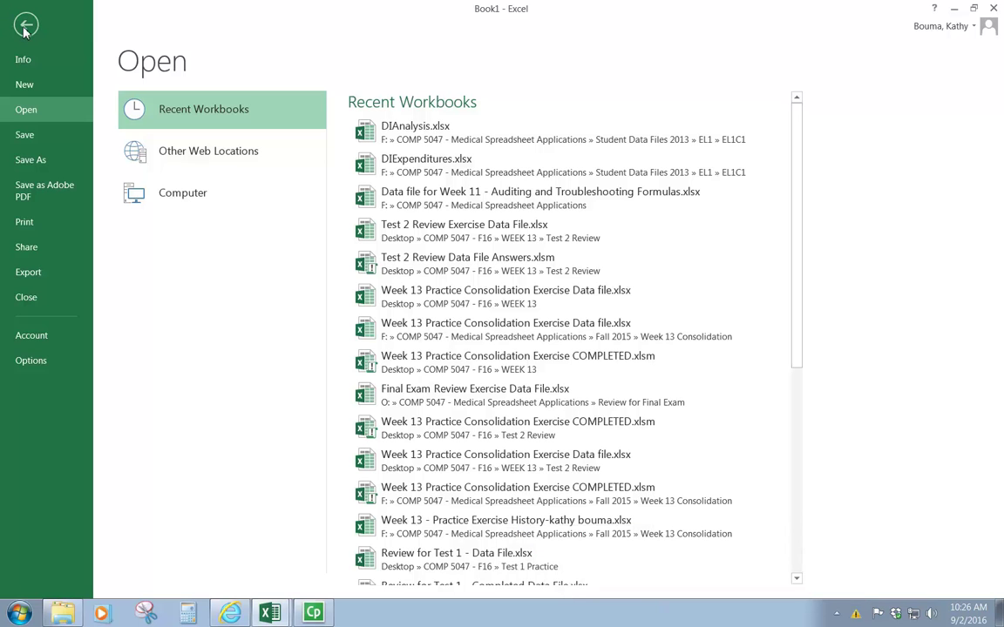
left_click(27, 24)
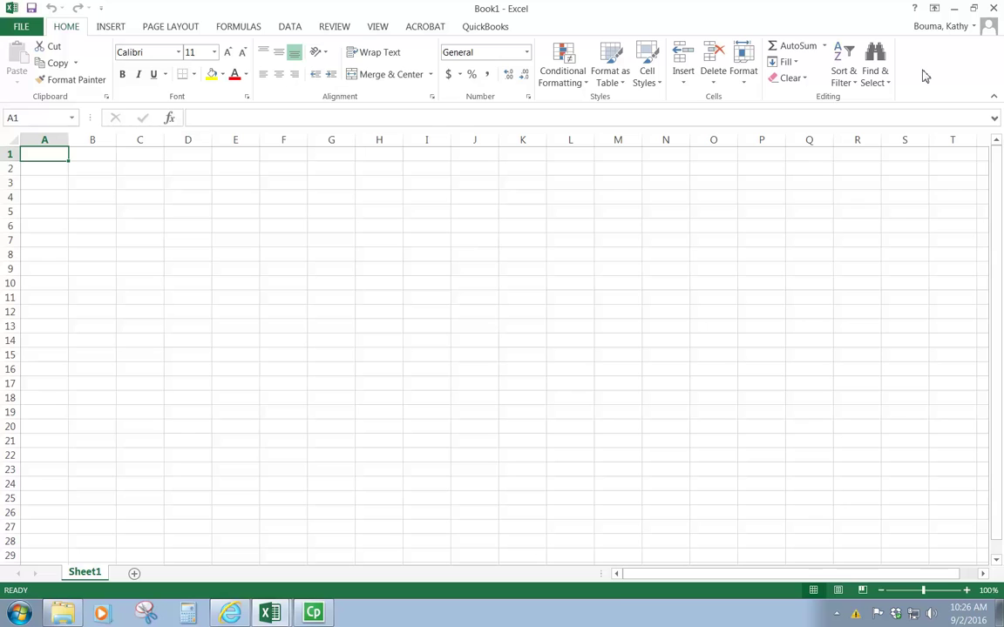
- Look over the groups of insert, page layout and formula commands available for the blank workbook
left_click(111, 28)
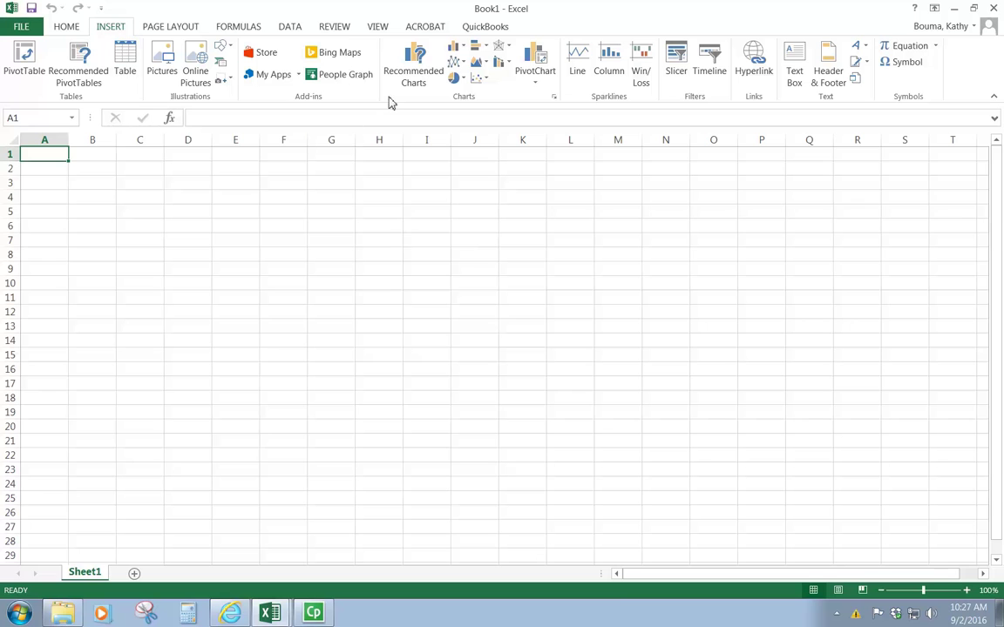
left_click(174, 27)
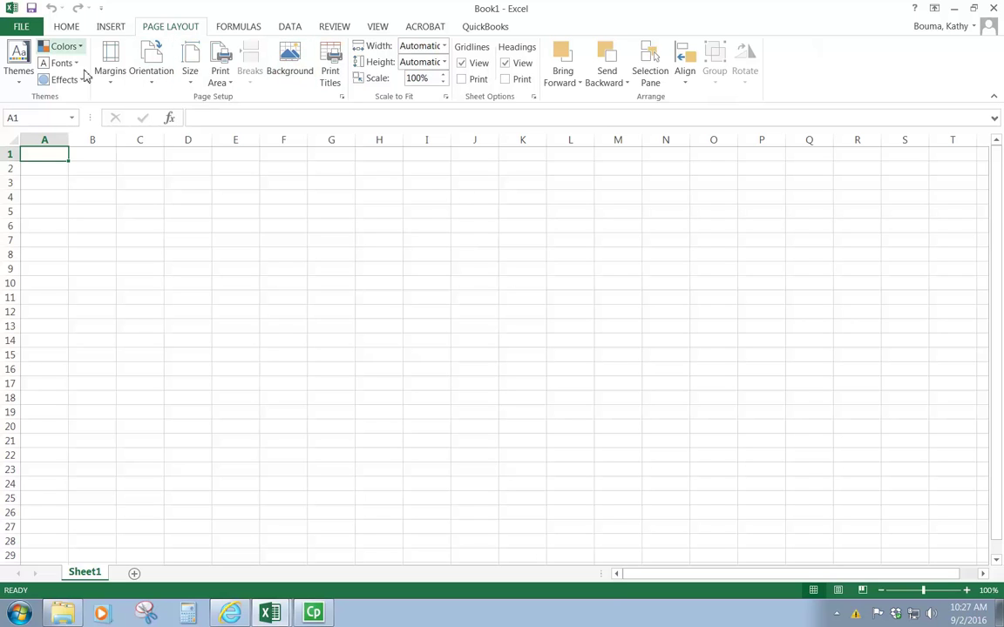
left_click(237, 28)
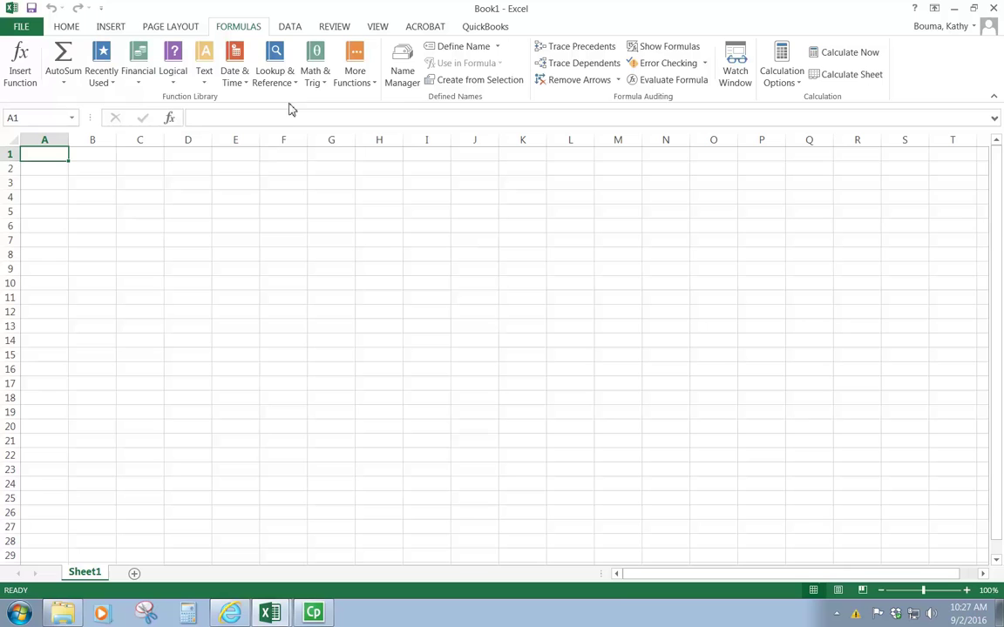
- Apply bold formatting to cell A1 of the blank worksheet
left_click(55, 27)
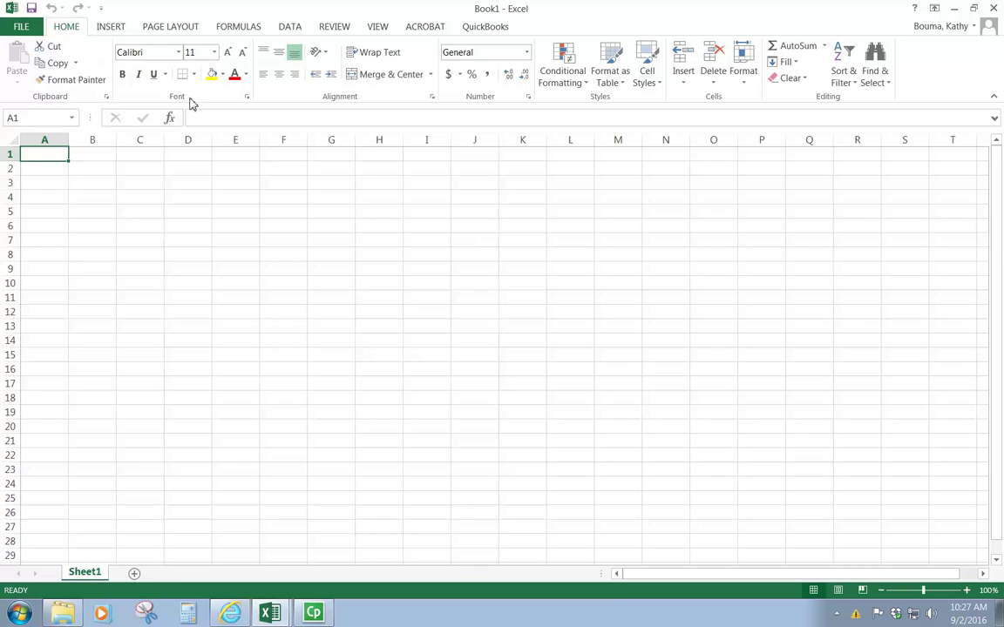
left_click(123, 74)
- Move the active cell along row 13 of the blank sheet as far as column JG
left_click_drag(661, 582, 837, 541)
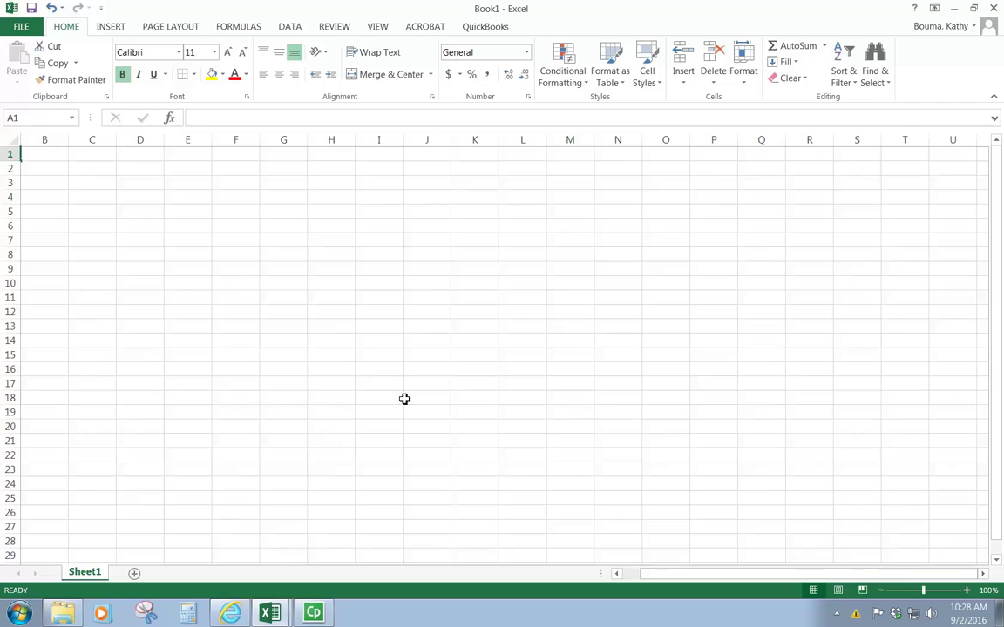
left_click(503, 329)
key("Right")
key("Right")
key("Right")
key("Right")
key("Right")
key("Right")
key("Right")
key("Right")
key("Right")
key("Right")
key("Right")
key("Right")
key("Right")
key("Right")
key("Right")
key("Right")
key("Right")
key("Right")
key("Right")
key("Right")
key("Right")
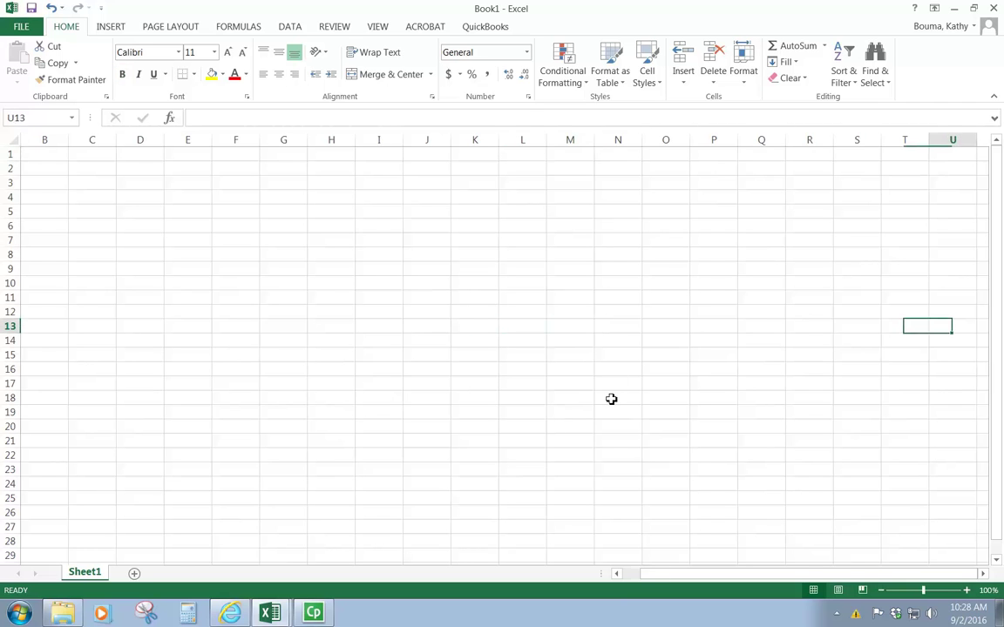
key("Right")
key("Right")
key("Right")
key("Right")
key("Right")
key("Right")
key("Right")
key("Right")
key("Right")
key("Right")
key("Right")
key("Right")
key("Right")
key("Right")
key("Right")
key("Right")
key("Right")
key("Right")
key("Right")
key("Right")
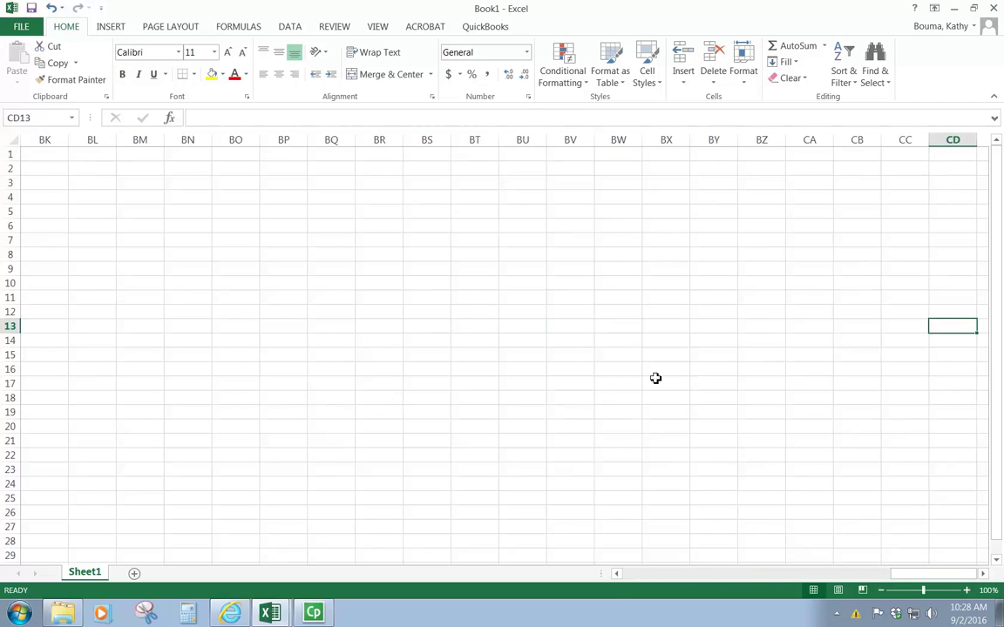
key("Right")
key("Right")
key("Right")
key("Right")
key("Right")
key("Right")
key("Right")
key("Right")
key("Right")
key("Right")
key("Right")
key("Right")
key("Right")
key("Right")
key("Right")
key("Right")
key("Right")
key("Right")
key("Right")
key("Right")
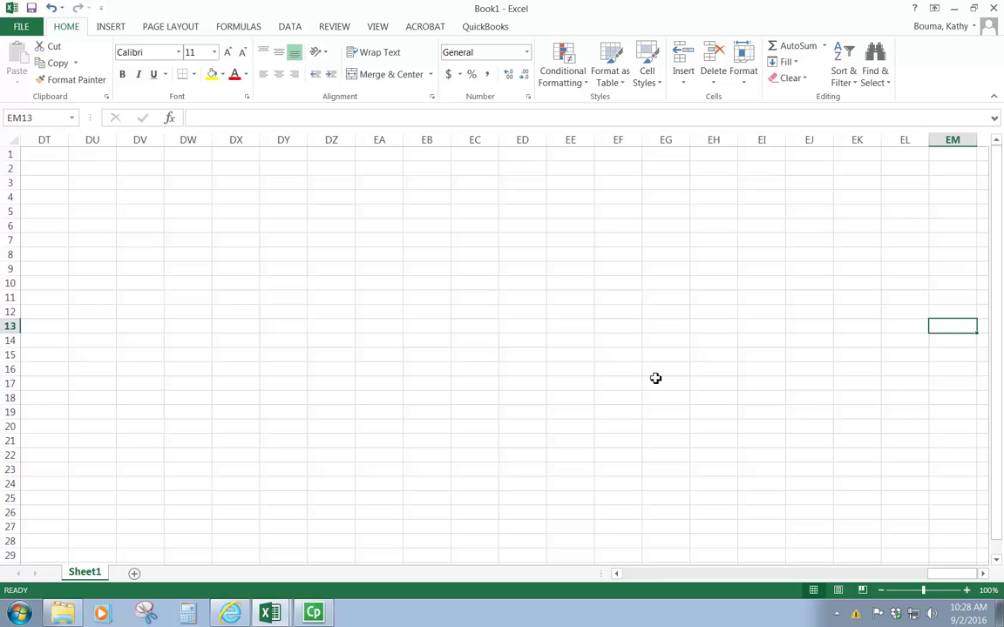
key("Right")
key("Right")
key("Right")
key("Right")
key("Right")
key("Right")
key("Right")
key("Right")
key("Right")
key("Right")
key("Right")
key("Right")
key("Right")
key("Right")
key("Right")
key("Right")
key("Right")
key("Right")
key("Right")
key("Right")
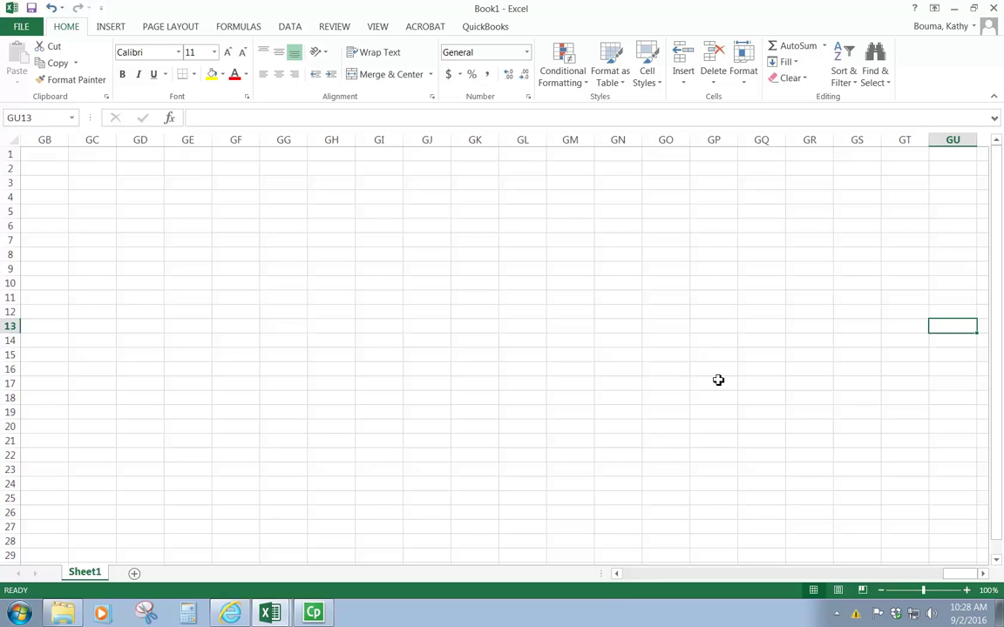
key("Right")
key("Right")
key("Right")
key("Right")
key("Right")
key("Right")
key("Right")
key("Right")
key("Right")
key("Right")
key("Right")
key("Right")
key("Right")
key("Right")
key("Right")
key("Right")
key("Right")
key("Right")
key("Right")
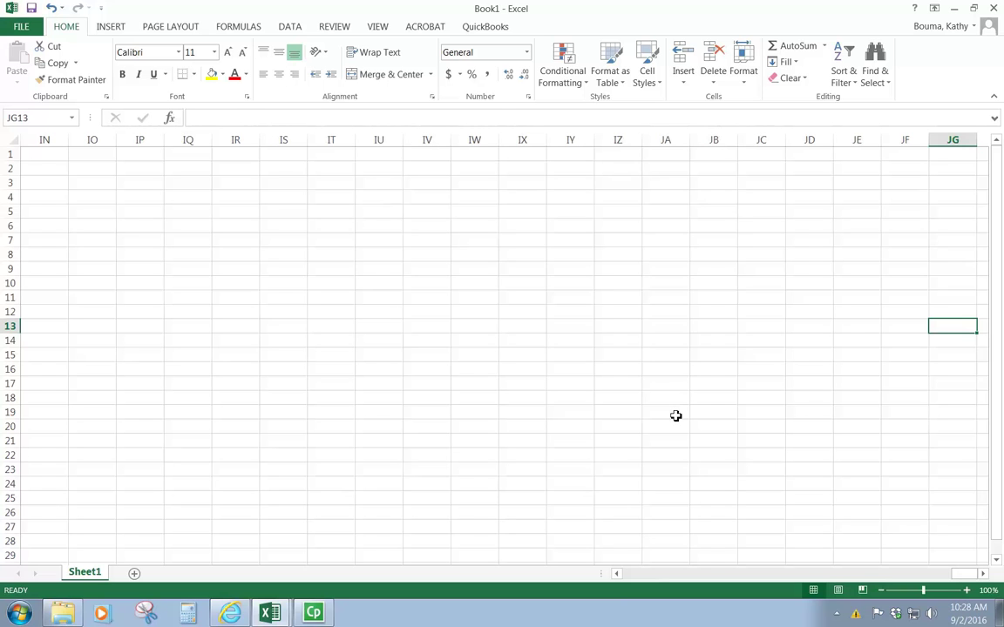
- Return from column JG to column A, select all of row 1, and make A1 the only selected cell
key("Home")
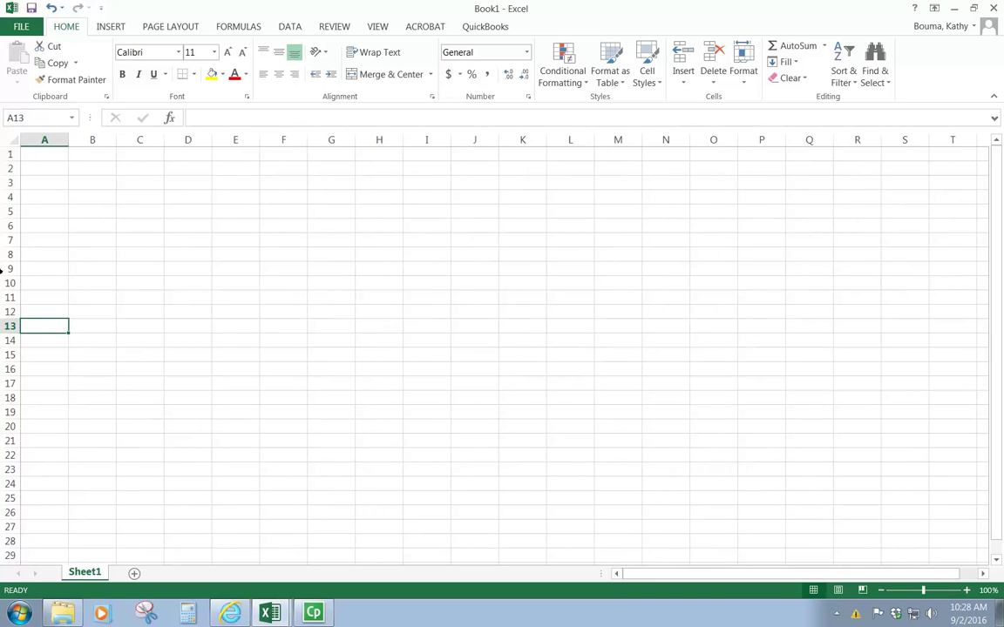
left_click(10, 155)
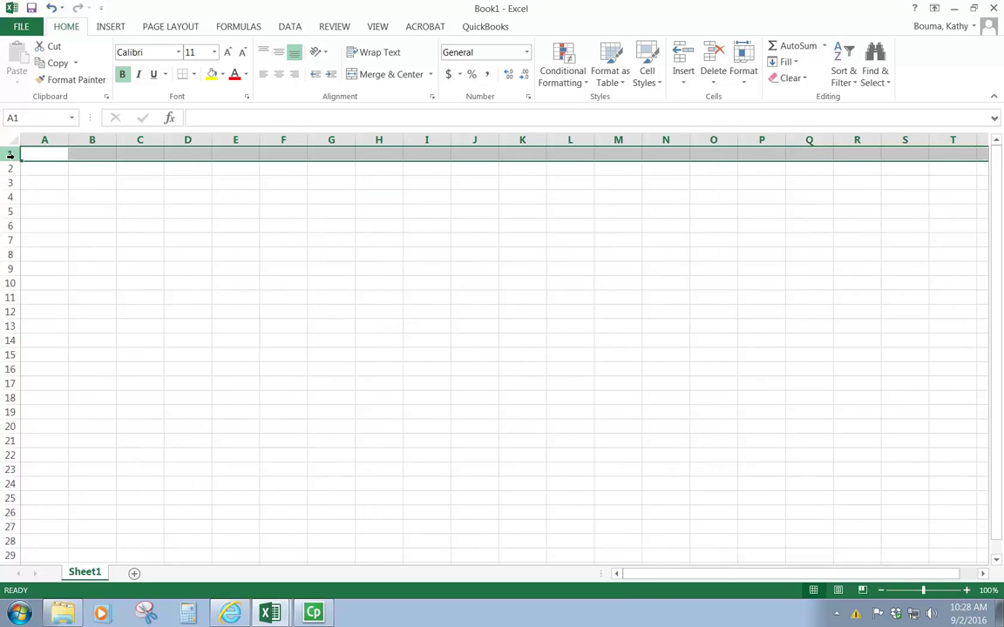
key("Home")
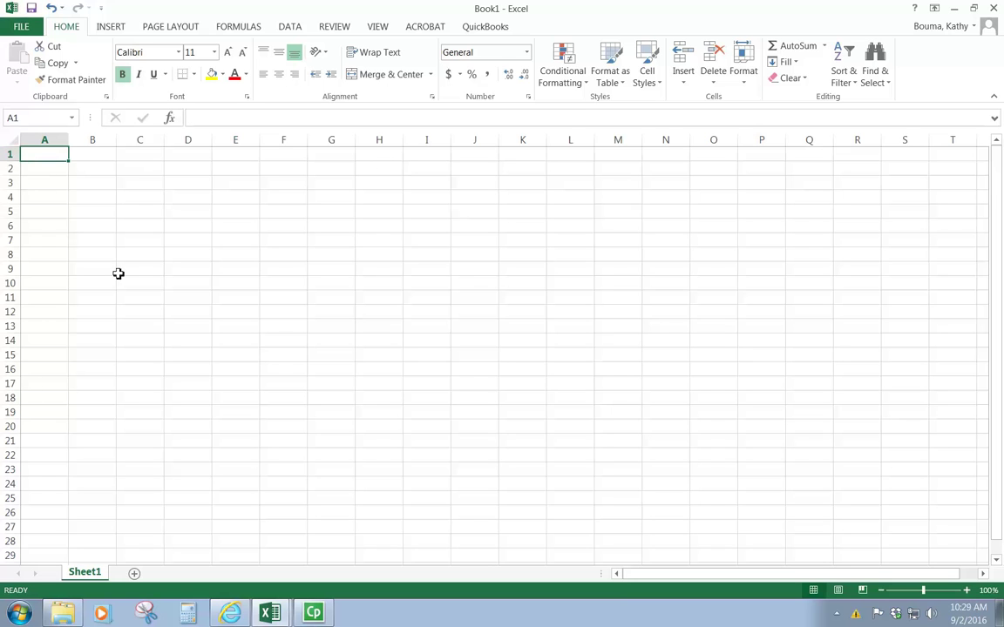
- Move the active cell down column A to A21, look through the rows below, and return to cell A1
key("Down")
key("Down")
key("Down")
key("Down")
key("Down")
key("Down")
key("Down")
key("Down")
key("Down")
key("Down")
key("Down")
key("Down")
key("Down")
key("Down")
key("Down")
key("Down")
key("Down")
key("Down")
key("Down")
key("Down")
scroll(135, 425, "down", 5)
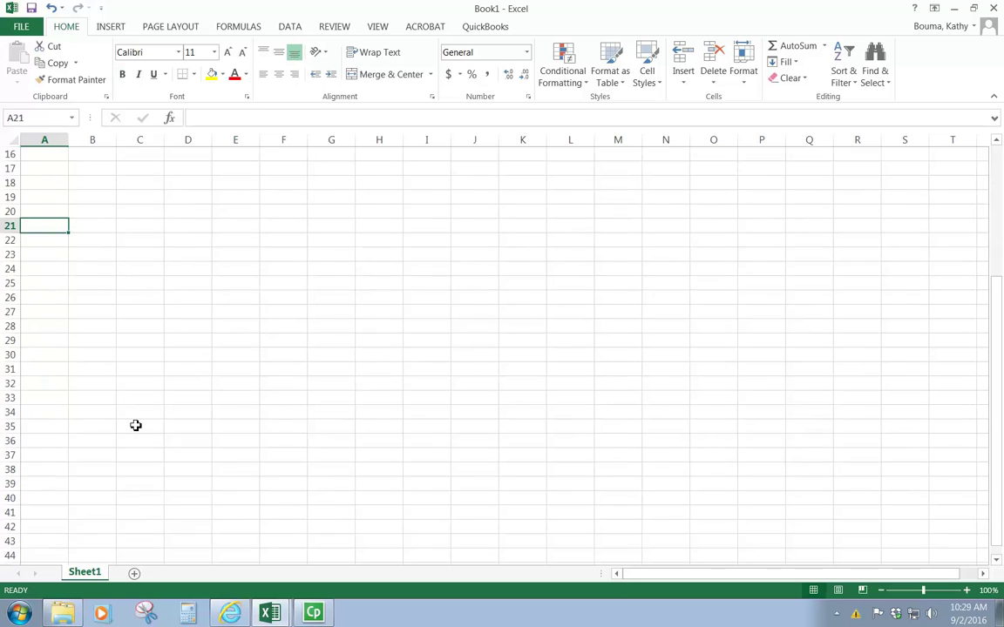
scroll(135, 425, "down", 7)
scroll(134, 420, "up", 12)
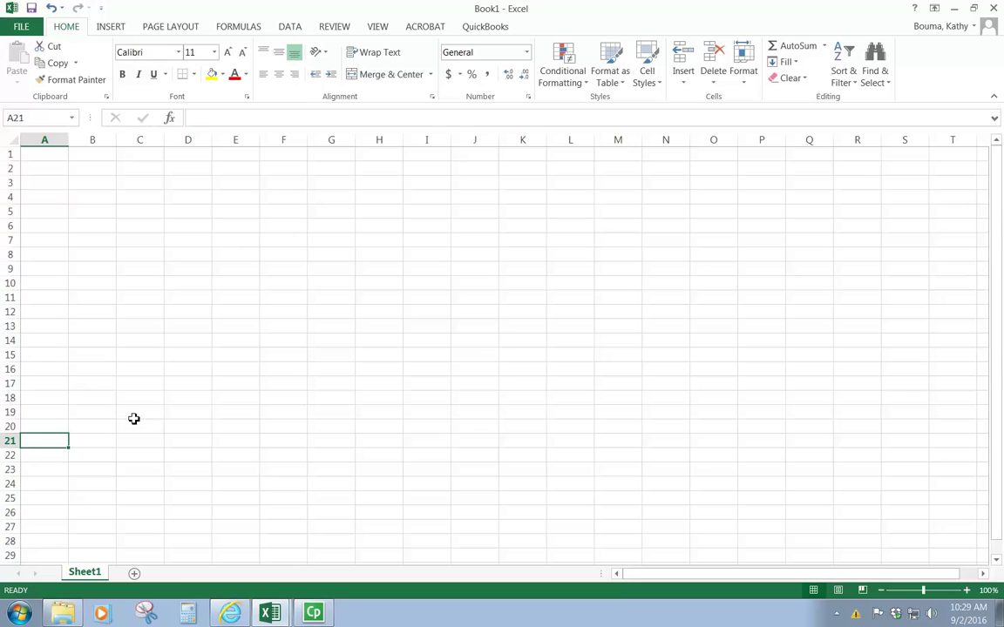
left_click(42, 153)
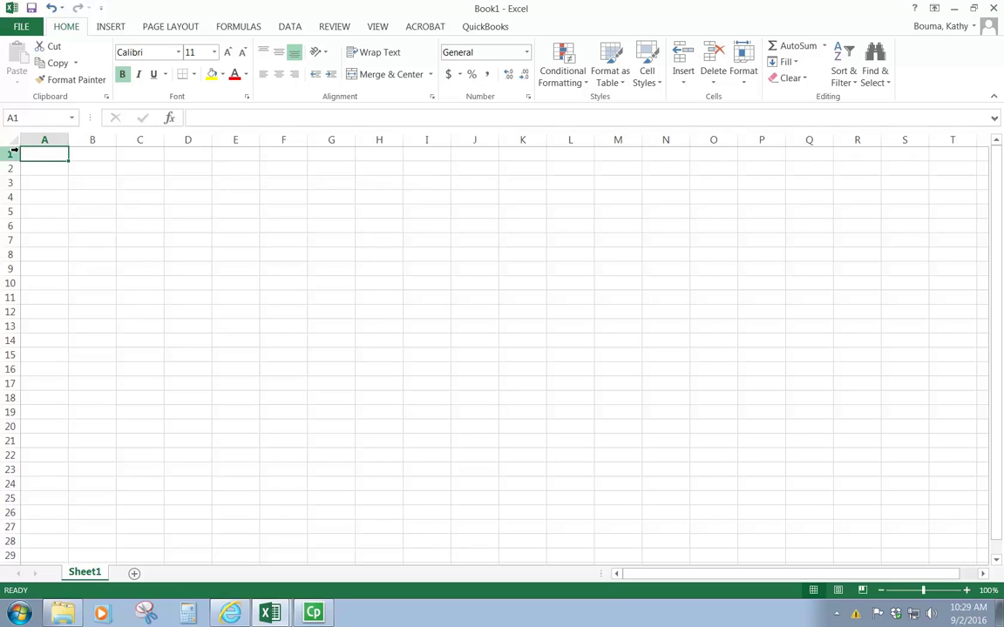
- Select the entire columns A, D, E and I one after another, ending on cell G1
left_click(60, 139)
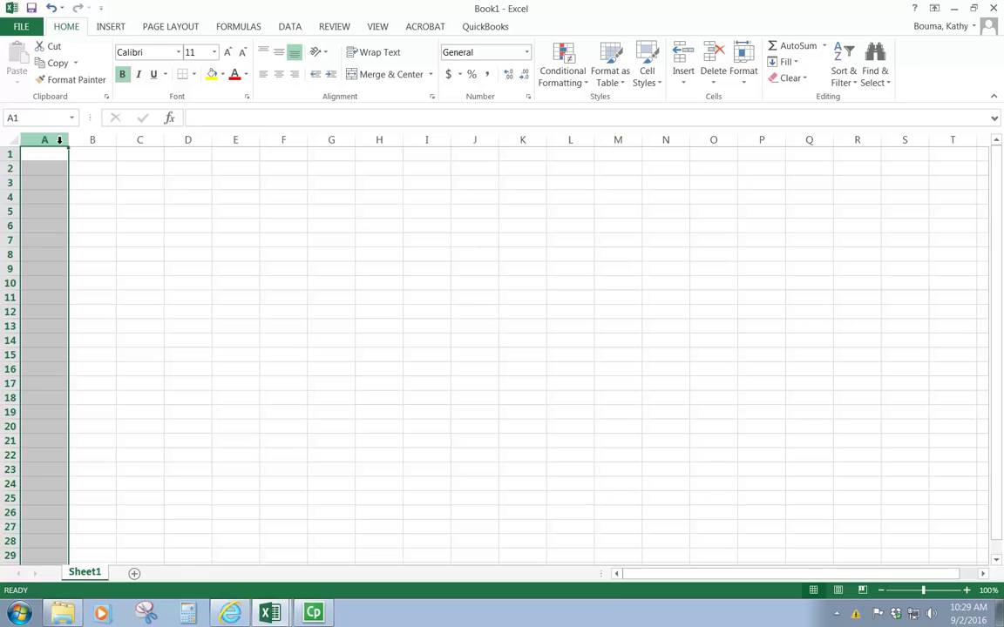
left_click(180, 141)
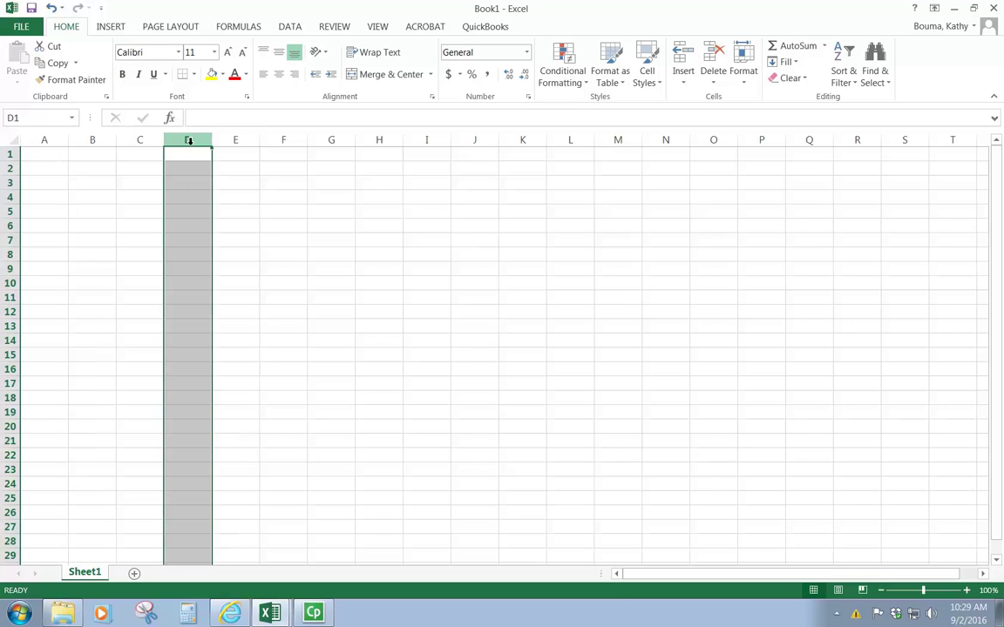
left_click(237, 139)
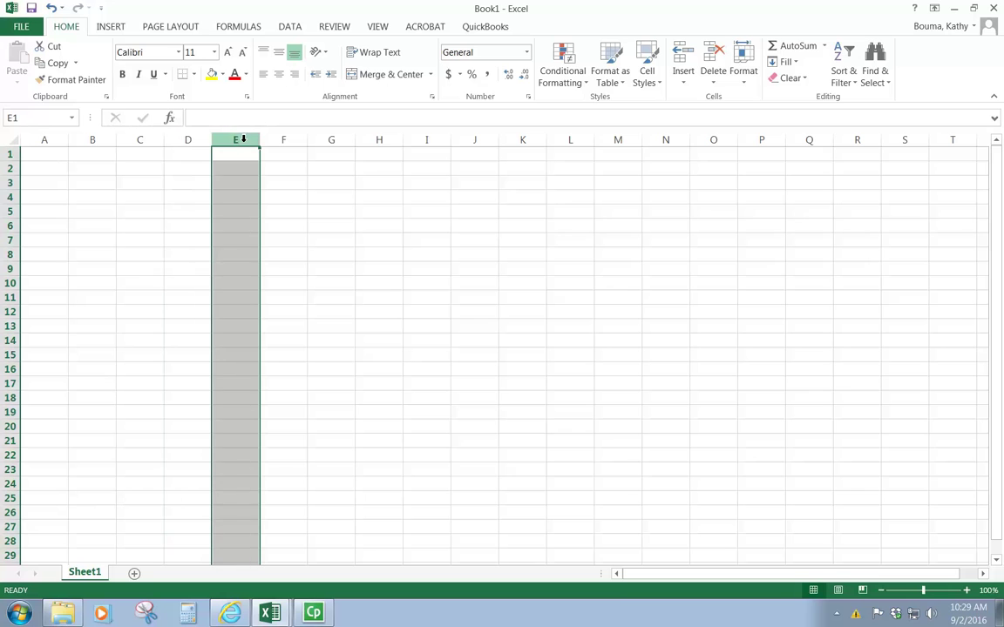
left_click(429, 139)
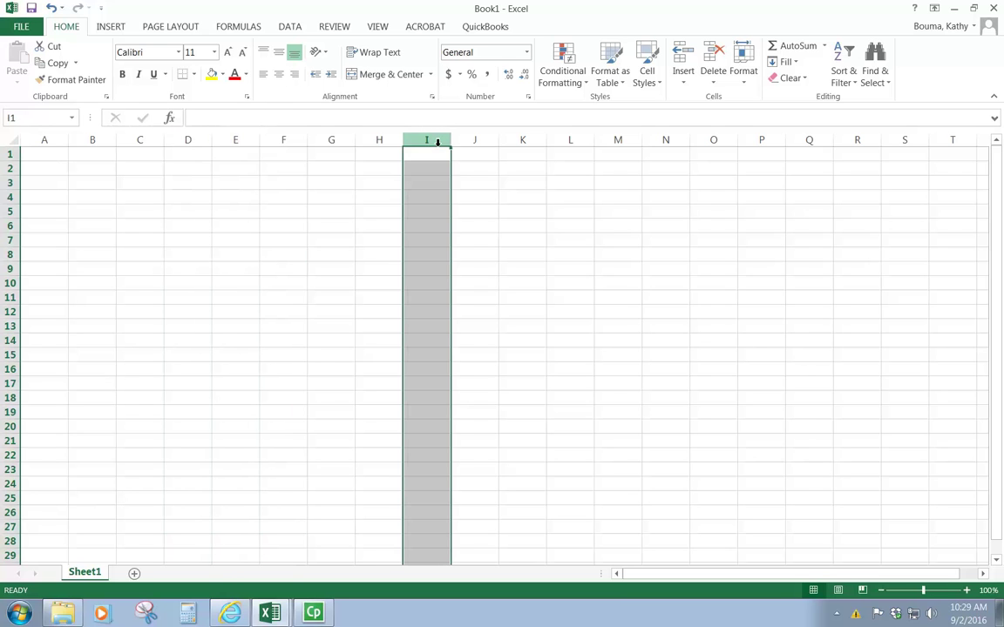
left_click(327, 154)
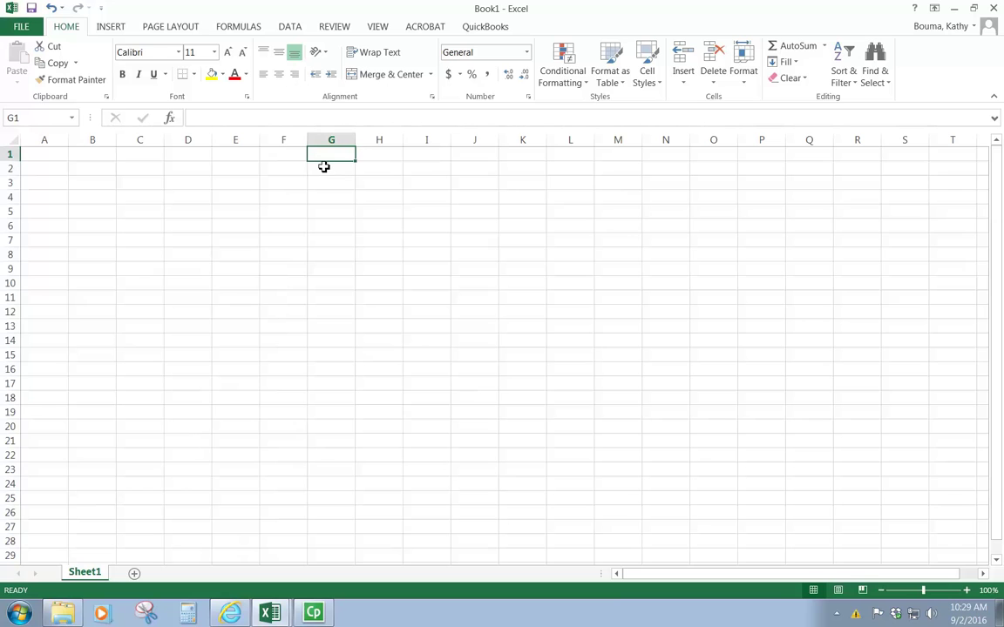
- Select the entire rows 1 and 8, cell A8, the entire column A, and finally the entire row 6
left_click(7, 154)
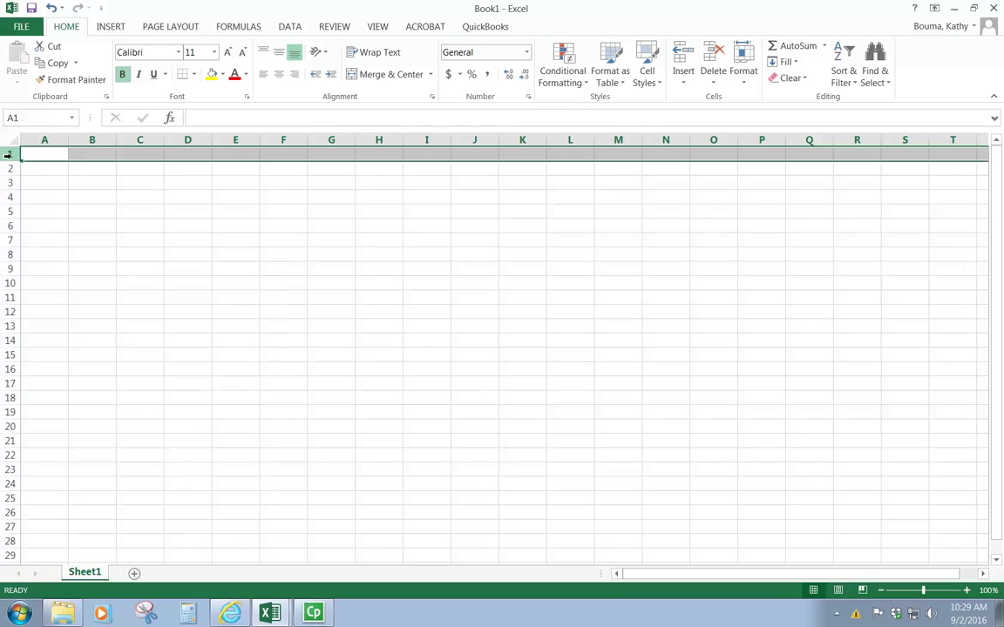
left_click(7, 255)
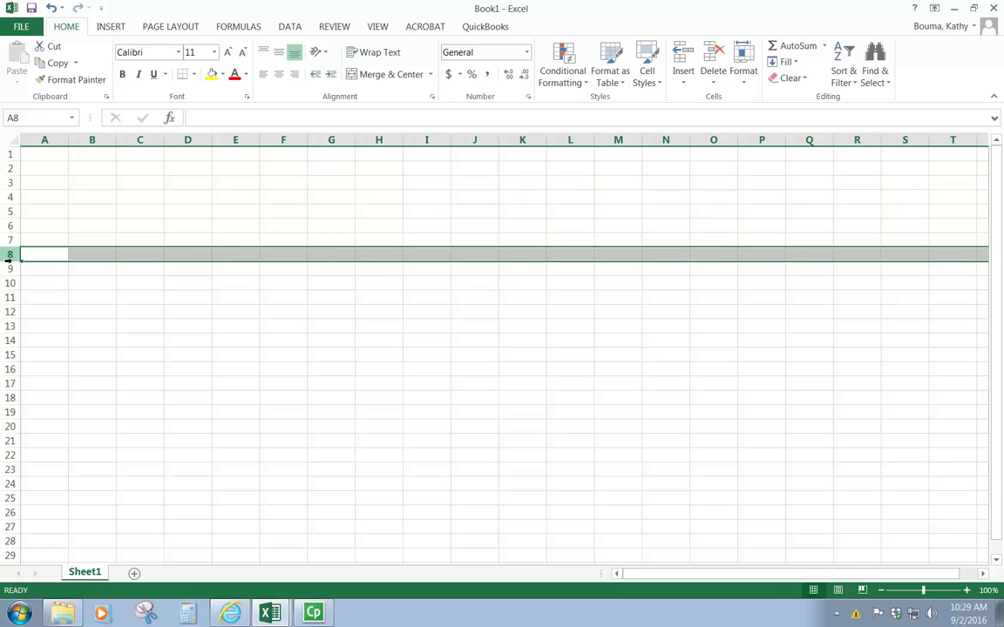
left_click(40, 254)
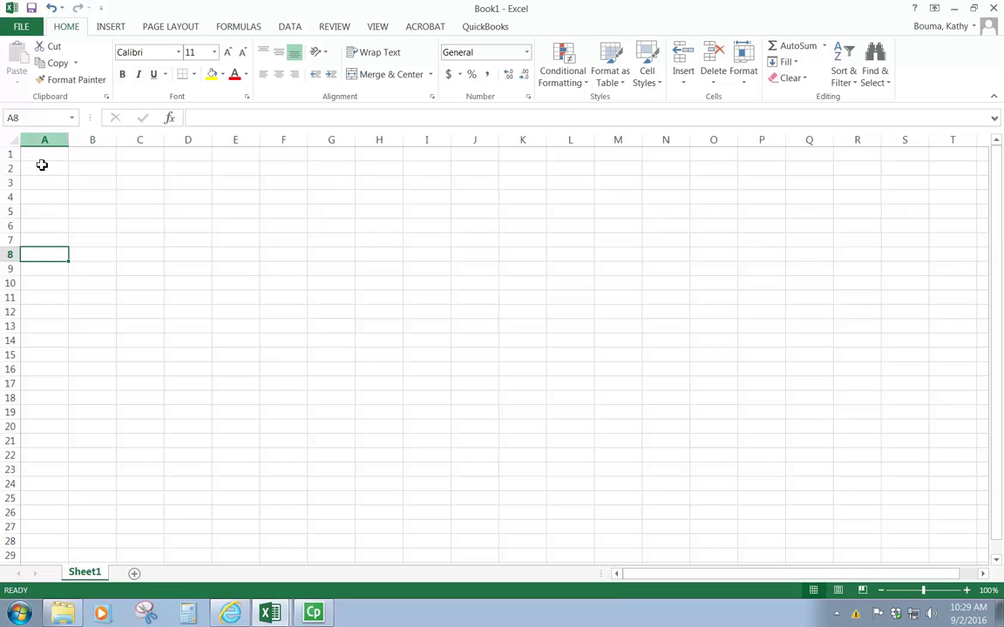
left_click(53, 141)
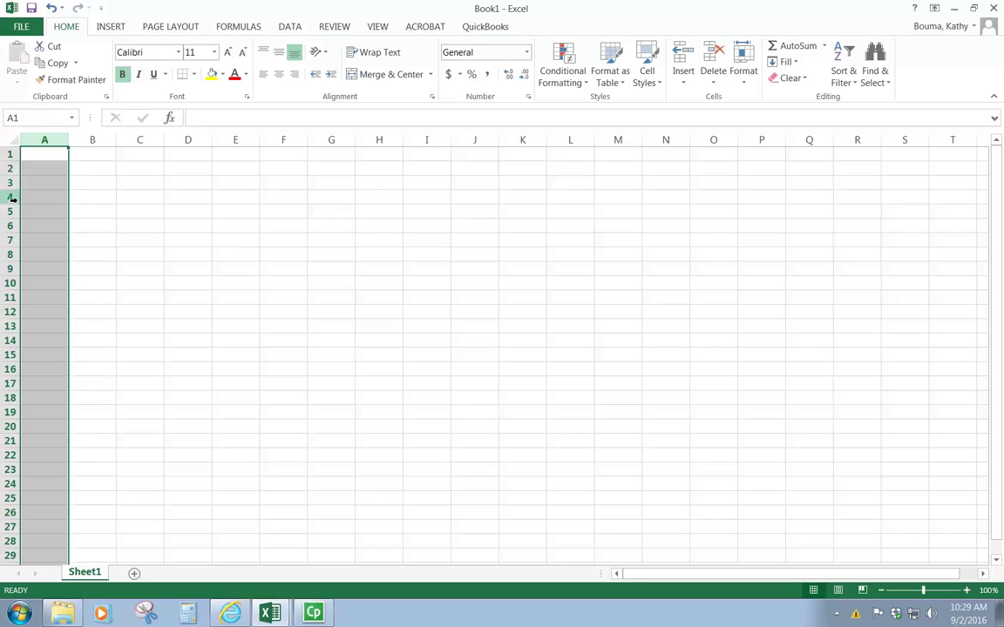
left_click(7, 227)
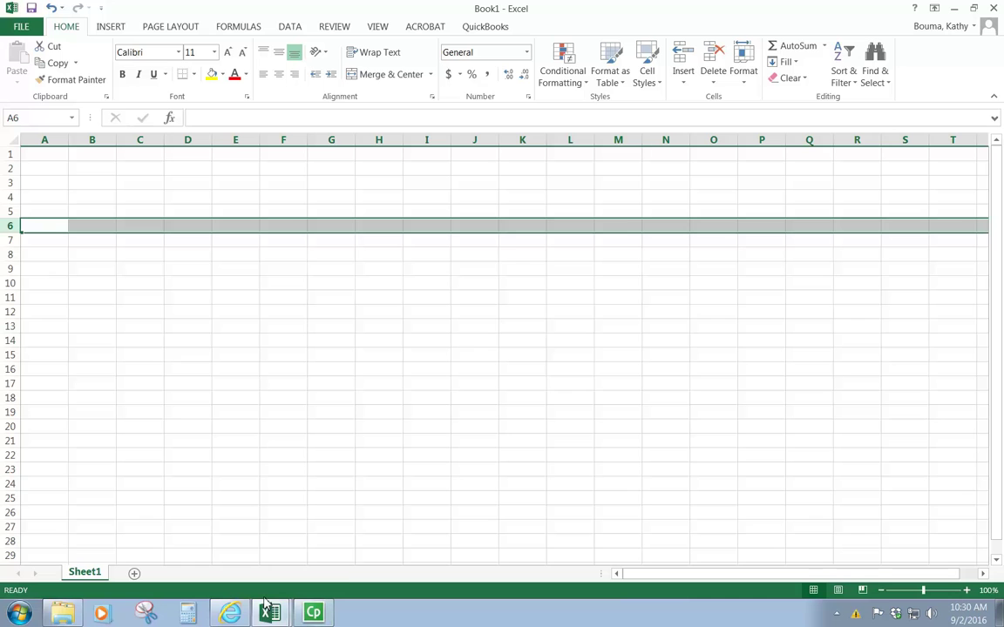
- Switch to the DIAnalysis.xlsx workbook, place the cursor in the formula bar for D4, and select cell G2 instead
mouse_move(270, 613)
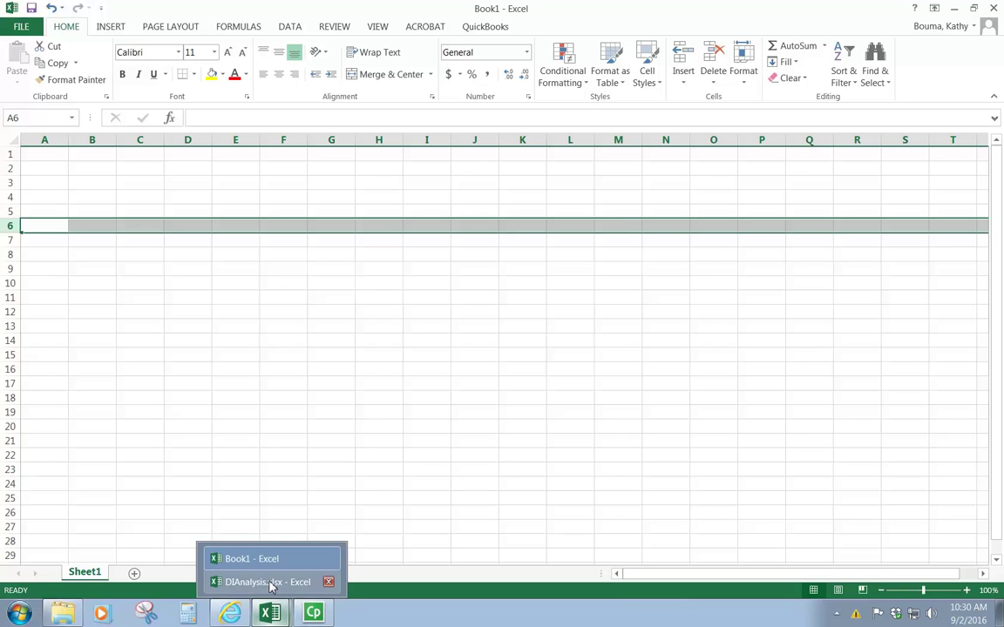
left_click(272, 584)
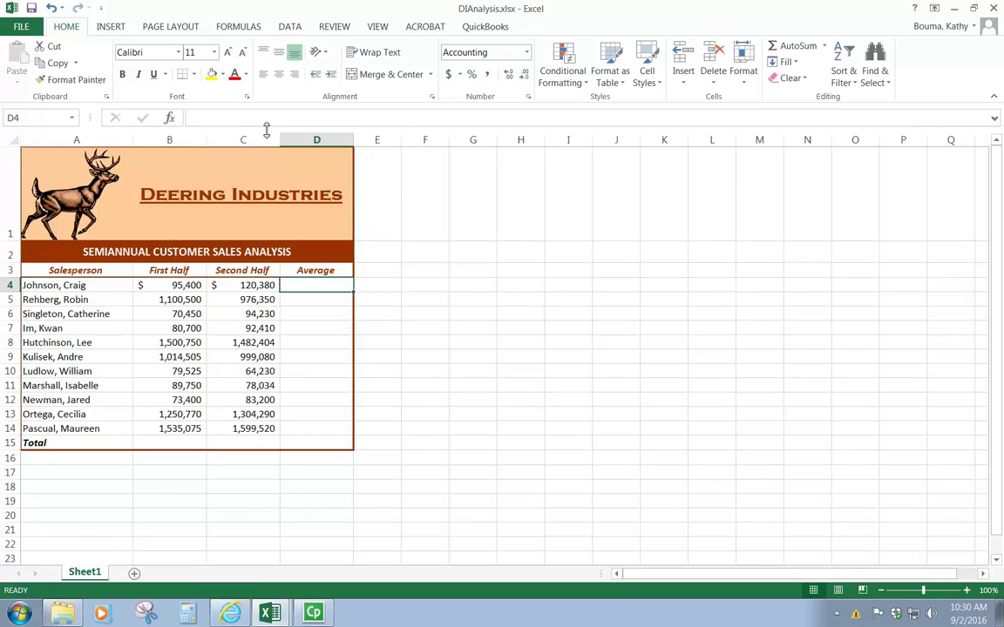
left_click(228, 118)
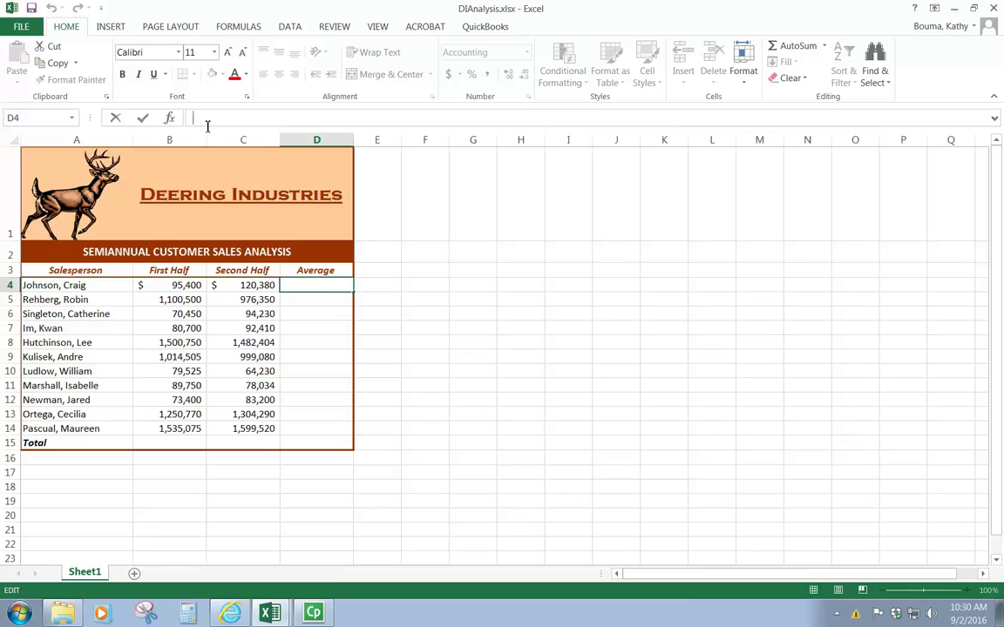
left_click(470, 251)
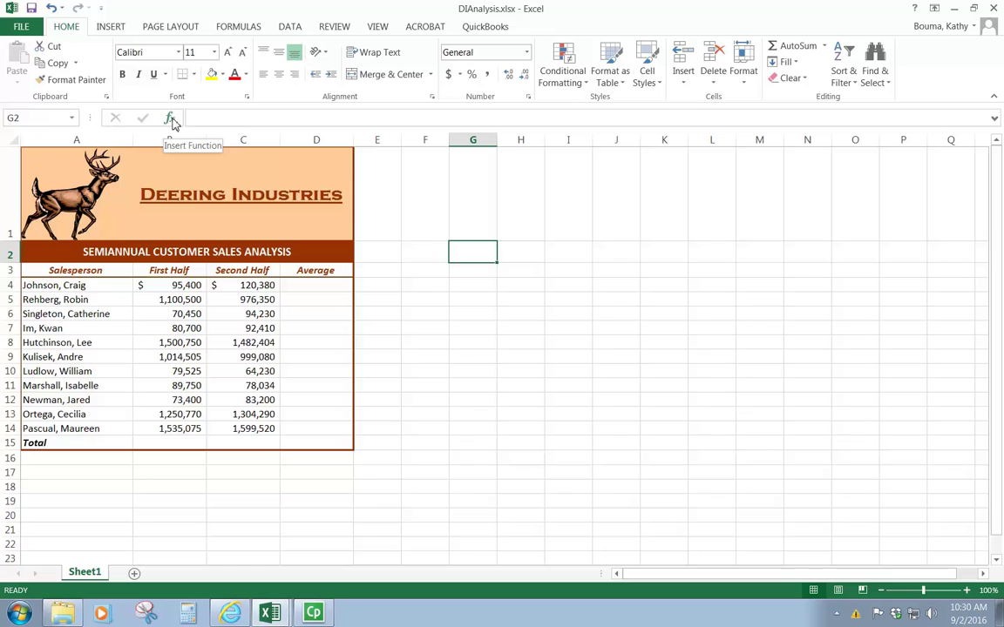
- Look over the formula commands and browse the full list of insertable functions down to FILTERXML without inserting one
left_click(237, 27)
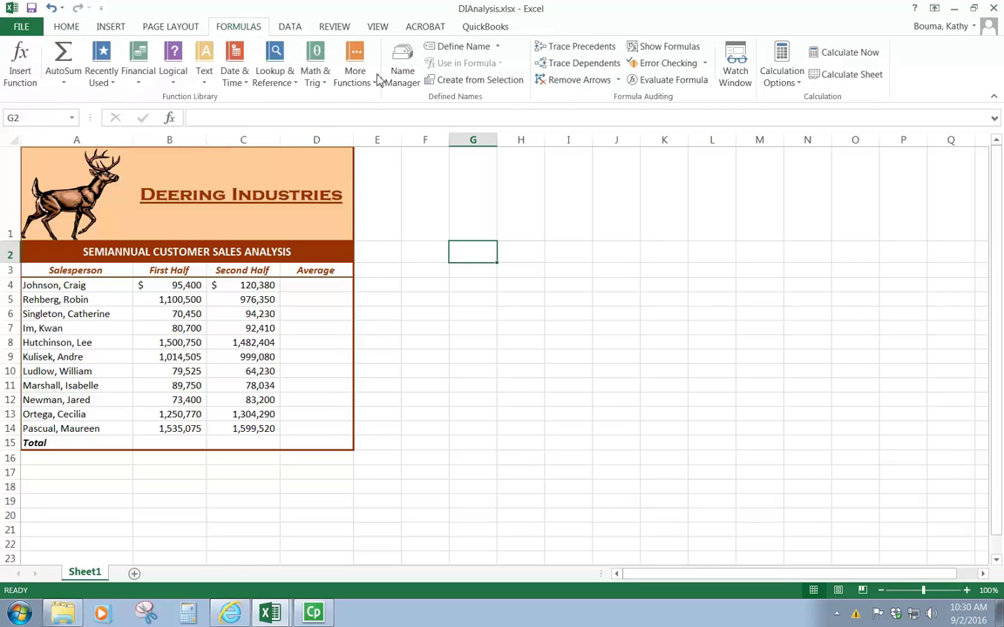
left_click(66, 26)
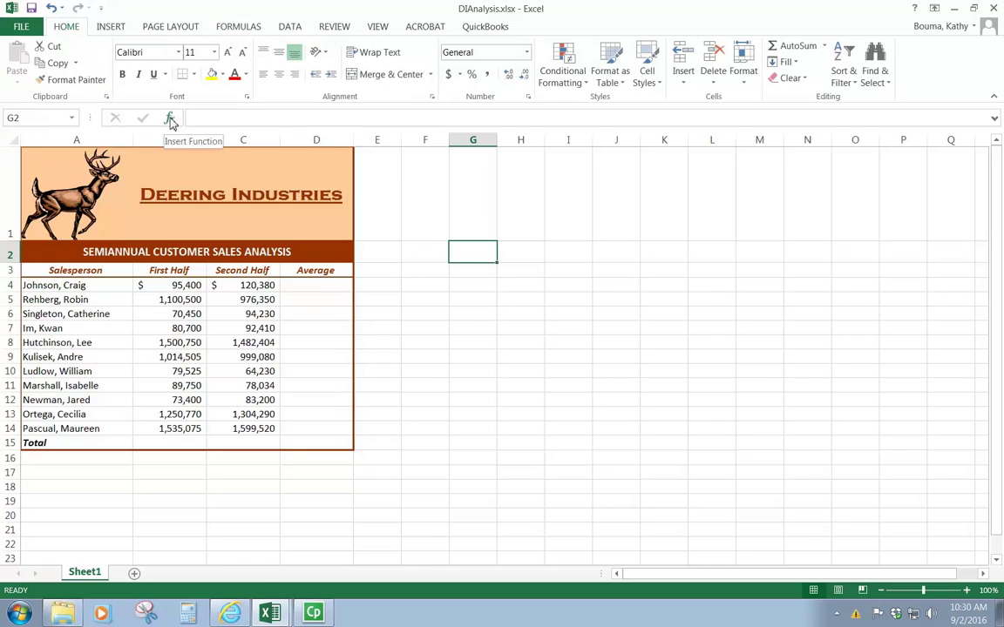
left_click(169, 119)
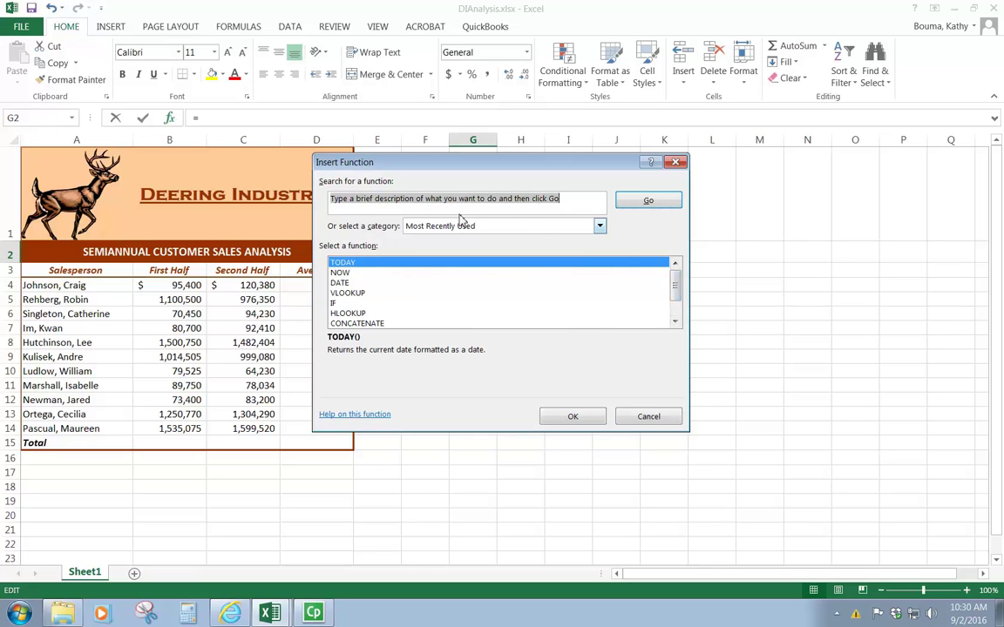
left_click(600, 225)
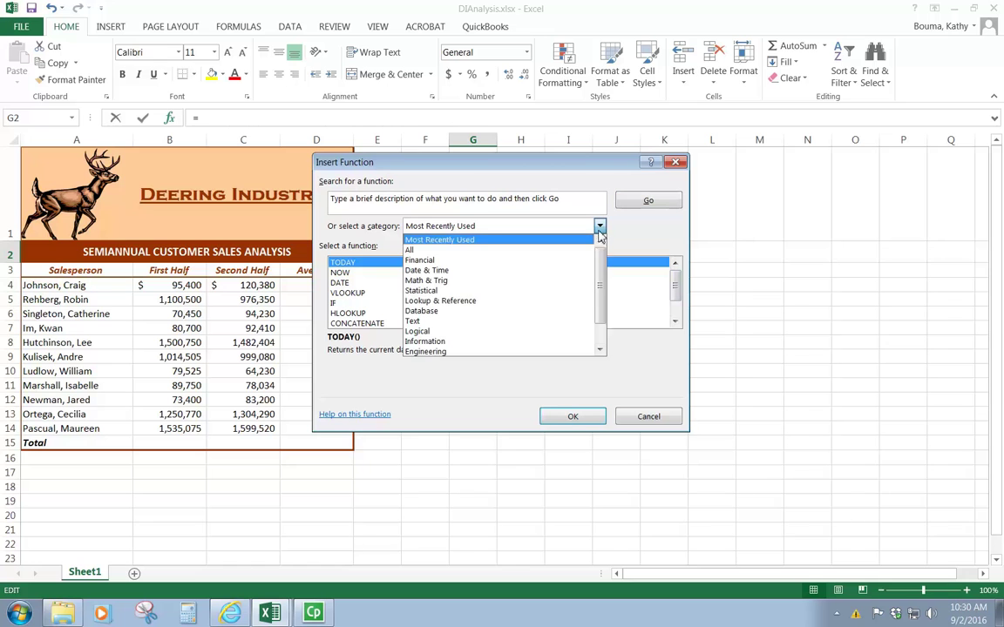
left_click(415, 250)
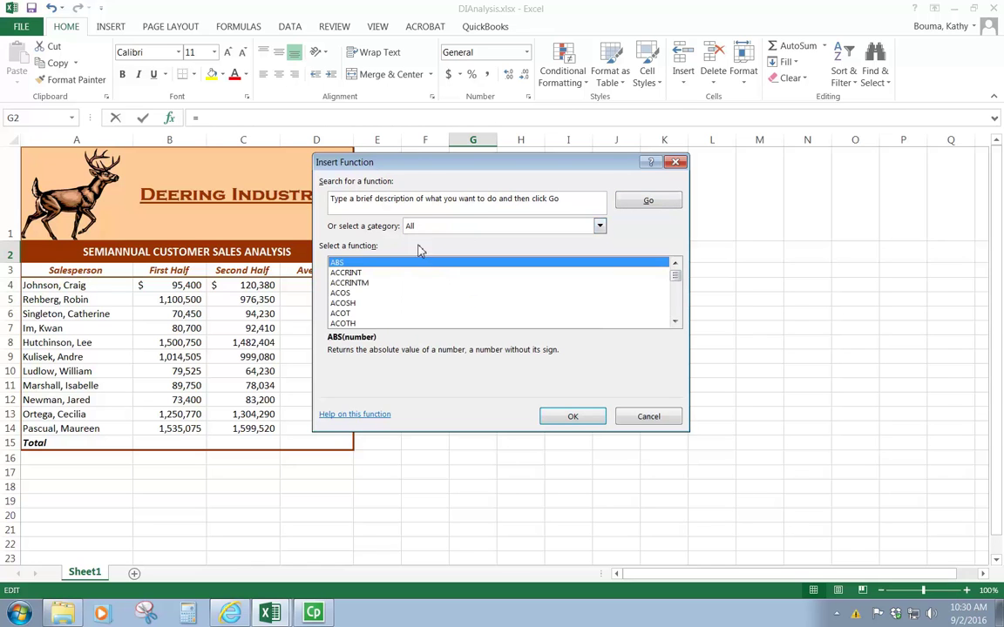
left_click_drag(677, 323, 676, 323)
left_click(413, 294)
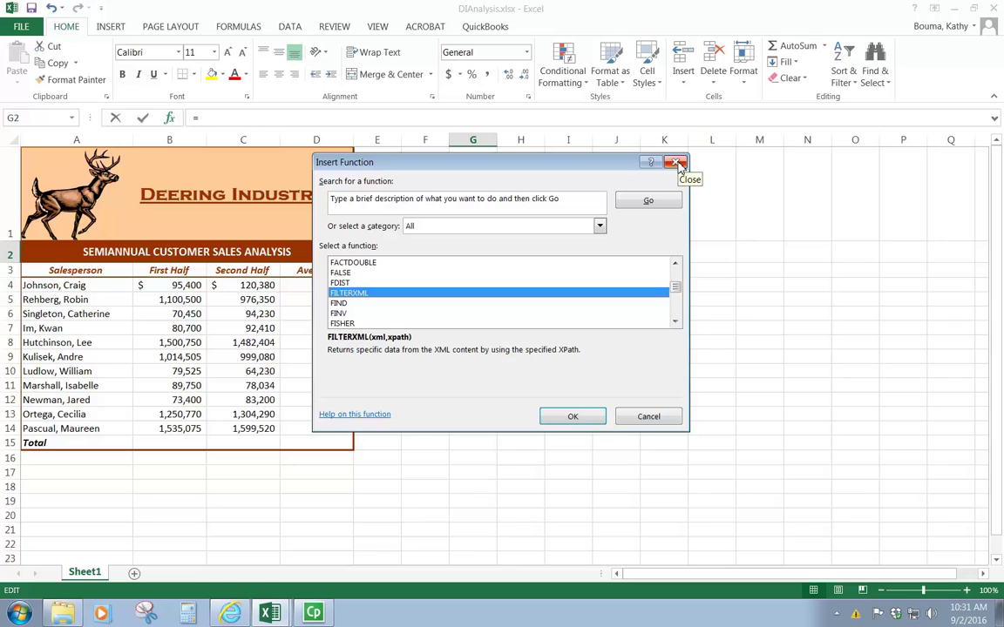
left_click(678, 163)
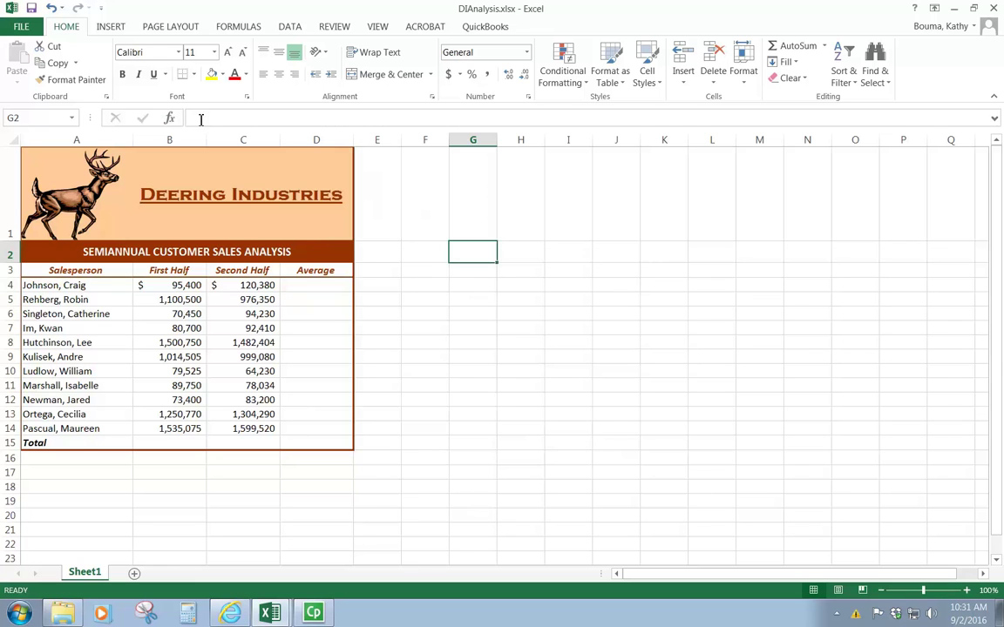
left_click(209, 120)
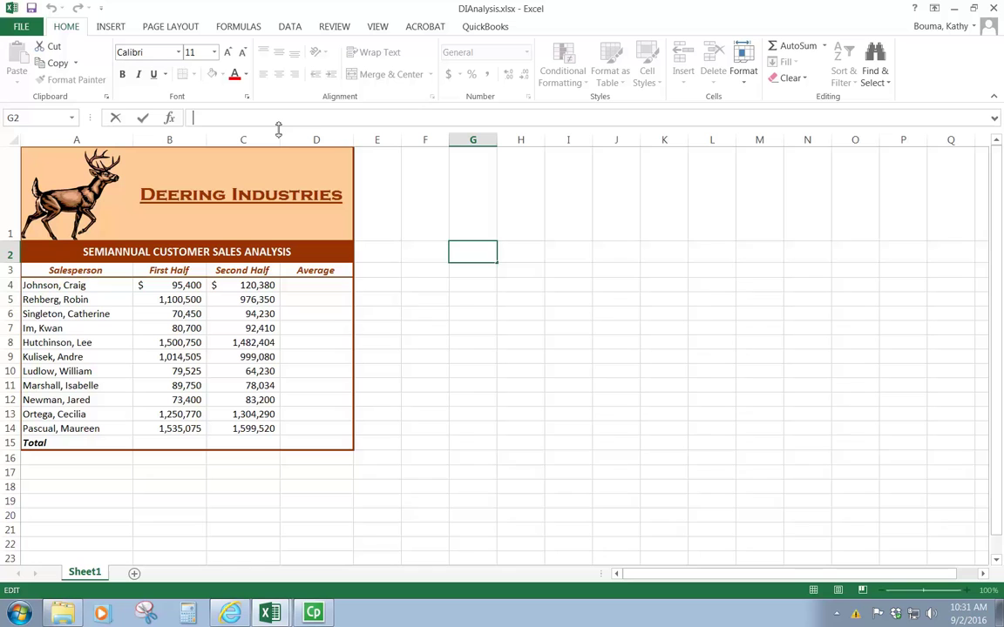
left_click(388, 388)
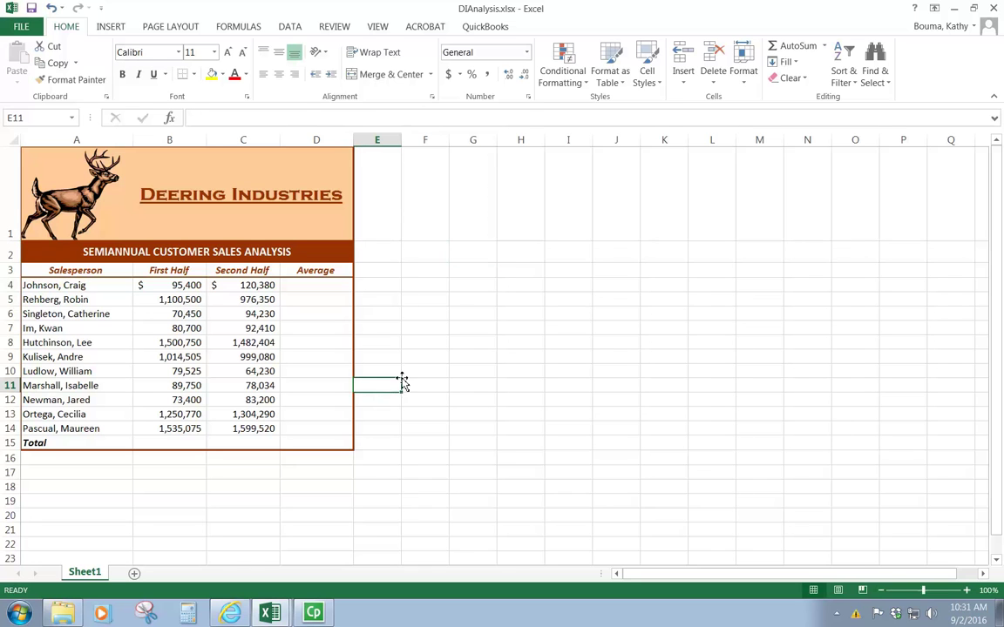
left_click(169, 120)
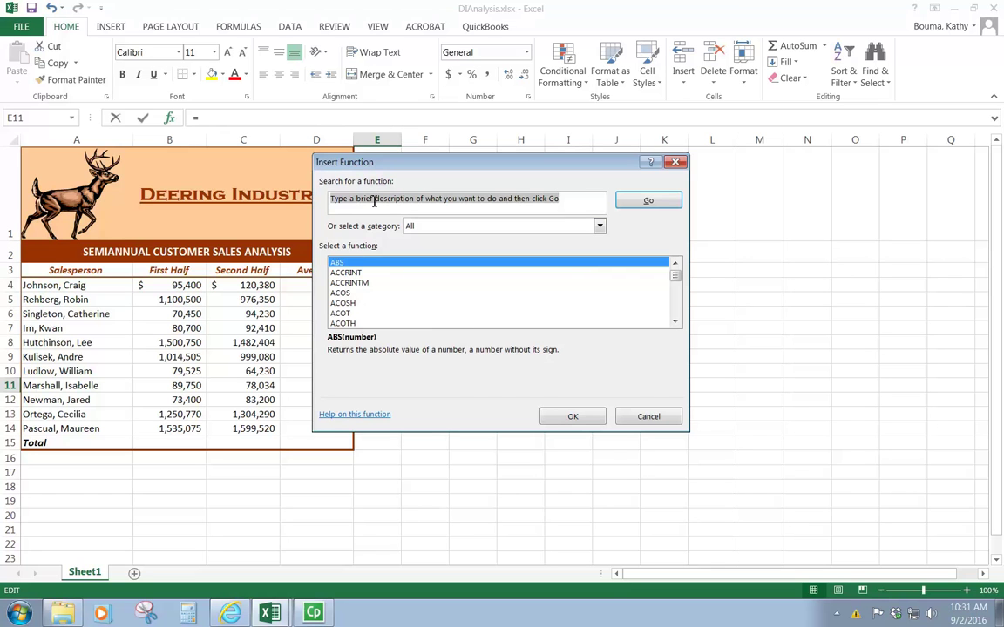
type("average")
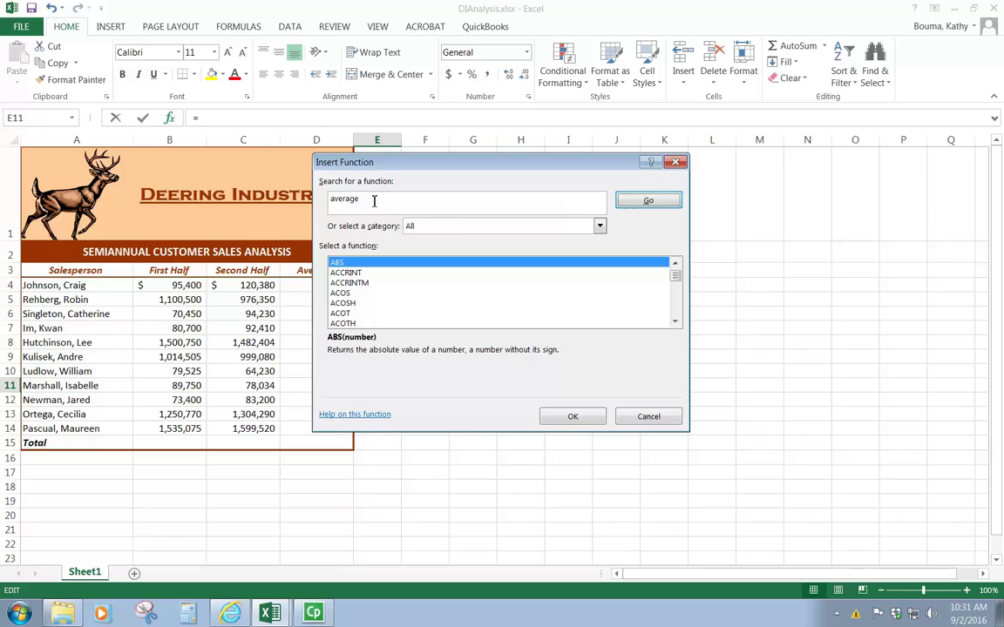
key("Return")
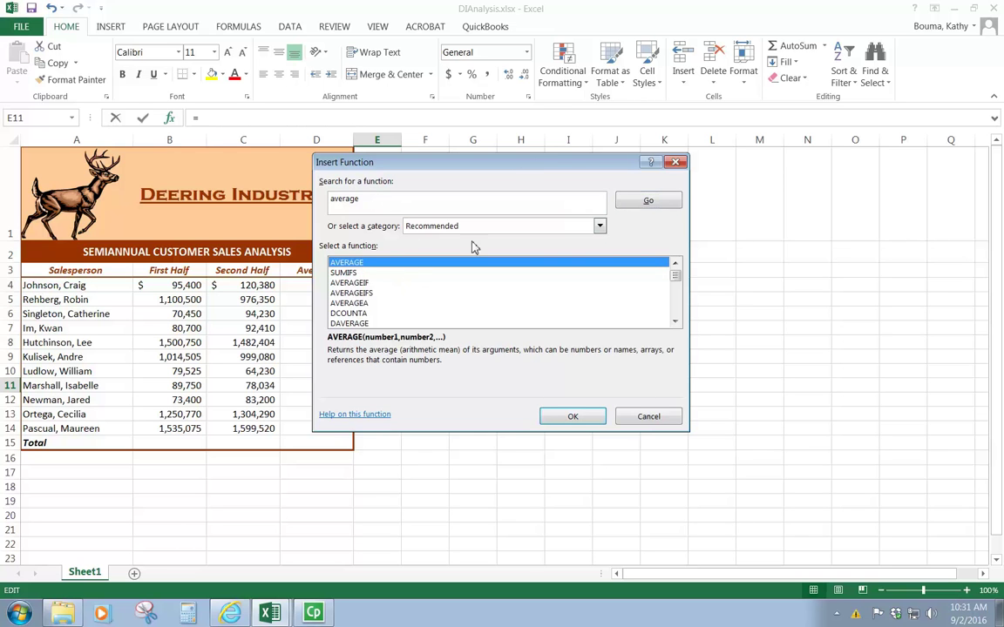
left_click_drag(511, 159, 734, 155)
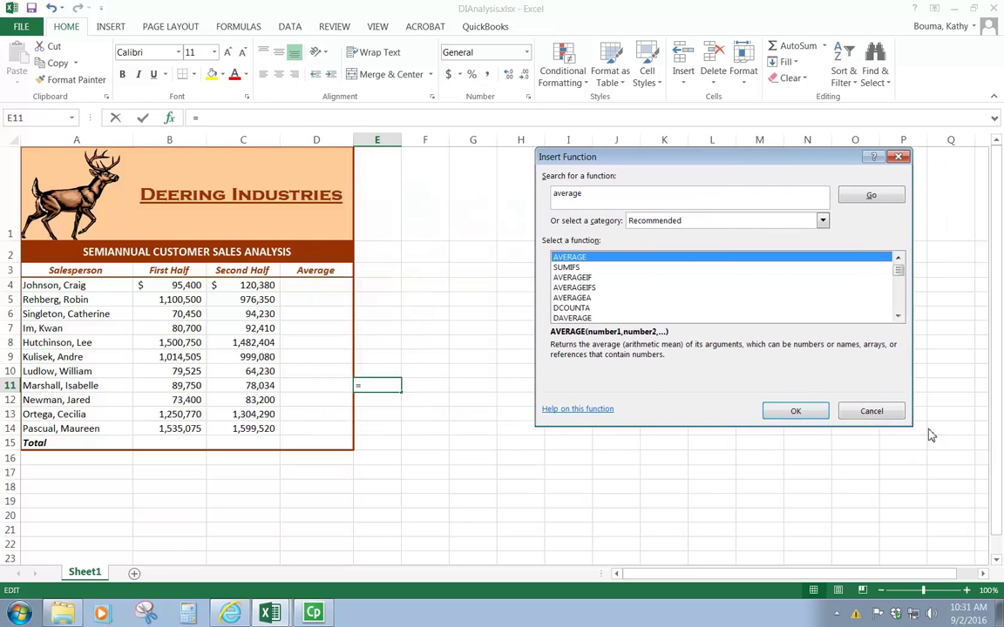
left_click(871, 412)
- Search the function list for "average" and insert the AVERAGE function into cell D4
left_click(310, 284)
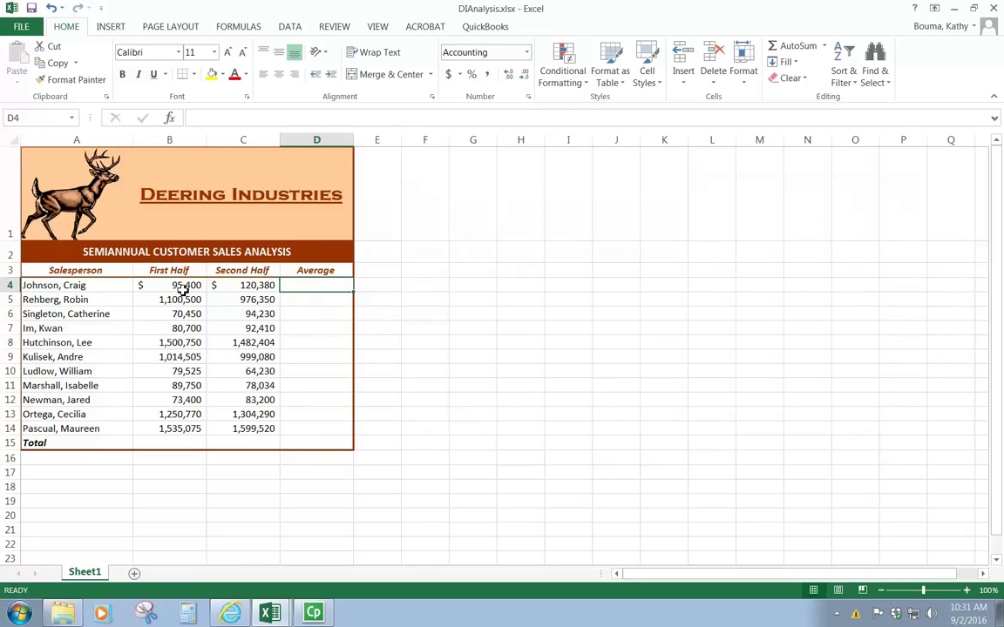
left_click(171, 119)
type("average")
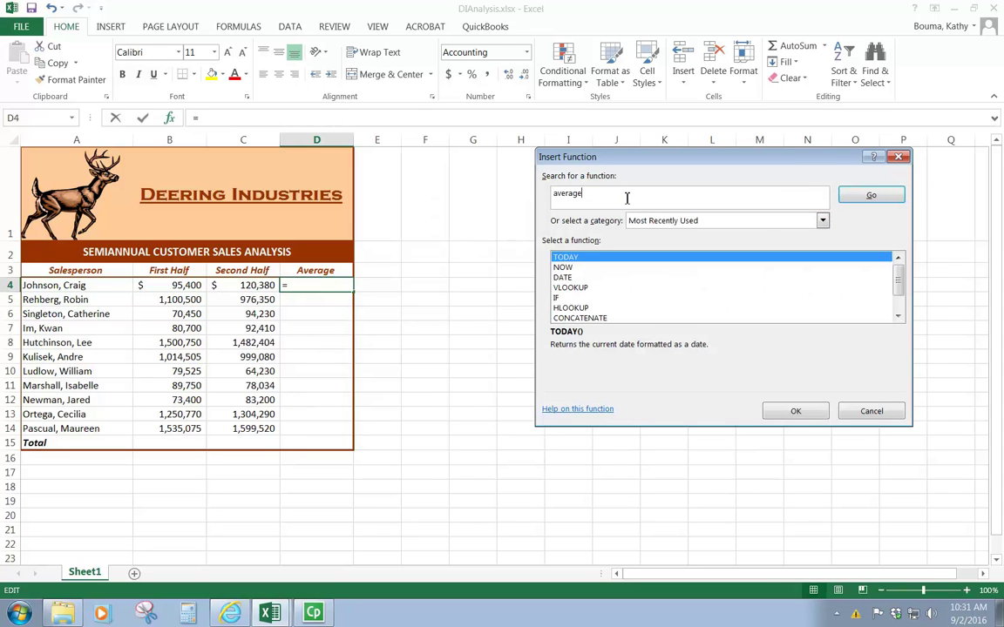
key("Return")
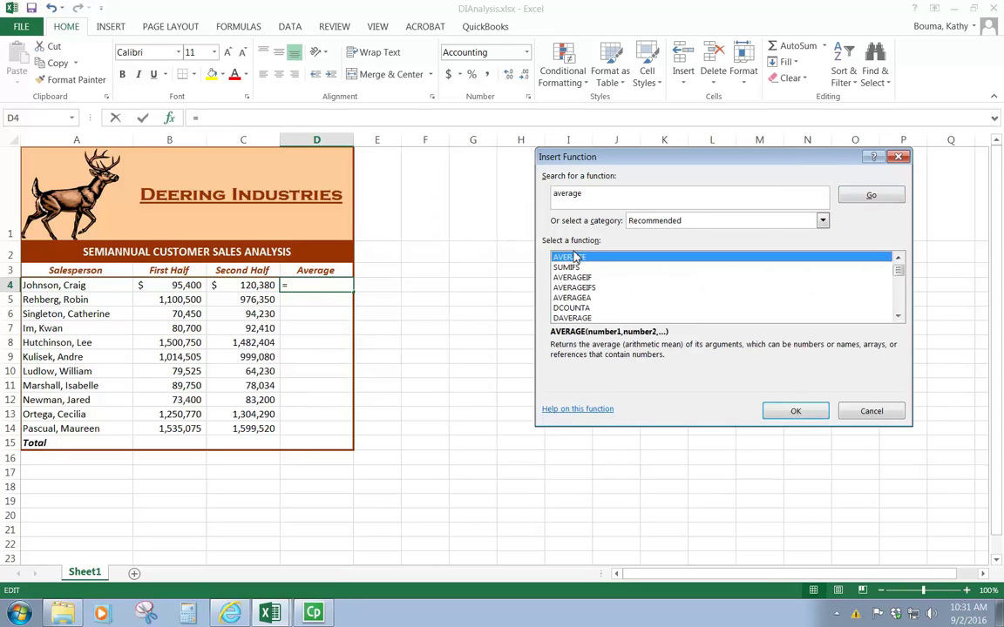
left_click(795, 412)
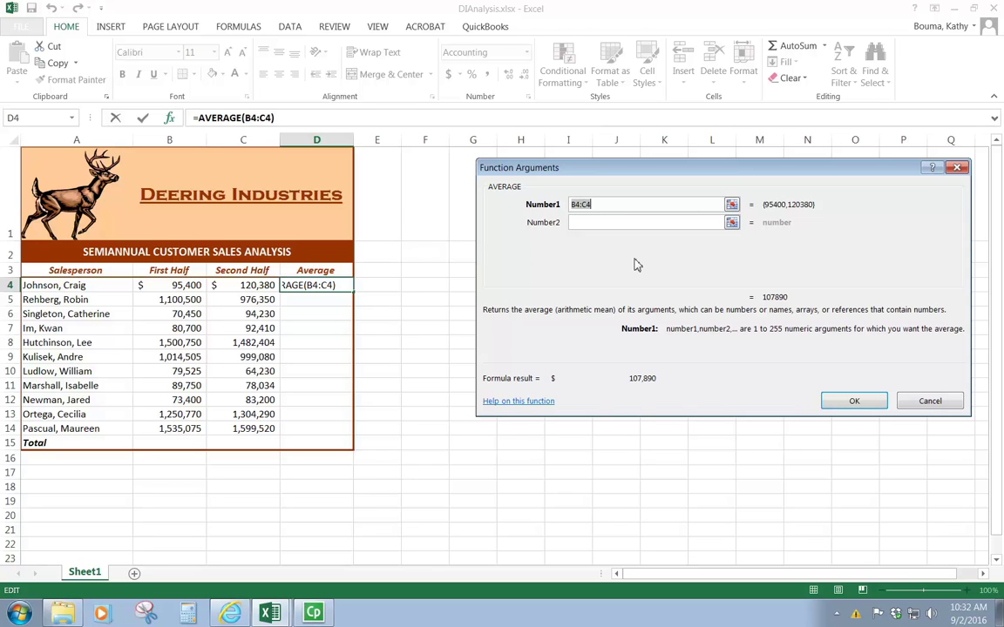
- Set the AVERAGE function's Number1 argument to B4 and Number2 to C4, and accept the formula
left_click(171, 285)
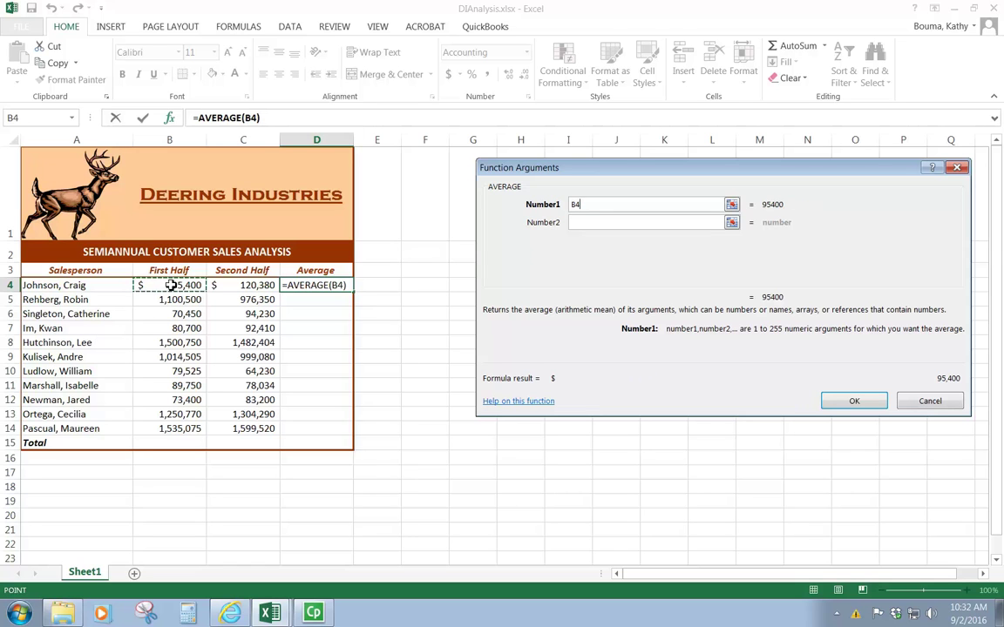
left_click(586, 223)
left_click(250, 285)
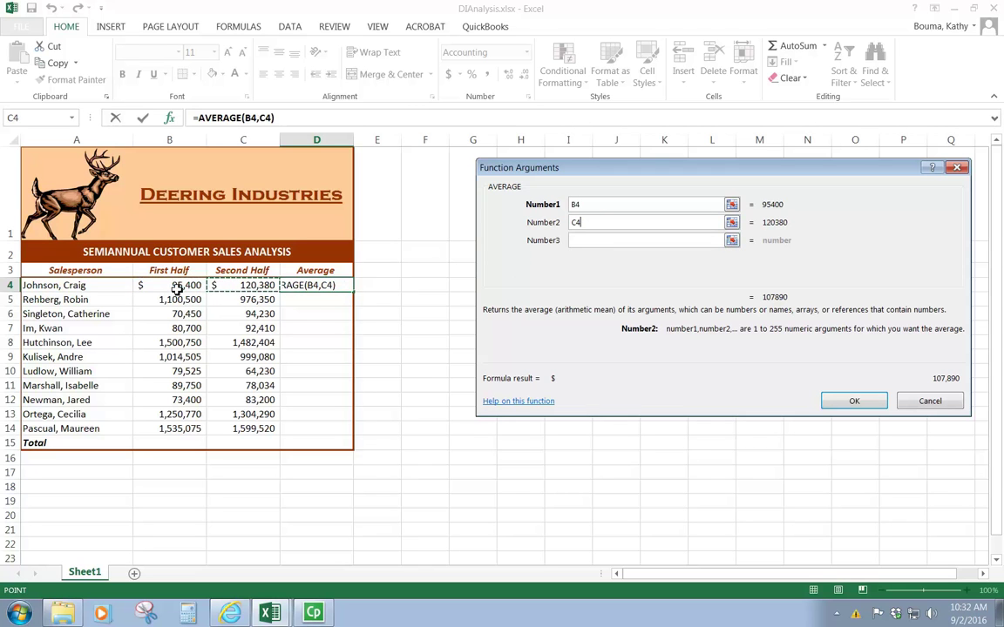
left_click(851, 403)
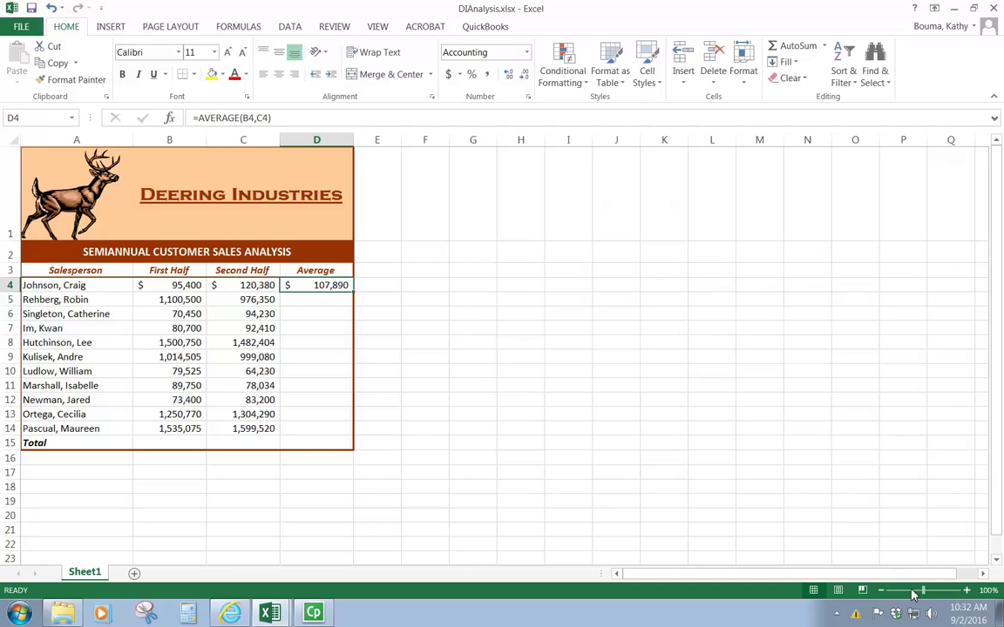
- Fill the AVERAGE formula from D4 down through D14, and select cell E1
left_click_drag(923, 591, 939, 595)
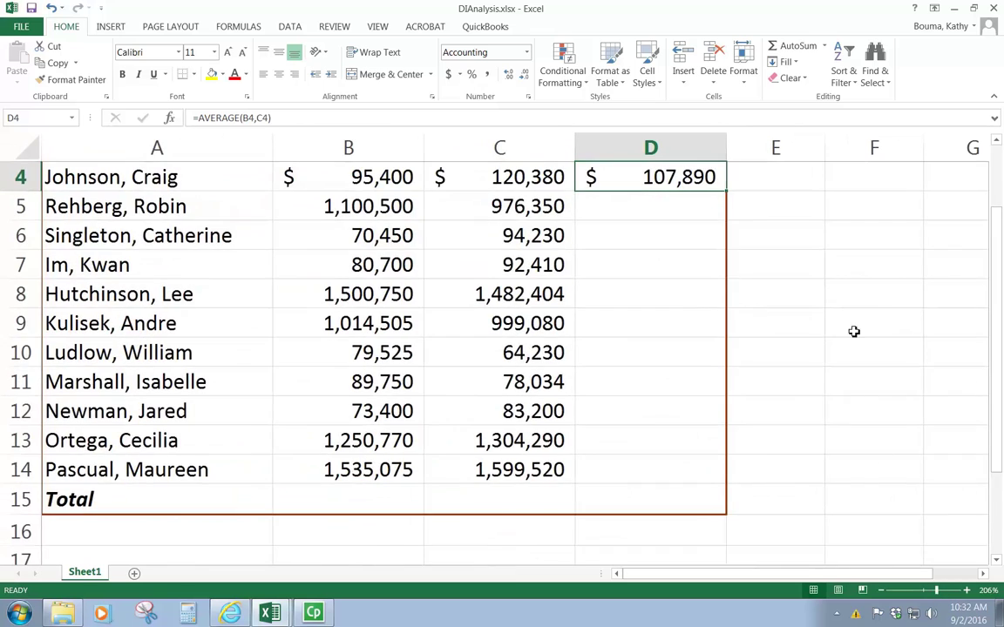
scroll(733, 325, "up", 1)
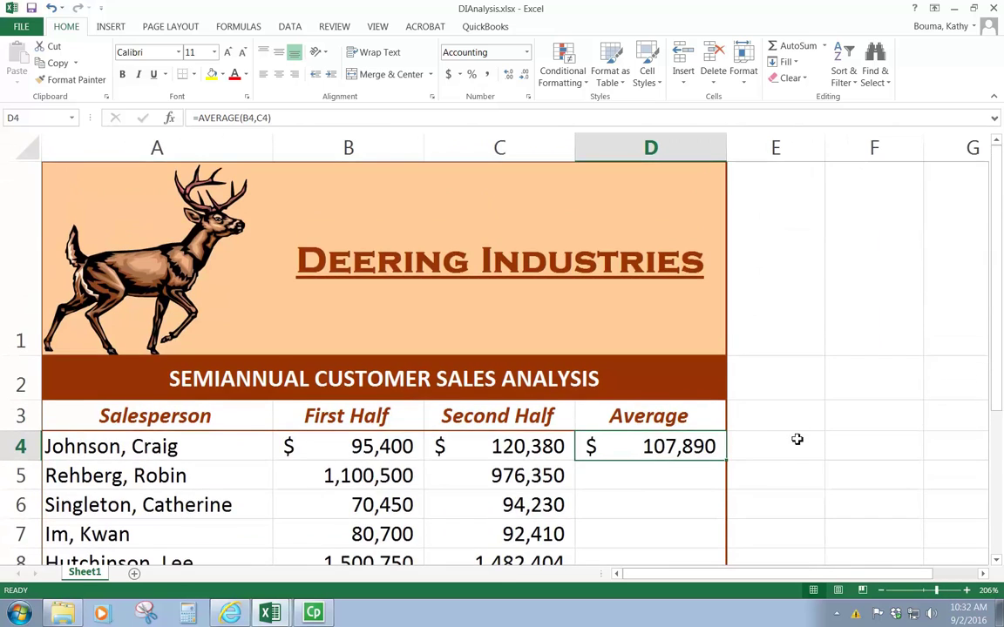
scroll(796, 427, "down", 2)
scroll(810, 405, "up", 1)
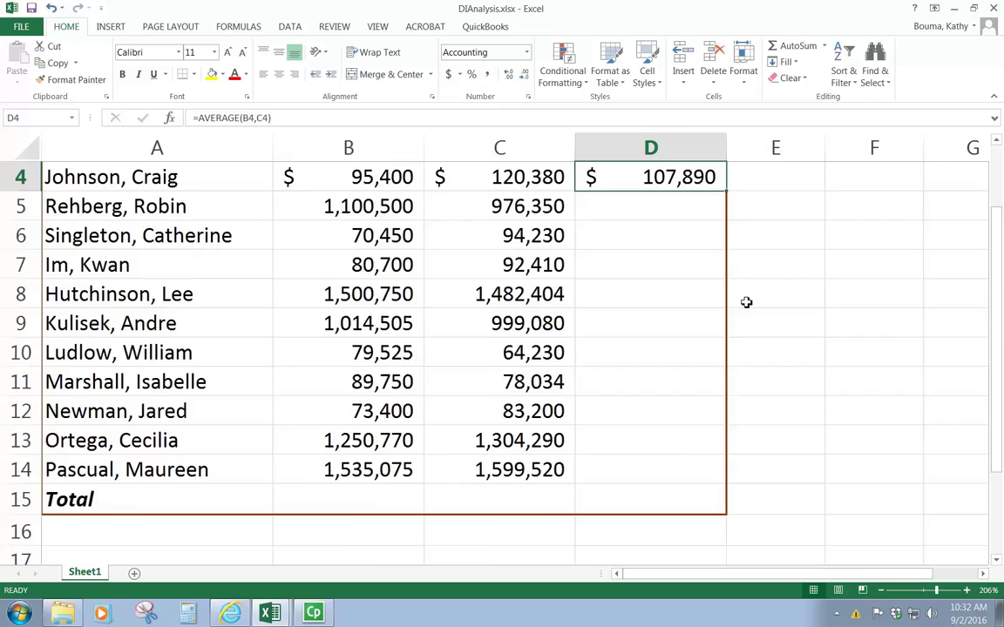
scroll(741, 331, "up", 1)
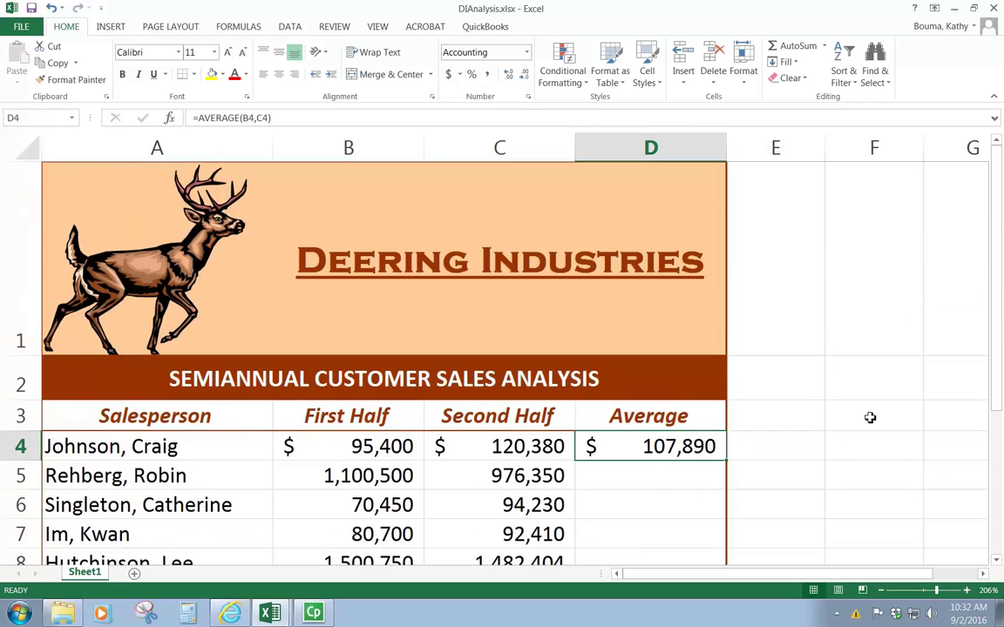
left_click(626, 507)
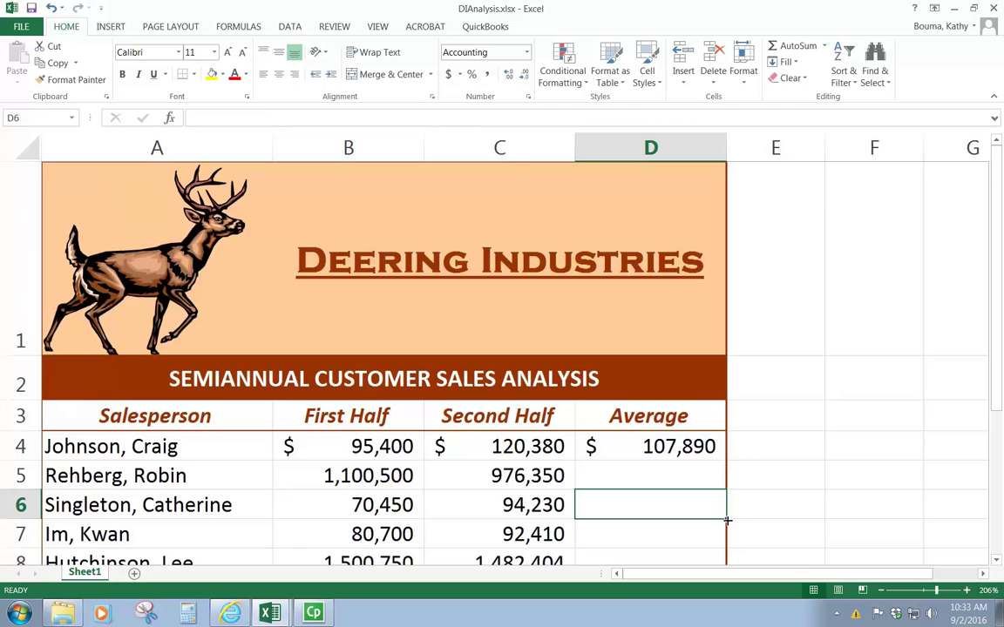
left_click(666, 447)
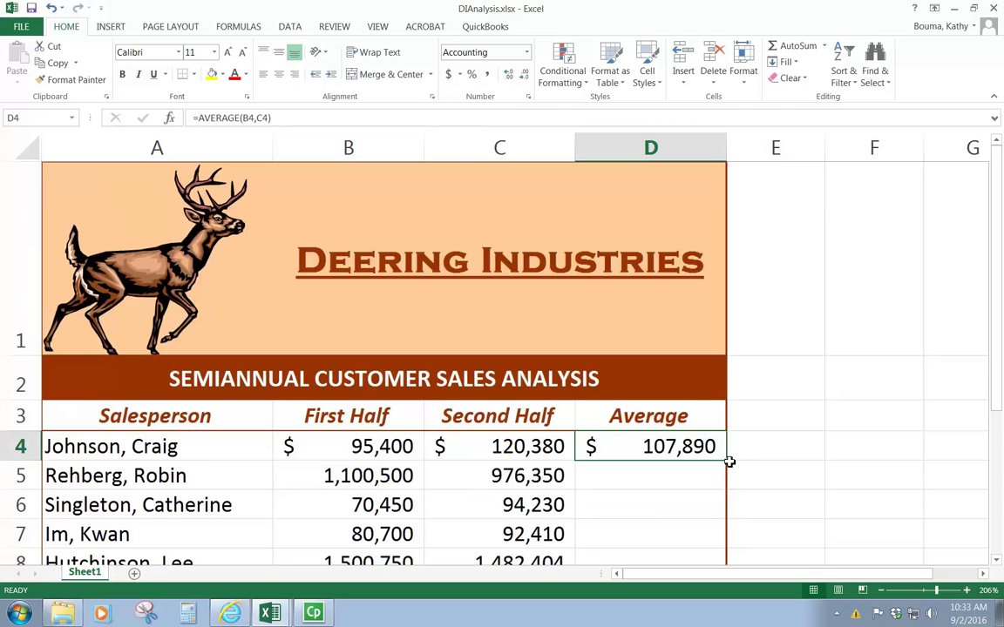
scroll(769, 439, "down", 2)
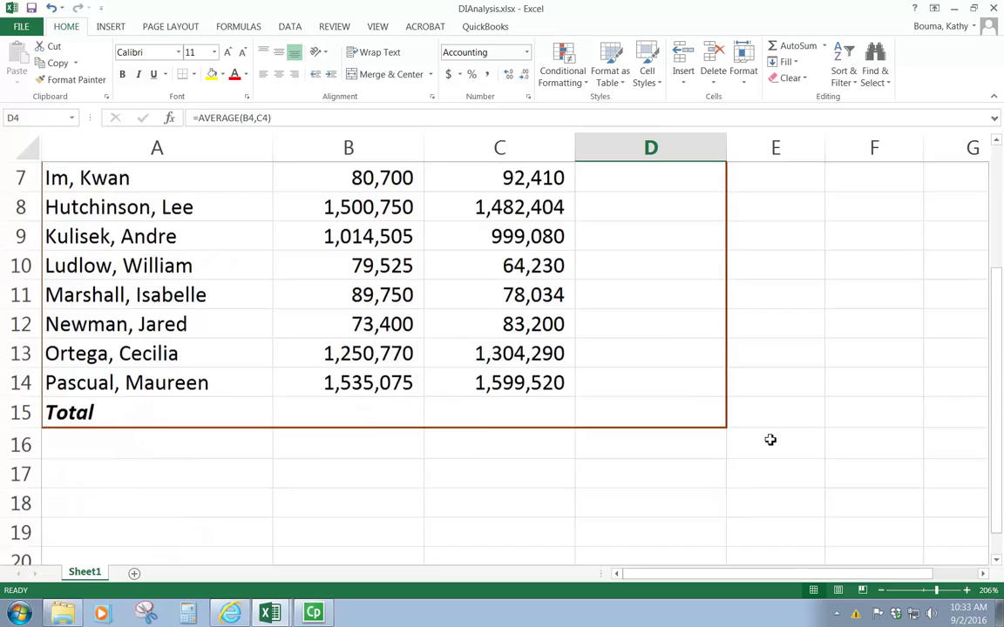
scroll(769, 439, "up", 1)
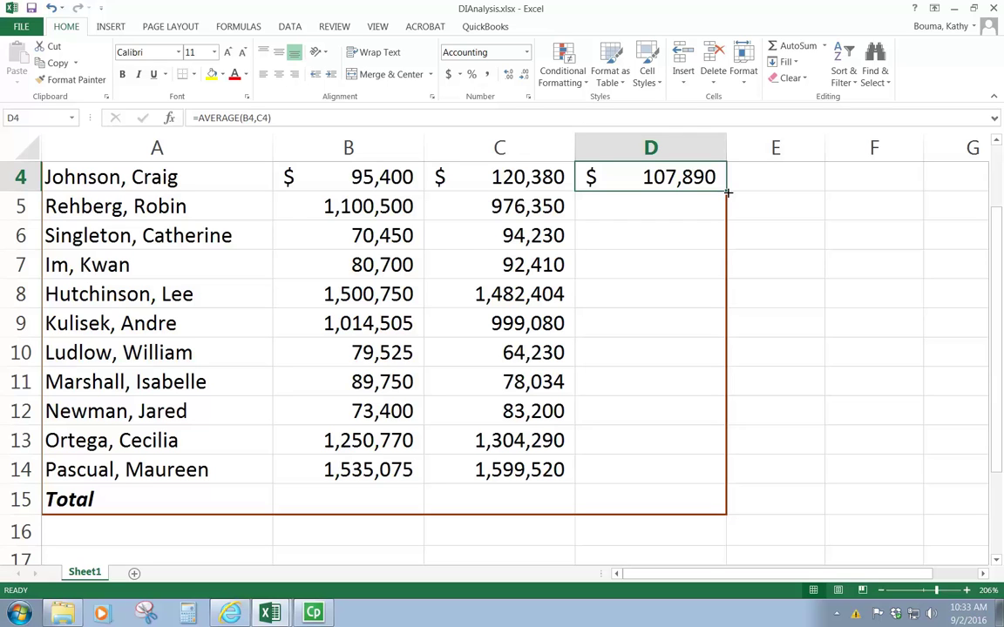
left_click_drag(727, 193, 744, 489)
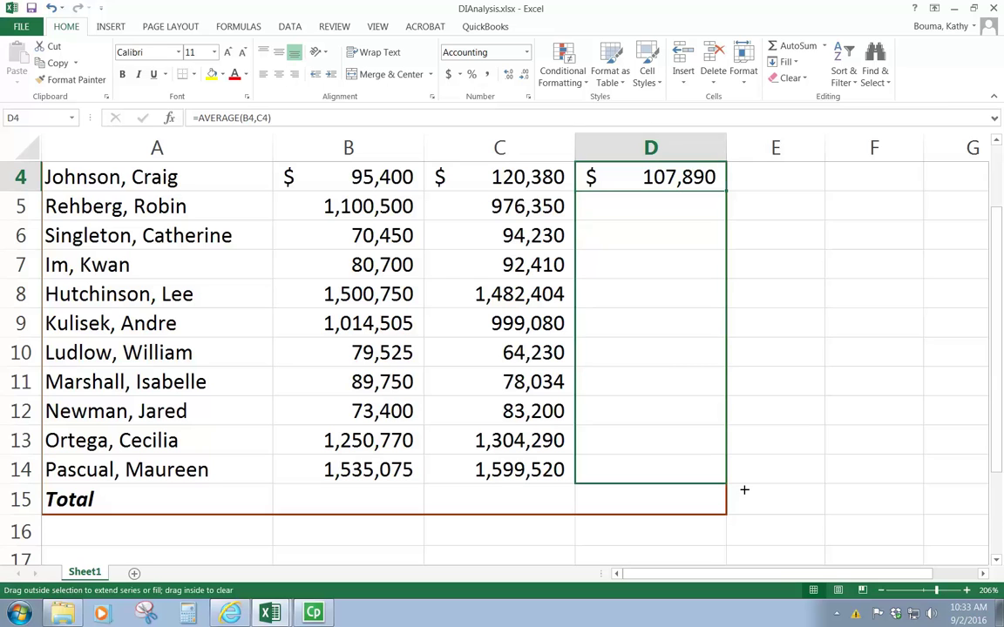
left_click_drag(744, 490, 740, 488)
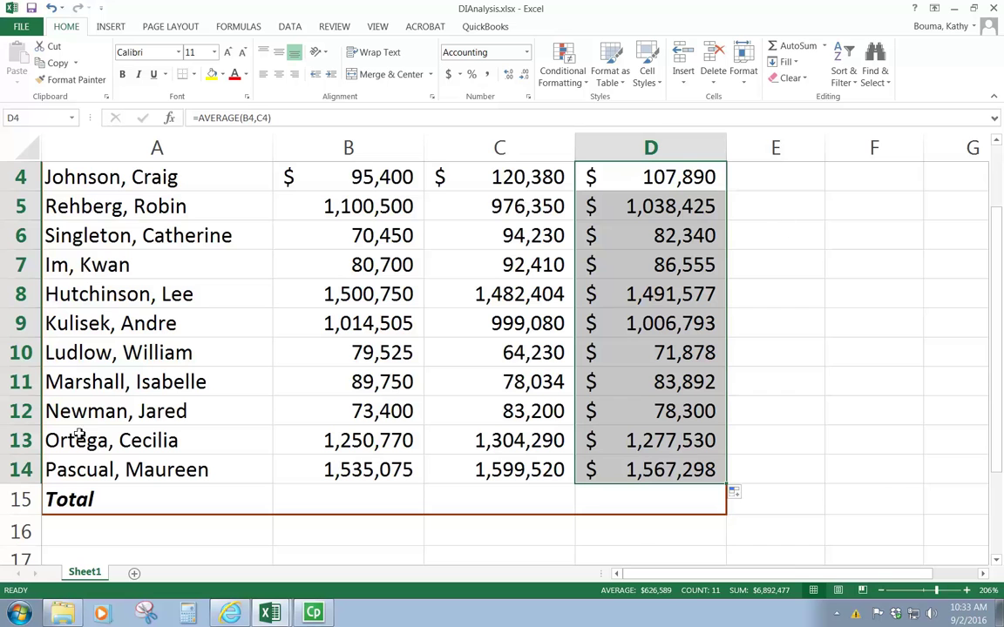
scroll(812, 353, "up", 1)
left_click(811, 348)
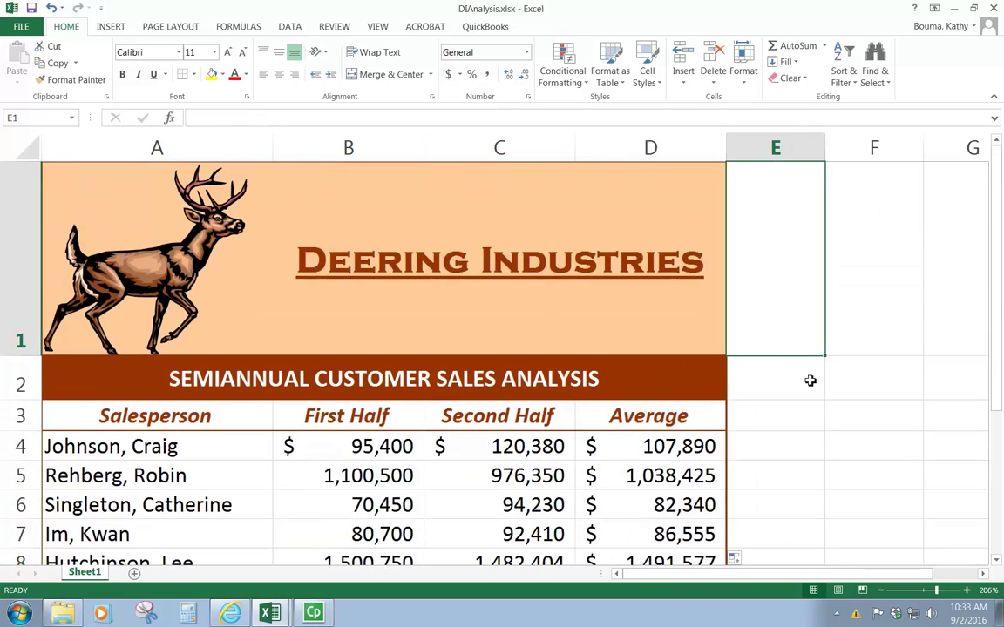
- Look over the sales table down to the Total row, and select cell B6 to check its reference
scroll(812, 381, "down", 3)
scroll(741, 279, "up", 2)
scroll(742, 269, "up", 1)
scroll(797, 385, "down", 1)
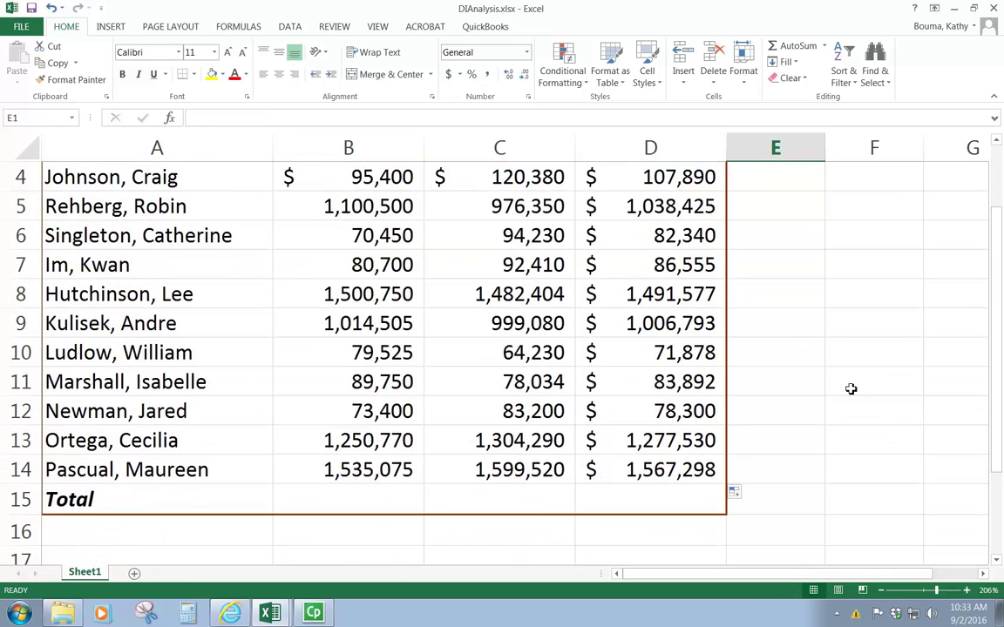
scroll(845, 393, "up", 1)
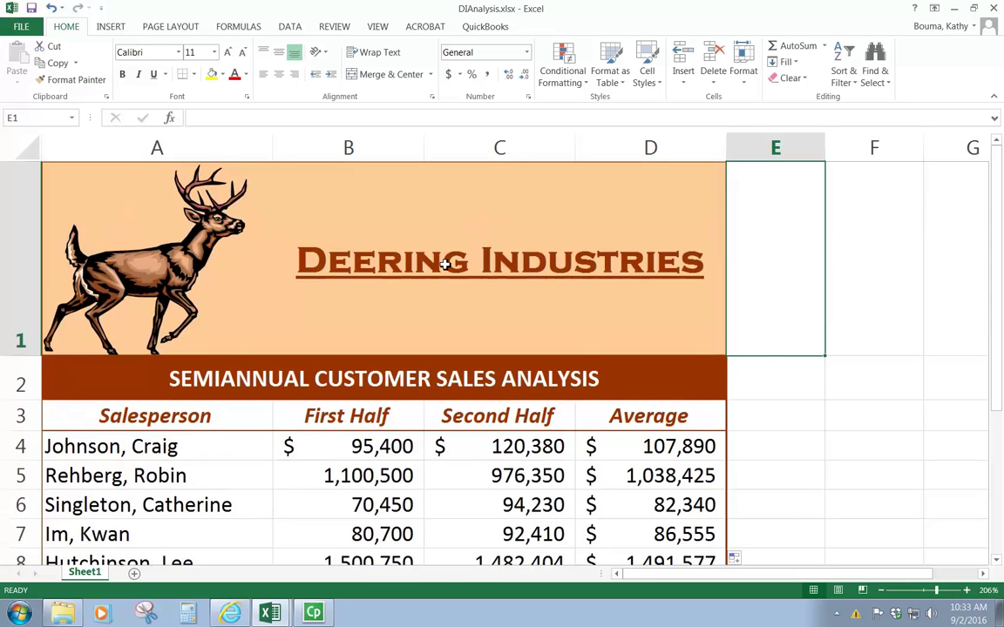
left_click(64, 119)
left_click(301, 507)
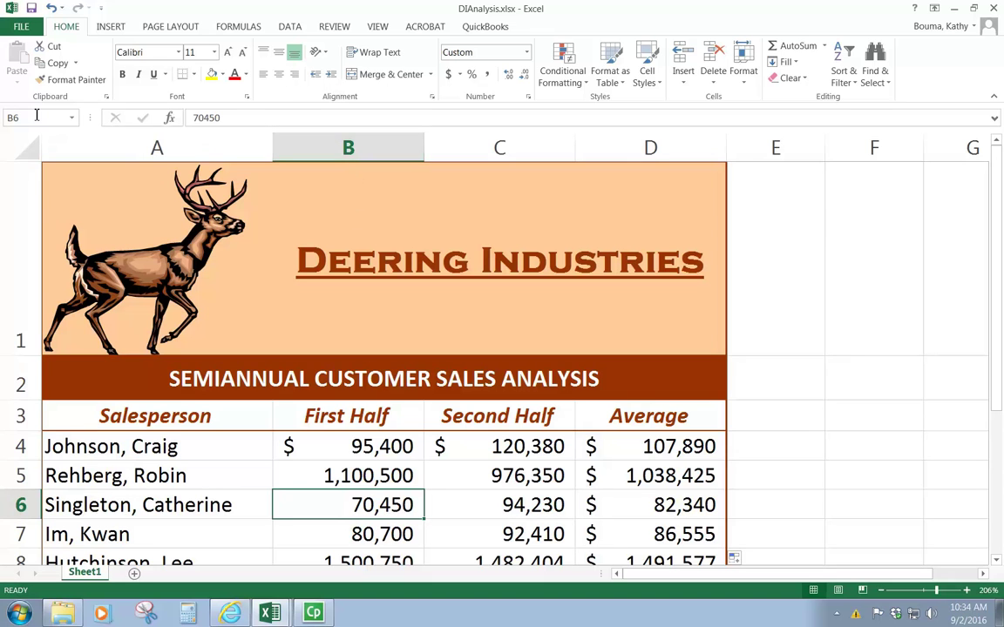
- Name the range D4:D14 "Average", and select cell F2
scroll(836, 407, "down", 1)
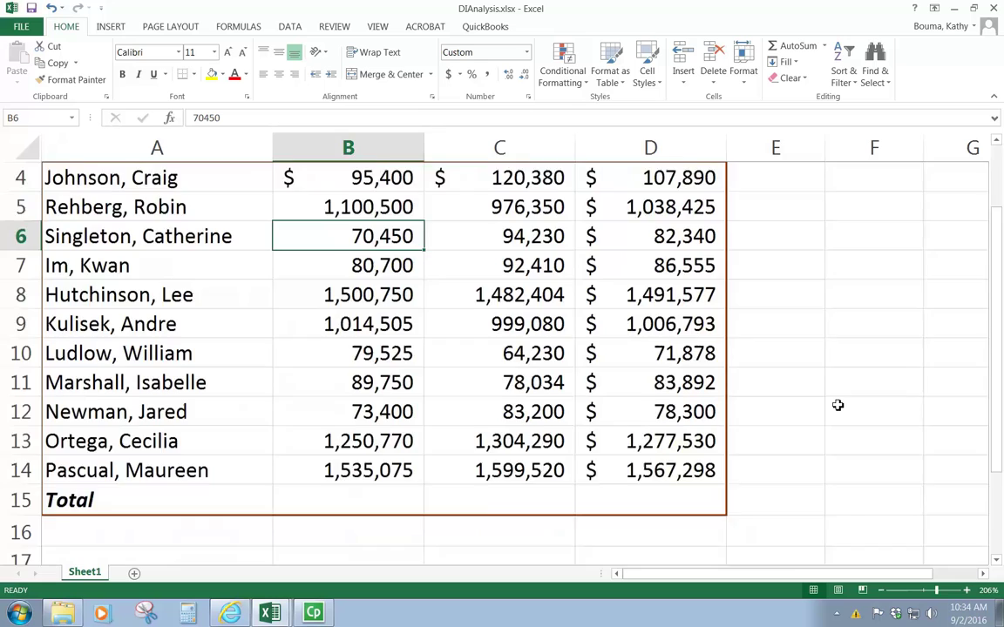
scroll(898, 261, "up", 1)
scroll(893, 331, "down", 1)
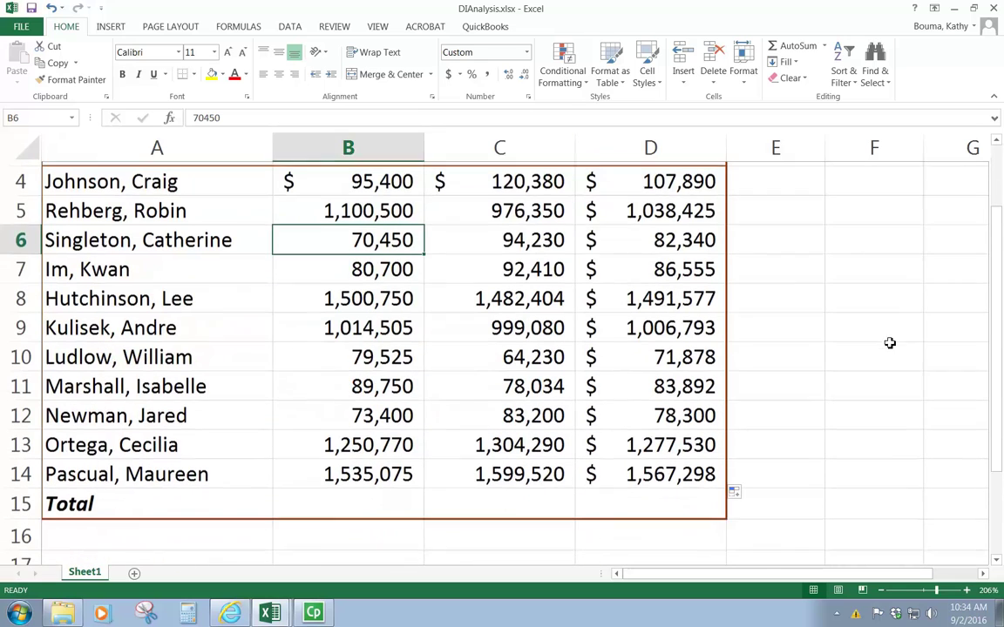
left_click_drag(633, 177, 667, 471)
scroll(784, 457, "up", 1)
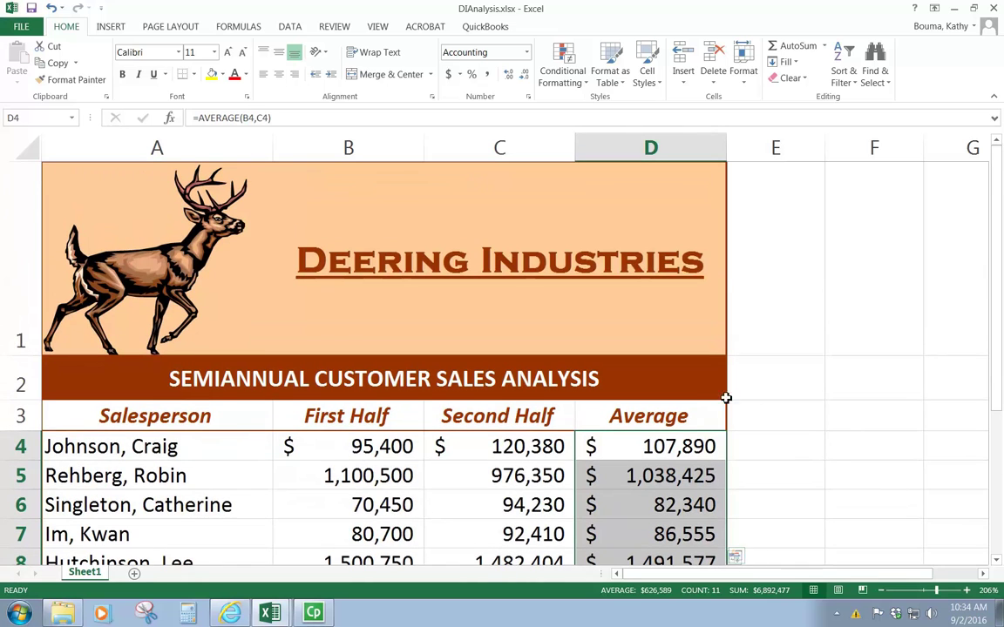
left_click(44, 118)
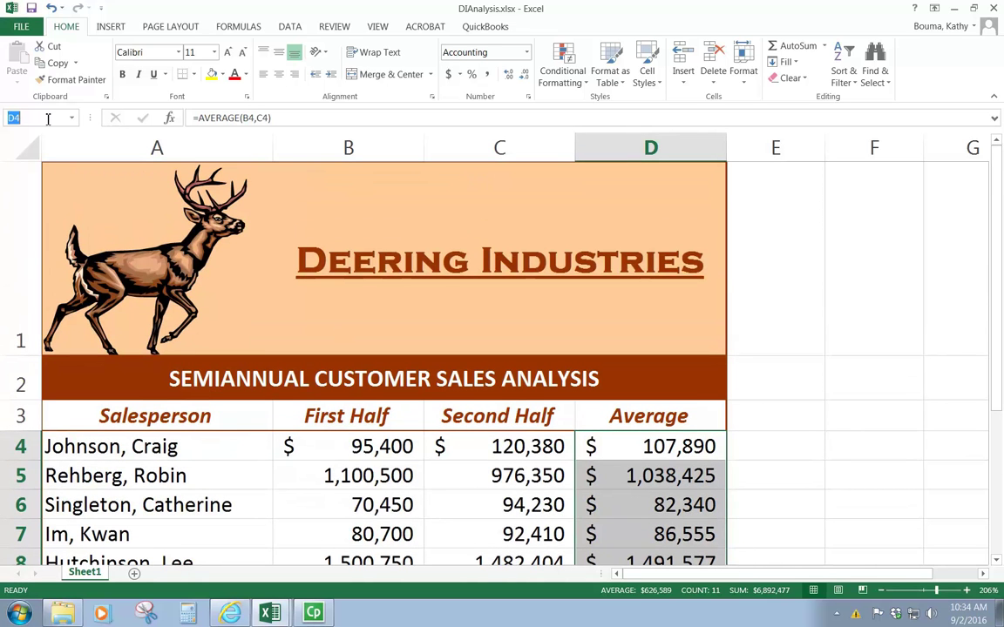
type("Average")
left_click(845, 366)
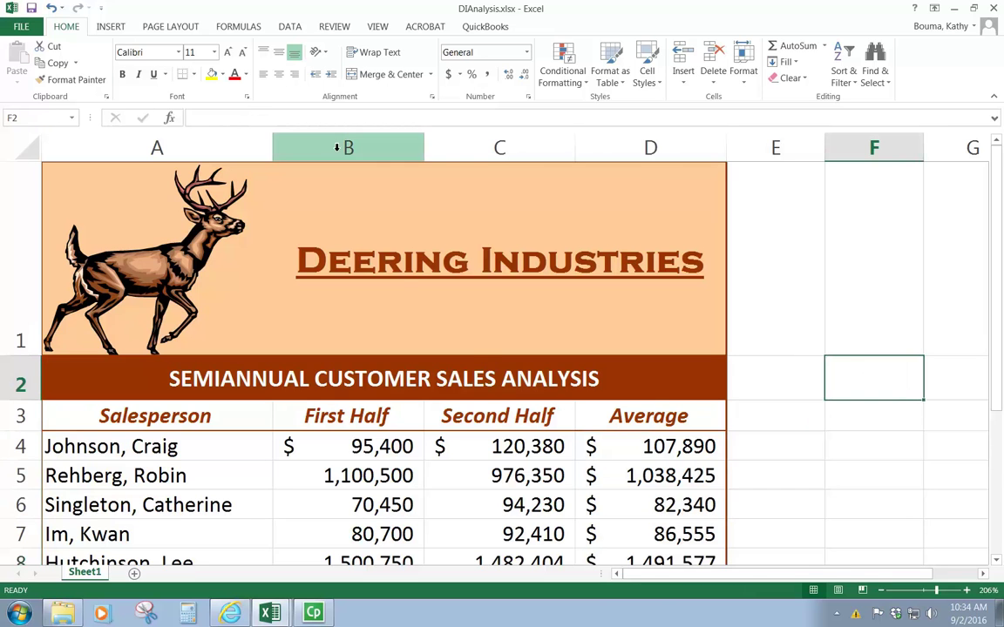
- Go to the named range Average and set the sheet zoom to 100%
scroll(419, 385, "down", 1)
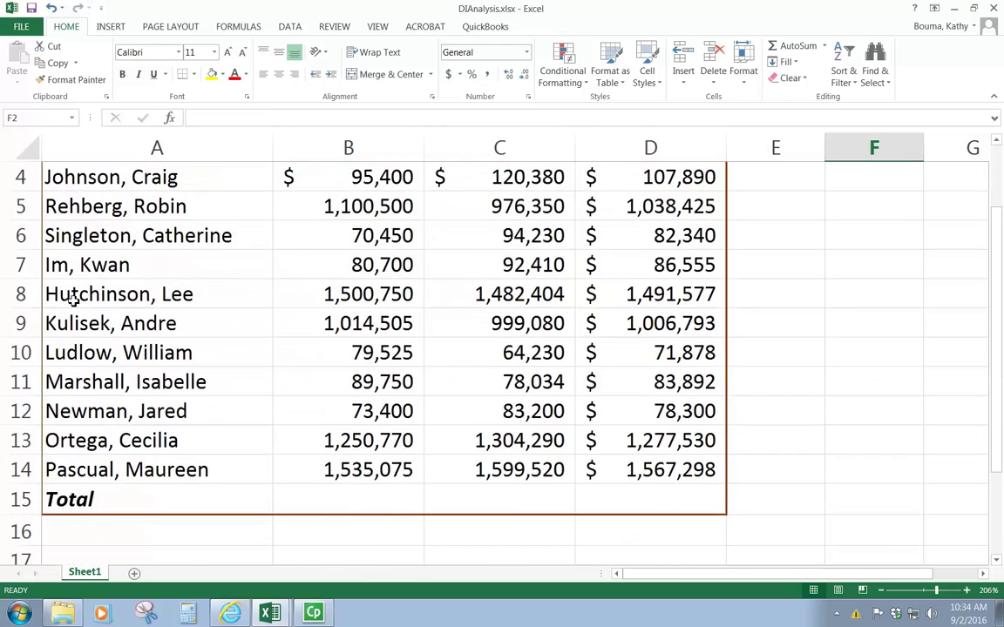
scroll(74, 298, "up", 1)
left_click(71, 117)
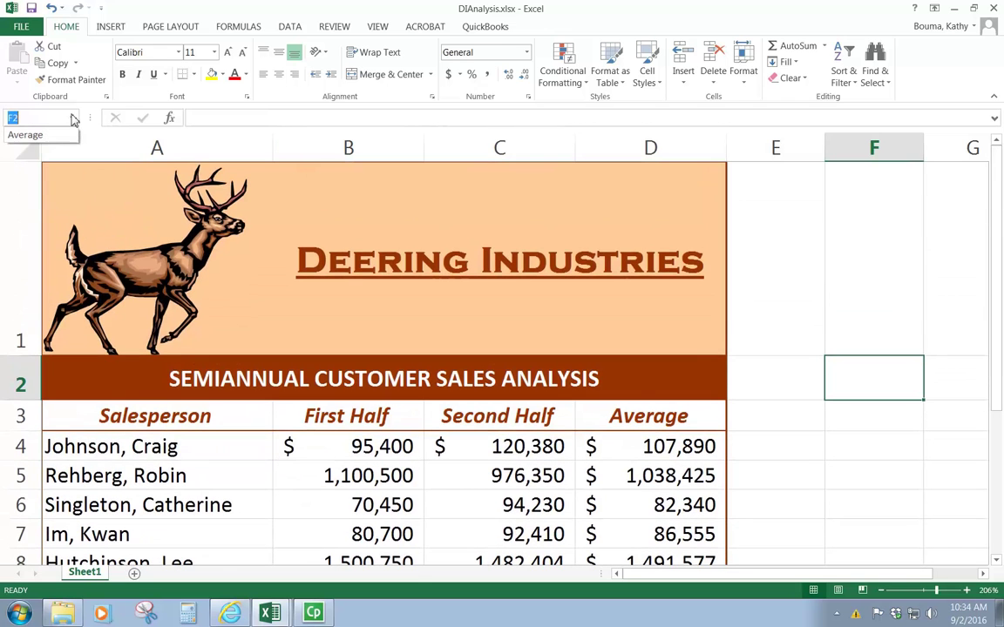
left_click(29, 138)
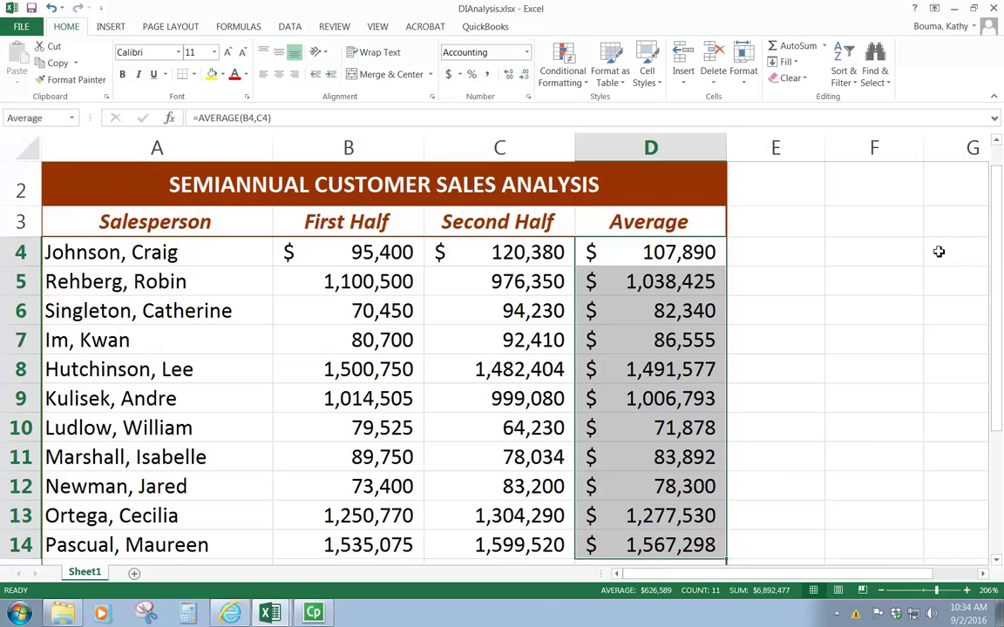
left_click(61, 117)
left_click(61, 117)
left_click(924, 591)
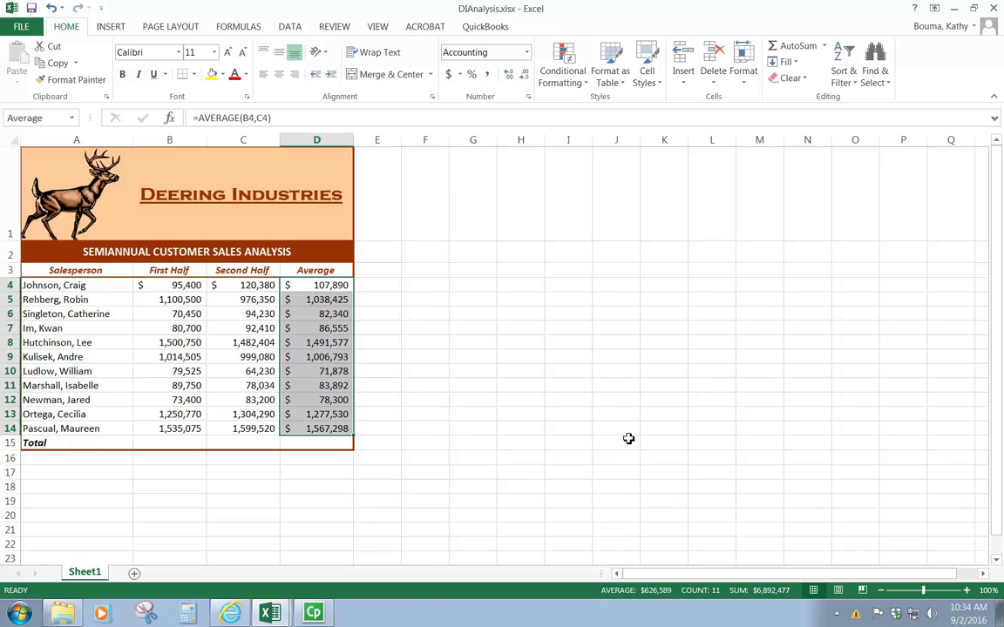
- Save the workbook on the Desktop as "Practice File" in Excel Workbook format, and select cell K14
left_click(21, 28)
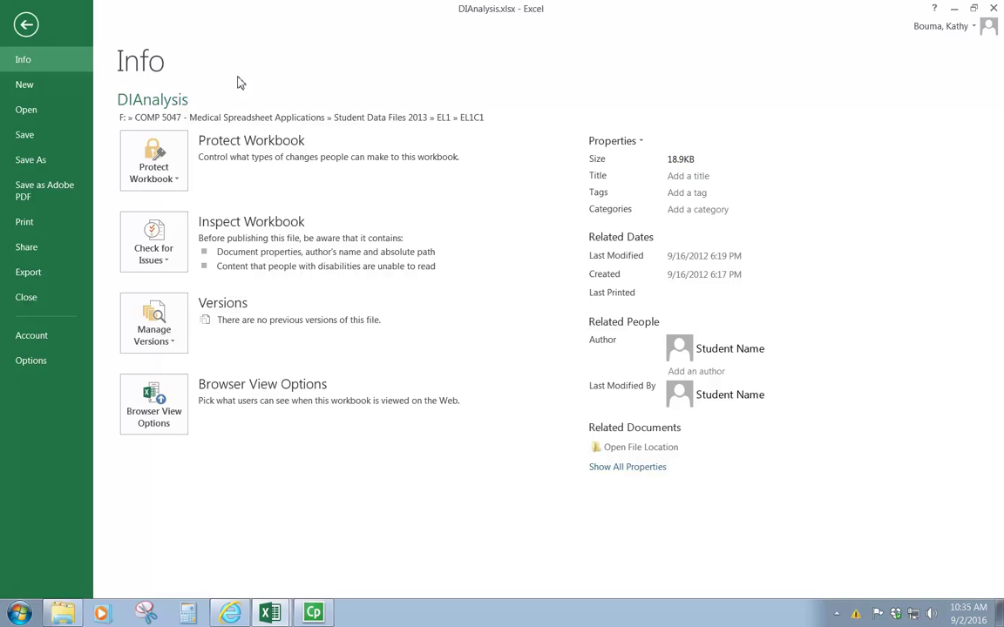
left_click(40, 161)
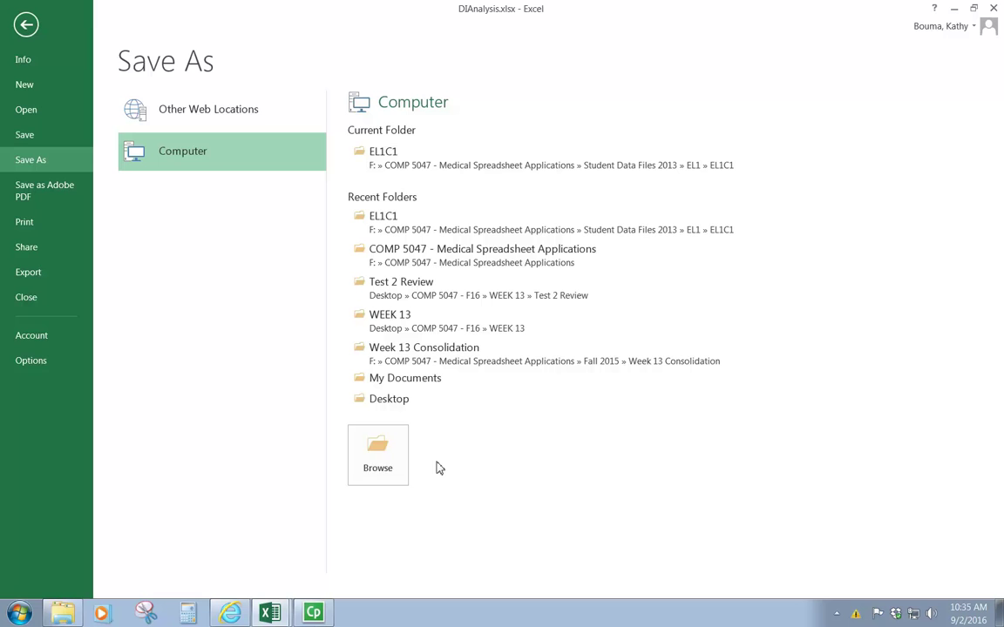
left_click(378, 455)
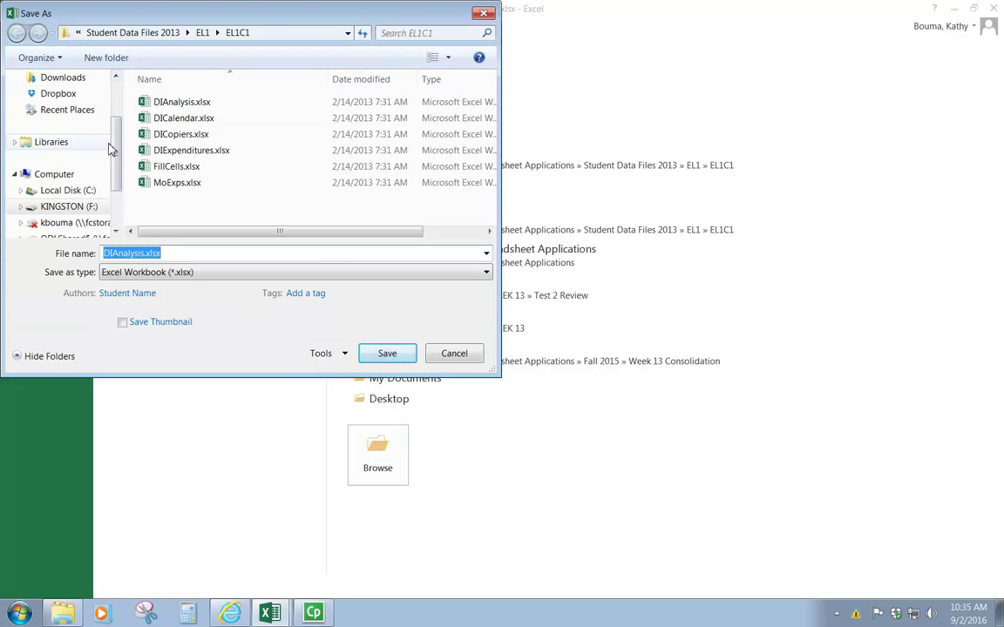
scroll(87, 135, "up", 2)
left_click(64, 132)
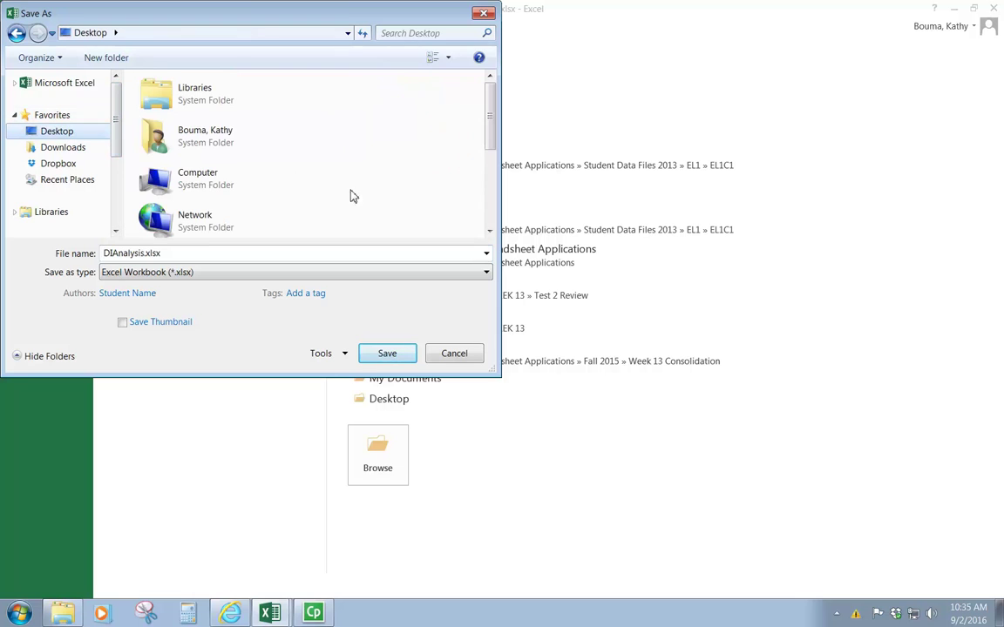
double_click(109, 253)
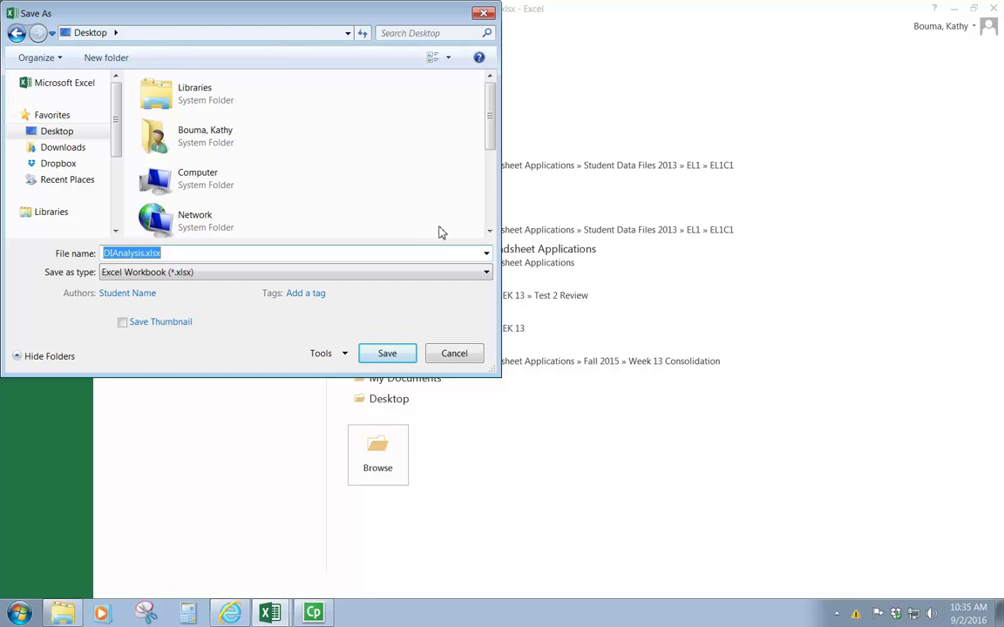
type("Practice File")
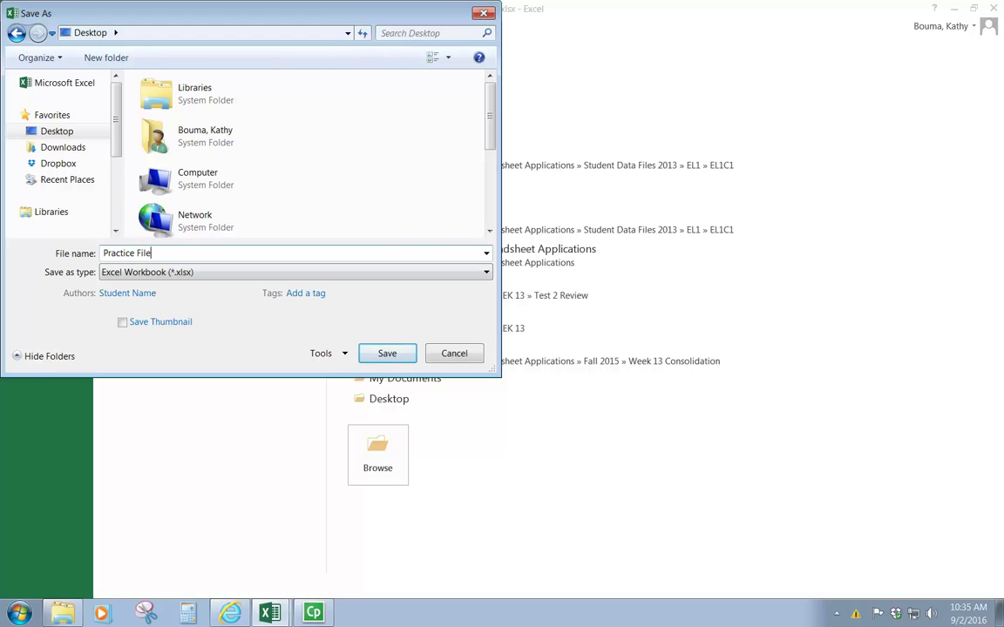
key("Return")
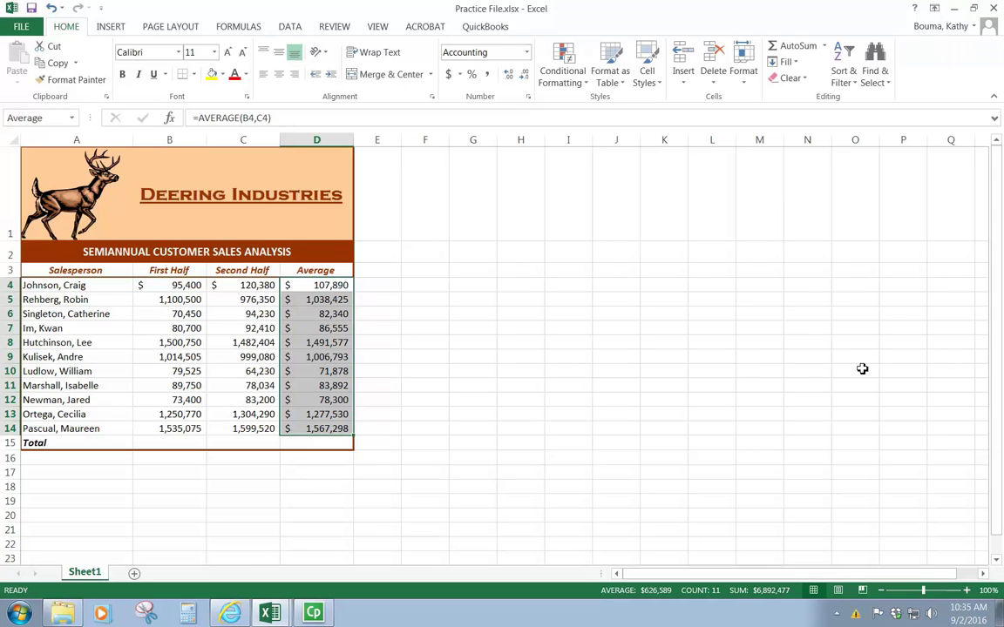
mouse_move(336, 311)
left_click(654, 429)
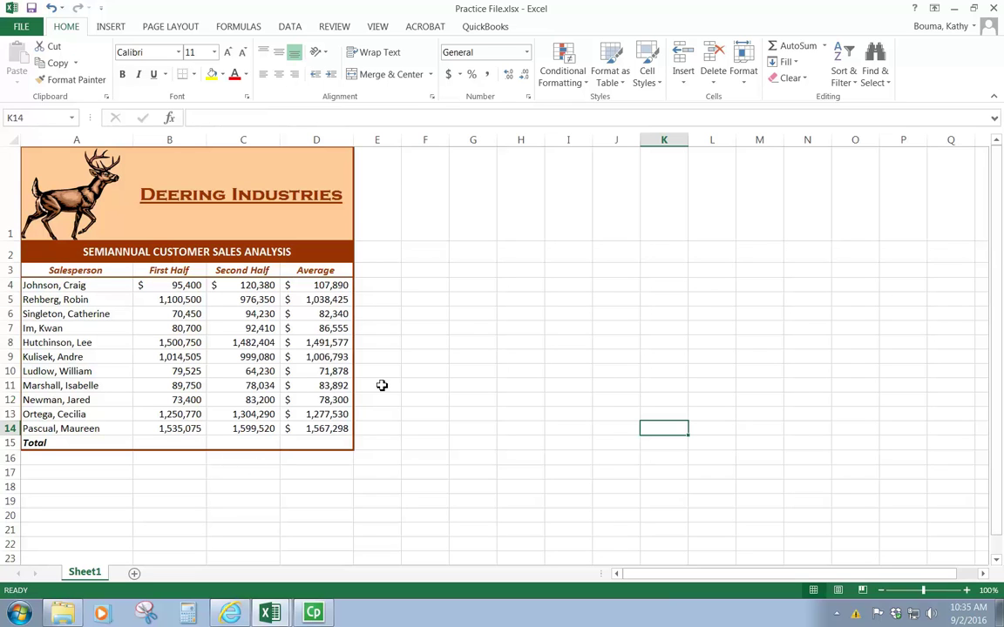
- Replace the initial letter of the salesperson's first name in cell A6 with K
left_click(75, 315)
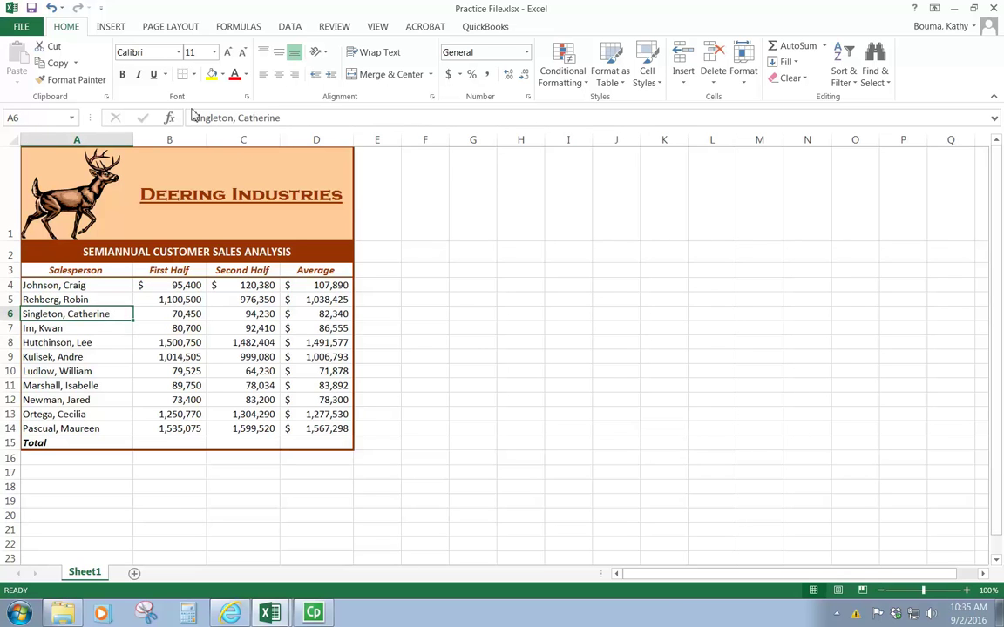
left_click(239, 117)
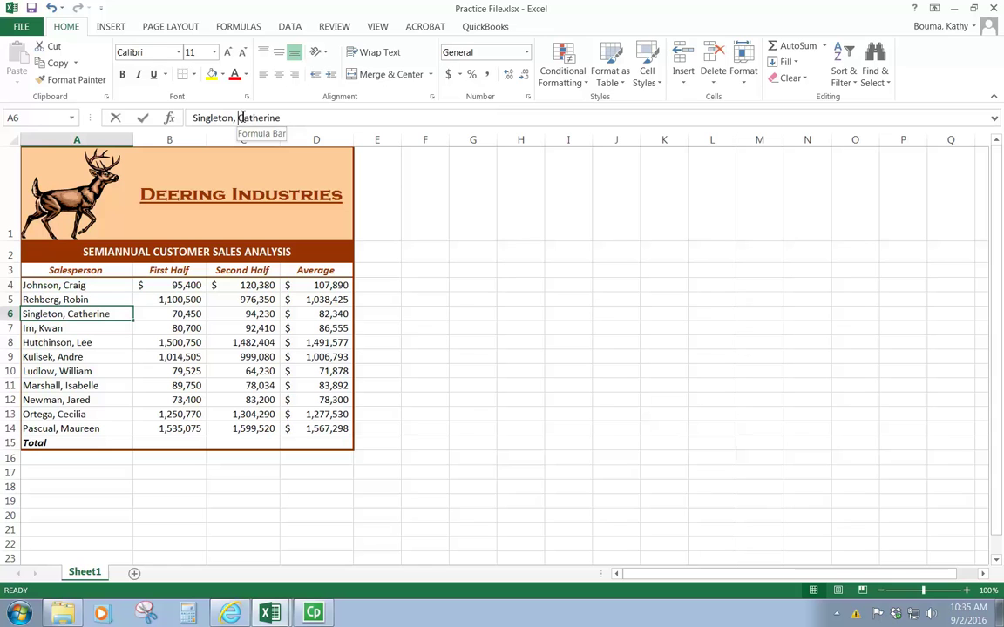
left_click_drag(238, 117, 247, 117)
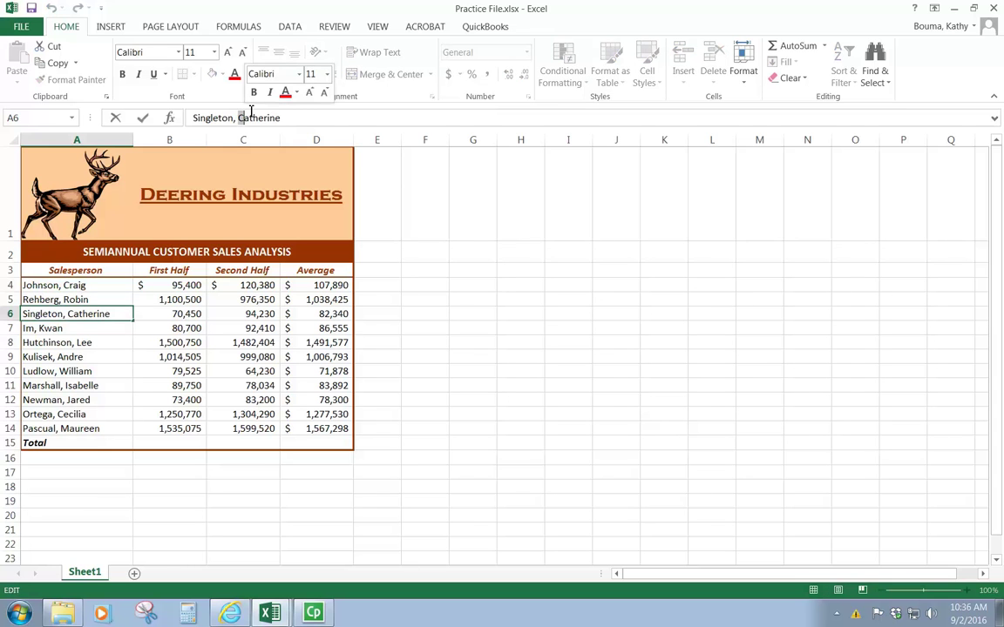
type("K")
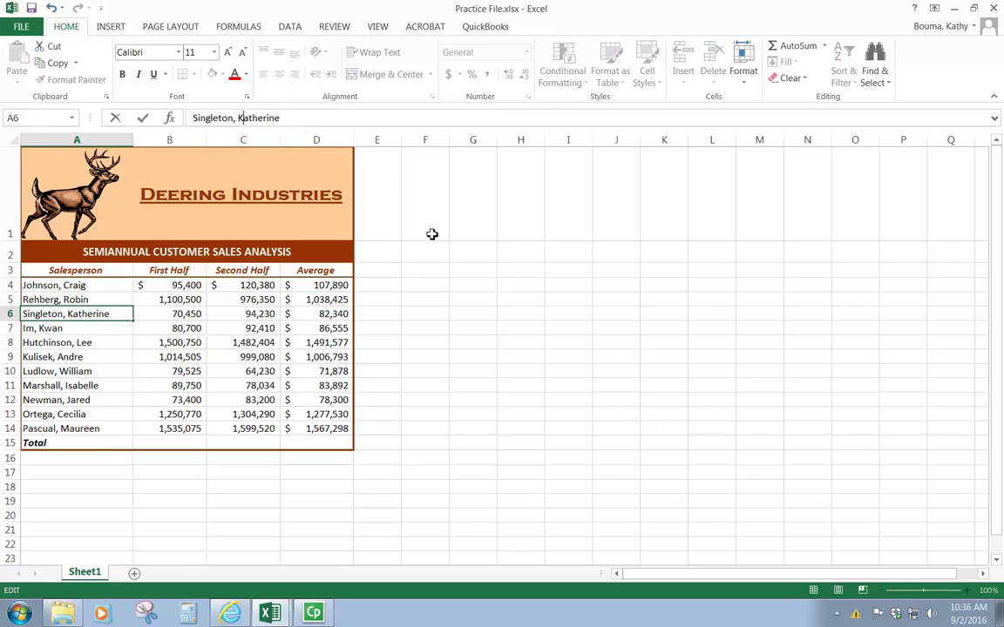
key("Return")
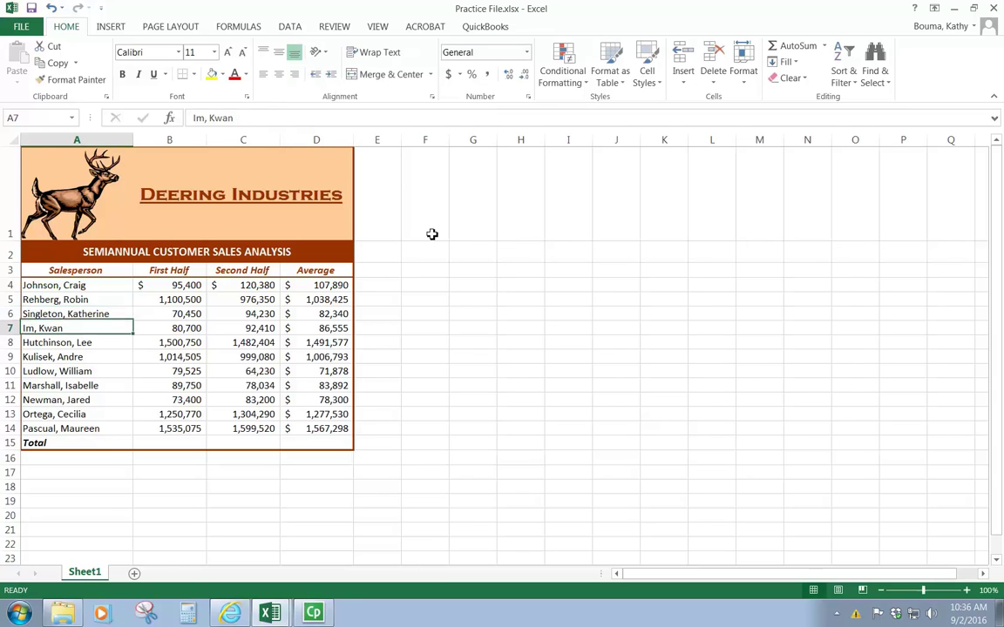
- Change the initial of the first name in cell A6 back to C, and select cell A9
left_click(97, 317)
double_click(58, 313)
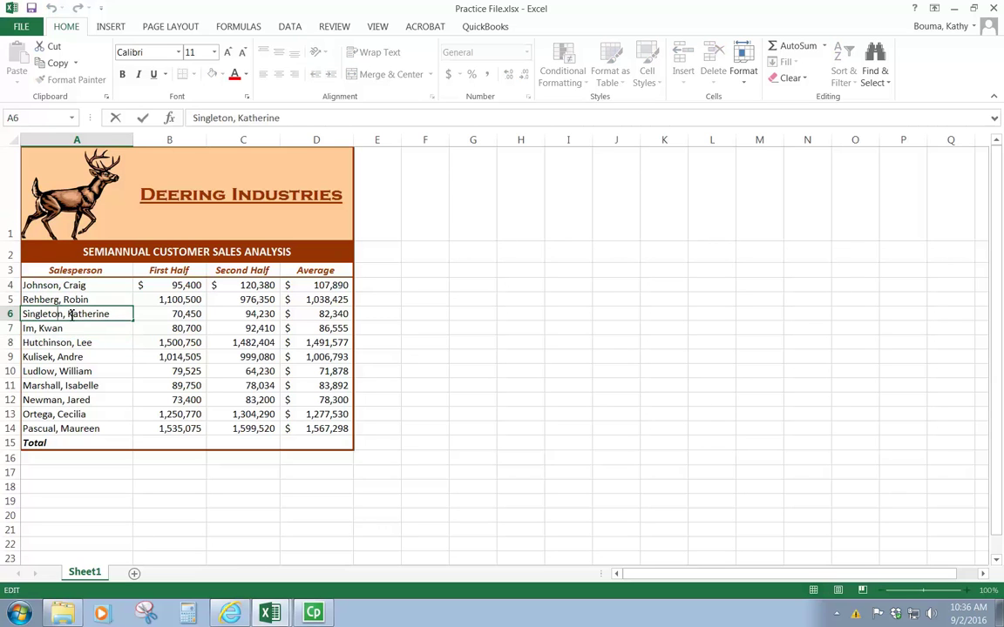
left_click_drag(75, 317, 68, 318)
type("C")
left_click(75, 356)
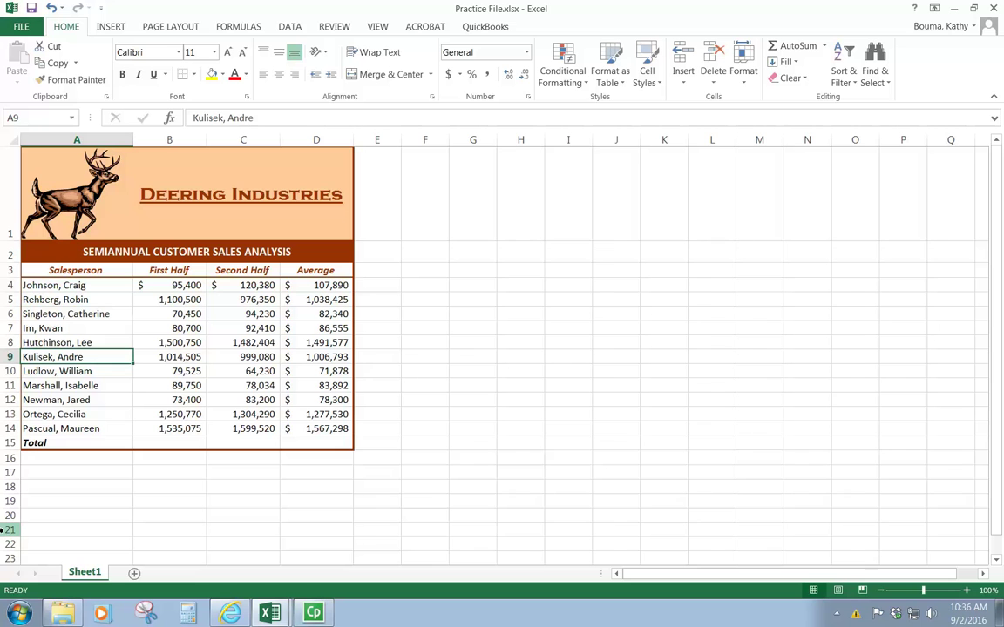
- Check the print preview and print settings of the sheet, and return to the worksheet without printing
left_click(21, 27)
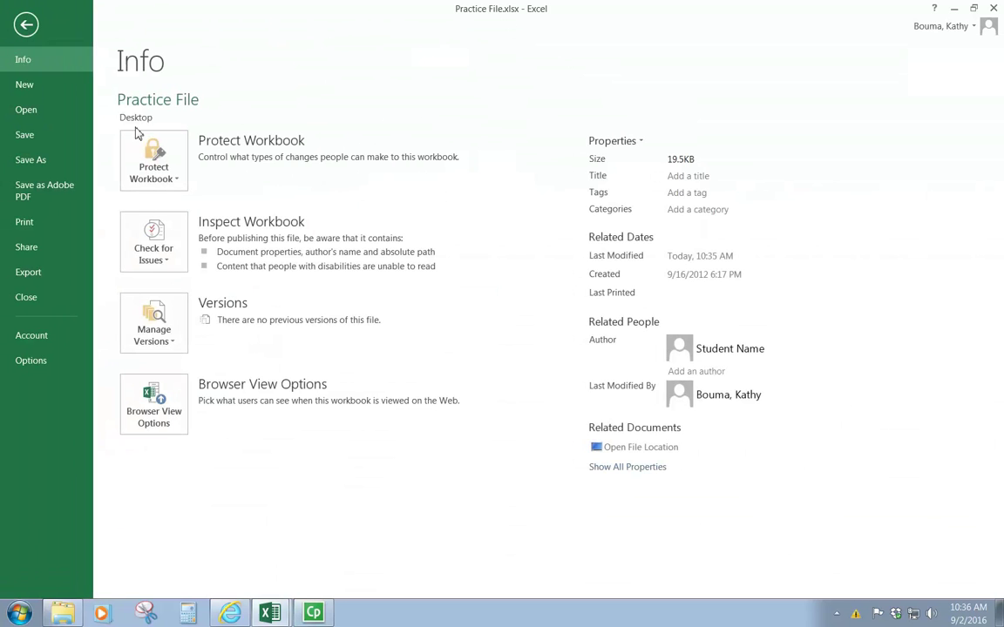
left_click(43, 225)
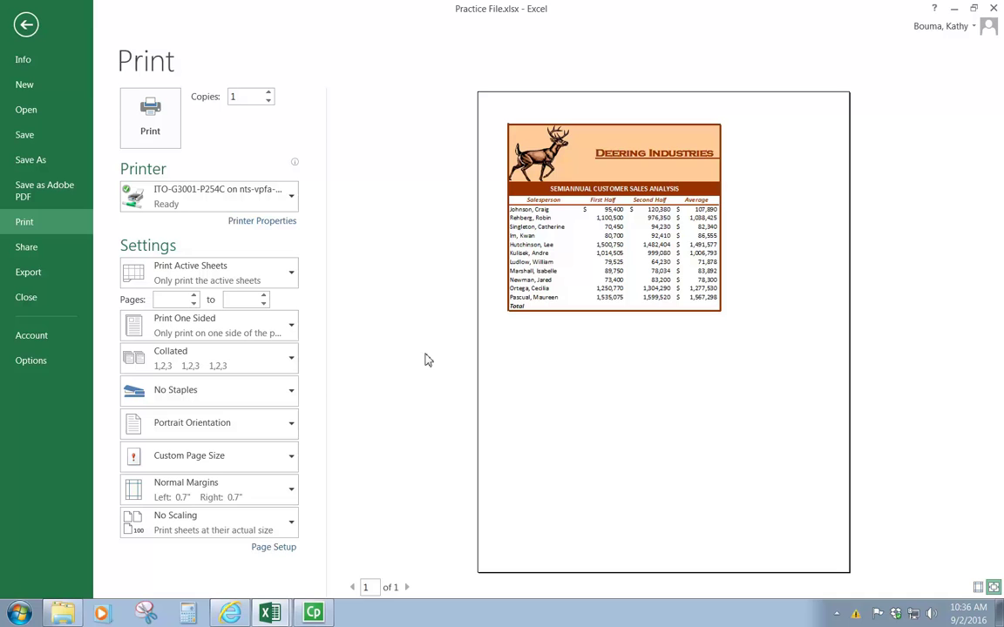
left_click(25, 26)
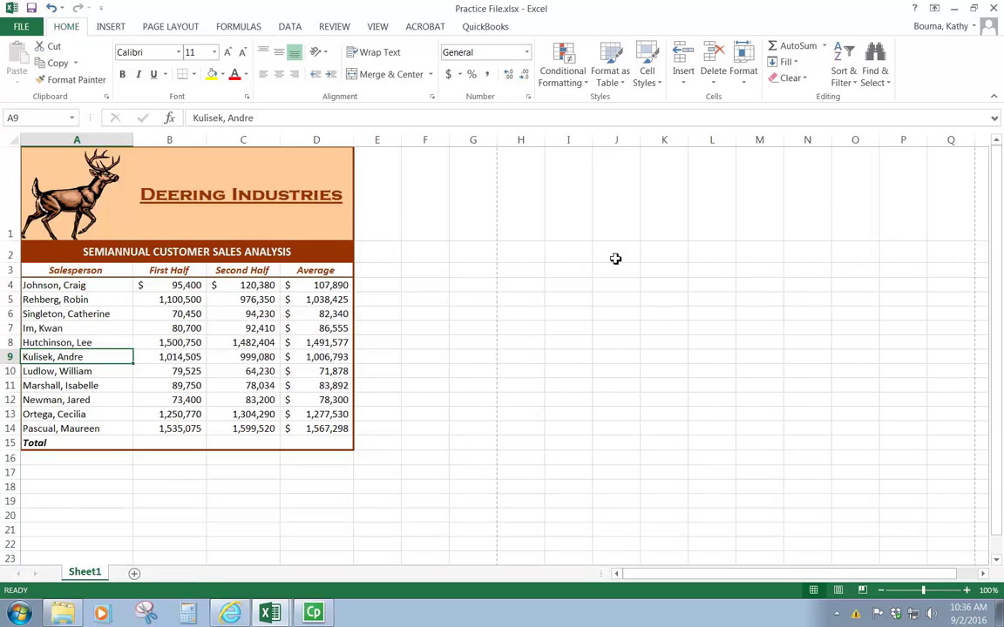
- Shift the deer picture slightly to the right within the header, and deselect it
left_click(171, 27)
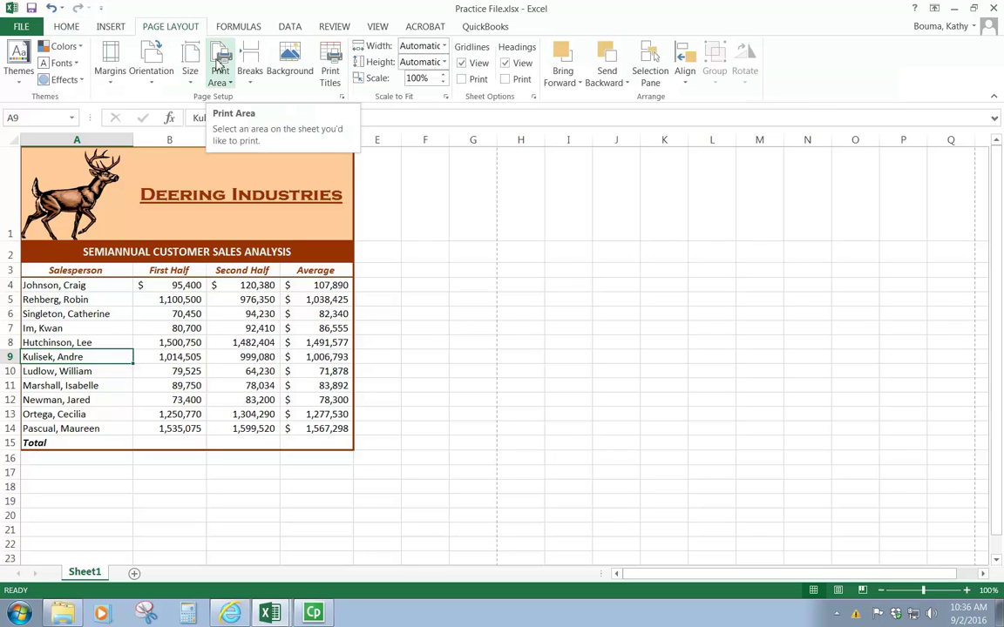
left_click(620, 357)
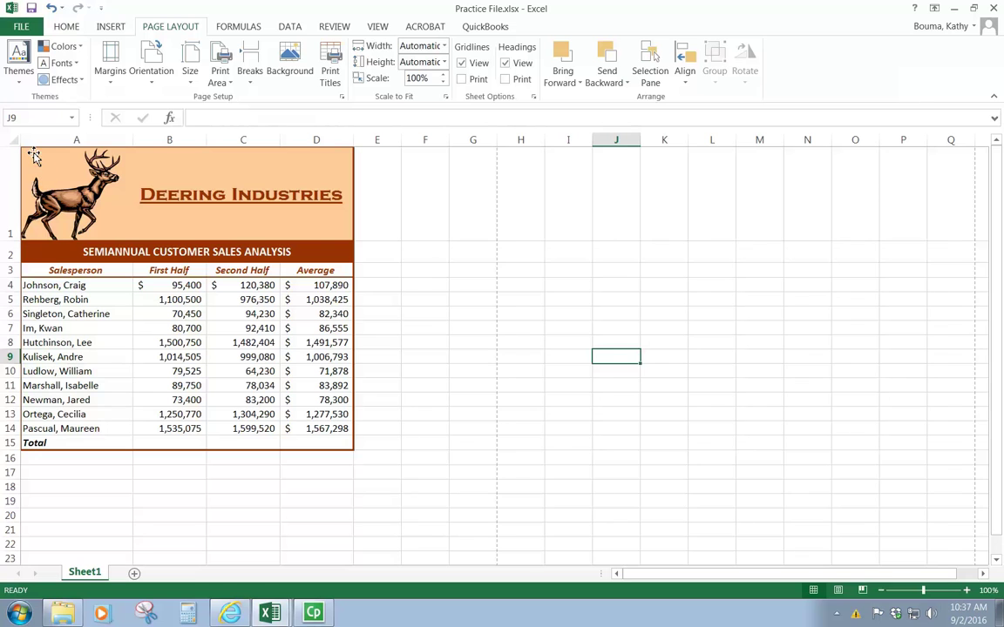
mouse_move(33, 156)
left_mouse_down()
mouse_move(372, 204)
mouse_move(41, 157)
left_mouse_up()
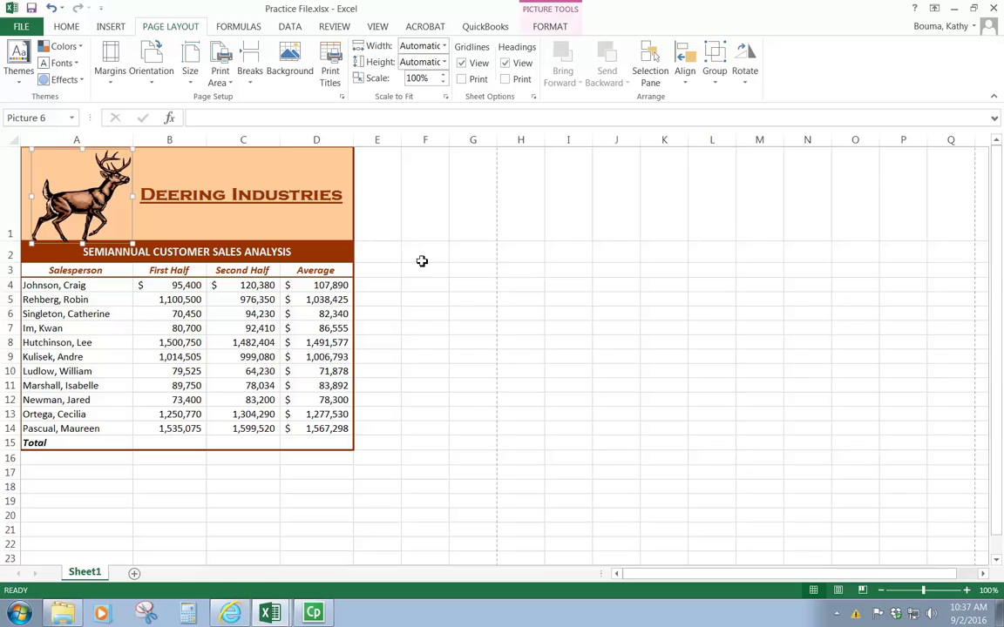
left_click(569, 252)
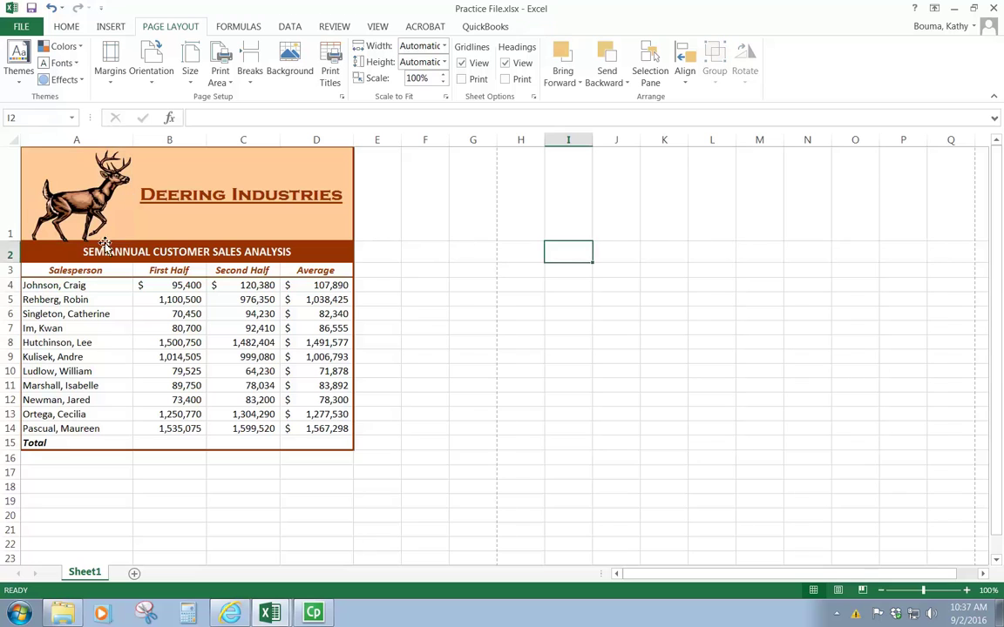
- Set the range A1:D16 as the sheet's print area, and select cell K5
left_click(27, 152)
mouse_move(27, 152)
left_mouse_down()
mouse_move(336, 425)
mouse_move(347, 459)
mouse_move(363, 448)
mouse_move(351, 446)
mouse_move(348, 462)
left_mouse_up()
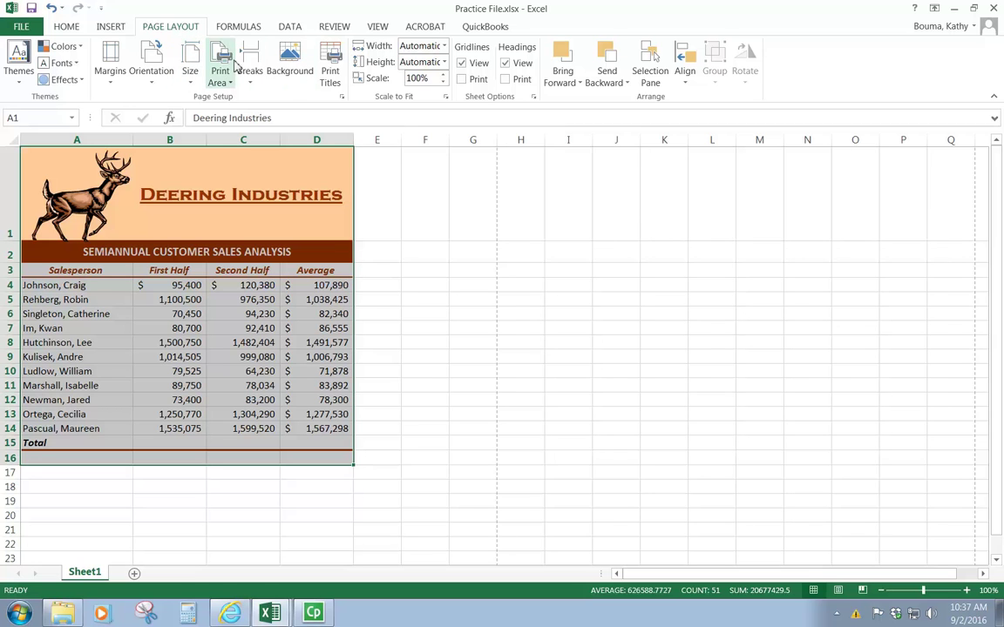
left_click(223, 68)
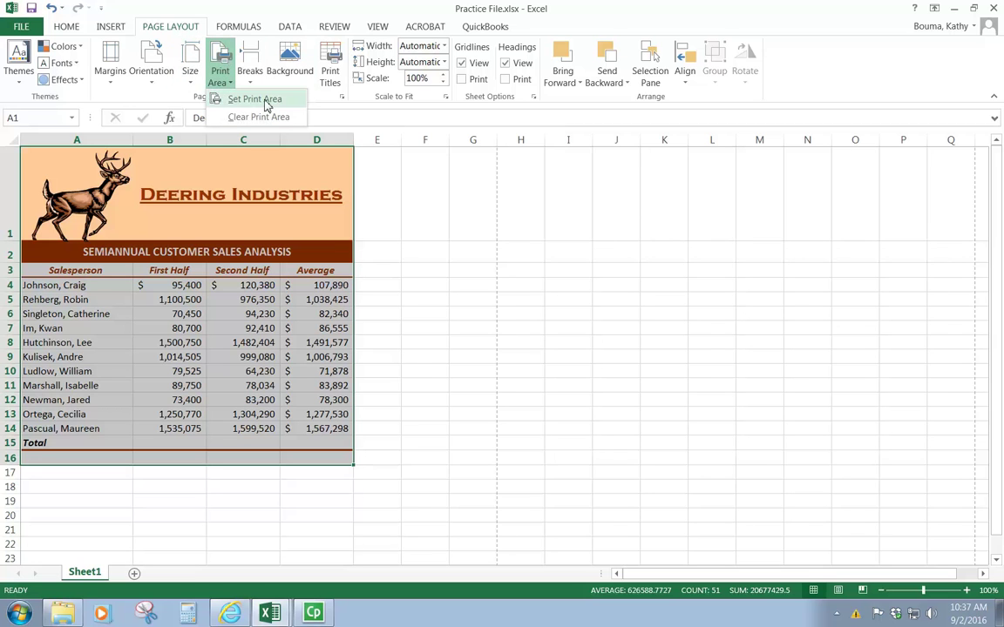
left_click(254, 99)
left_click(654, 301)
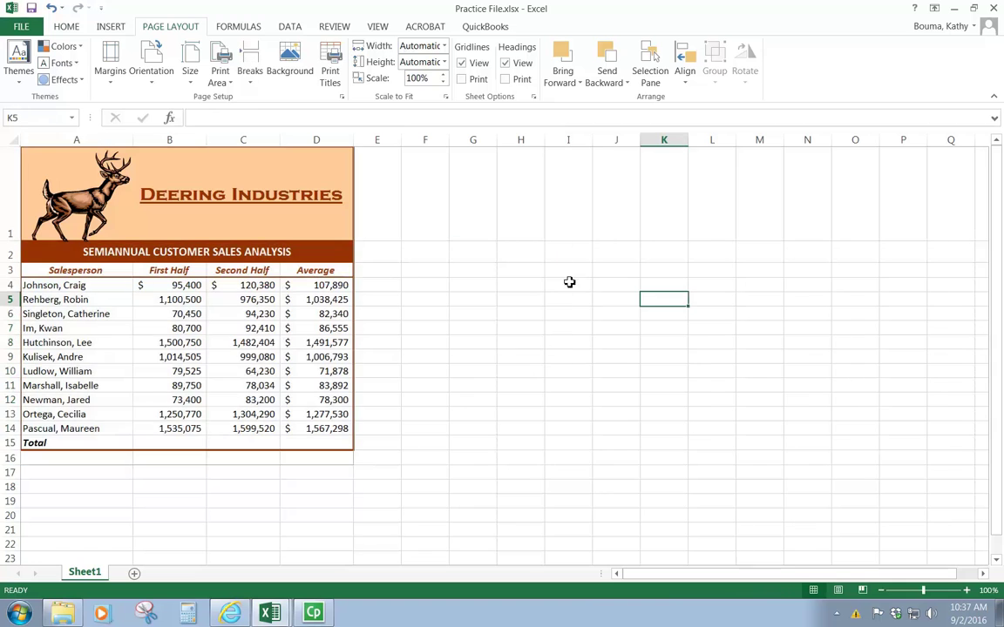
- Check the print preview of the print area, and return to the worksheet without printing
left_click(21, 29)
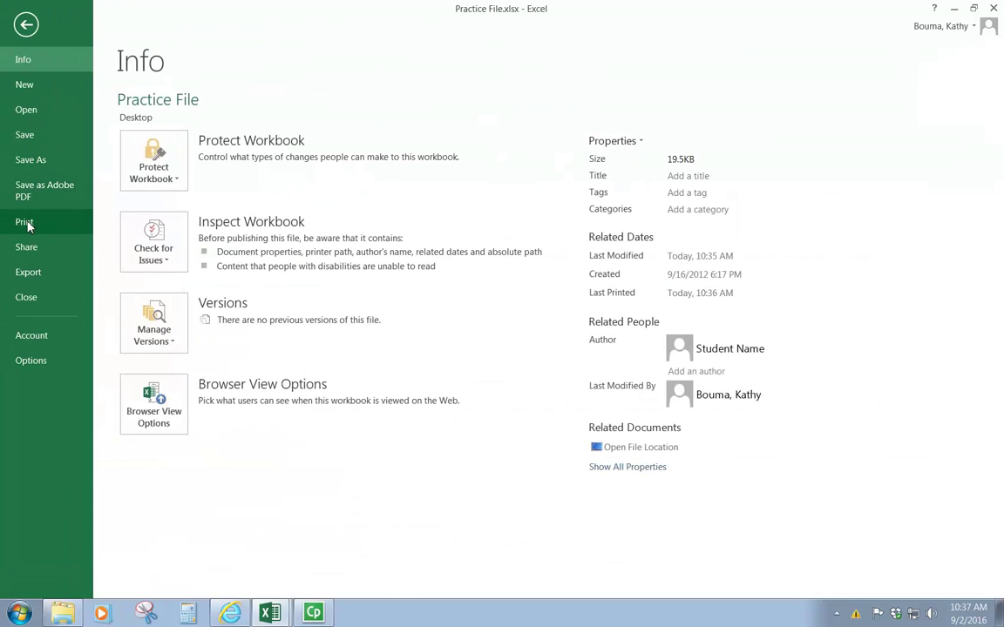
left_click(76, 223)
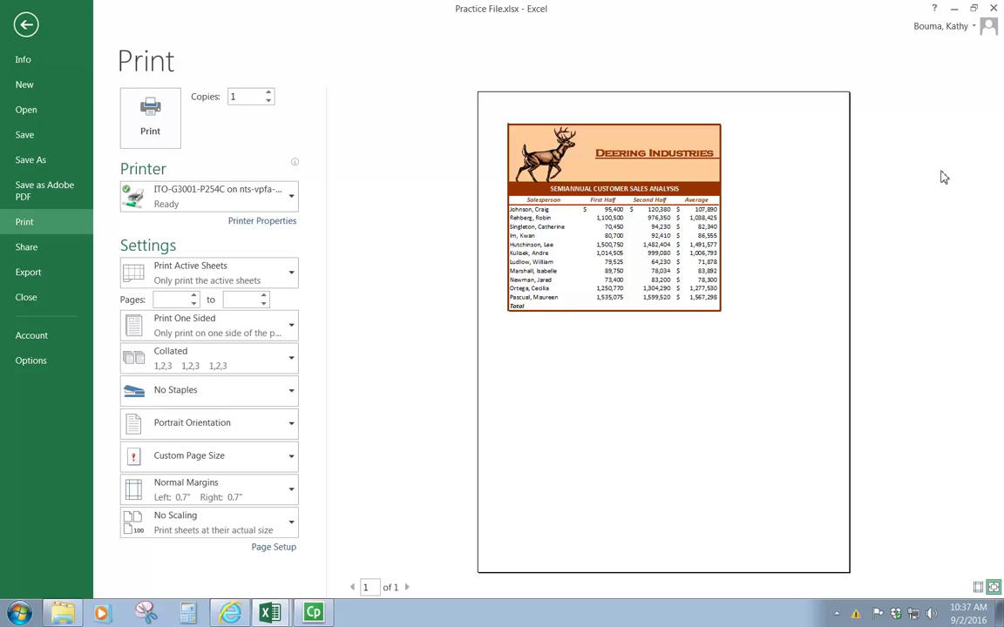
left_click(25, 26)
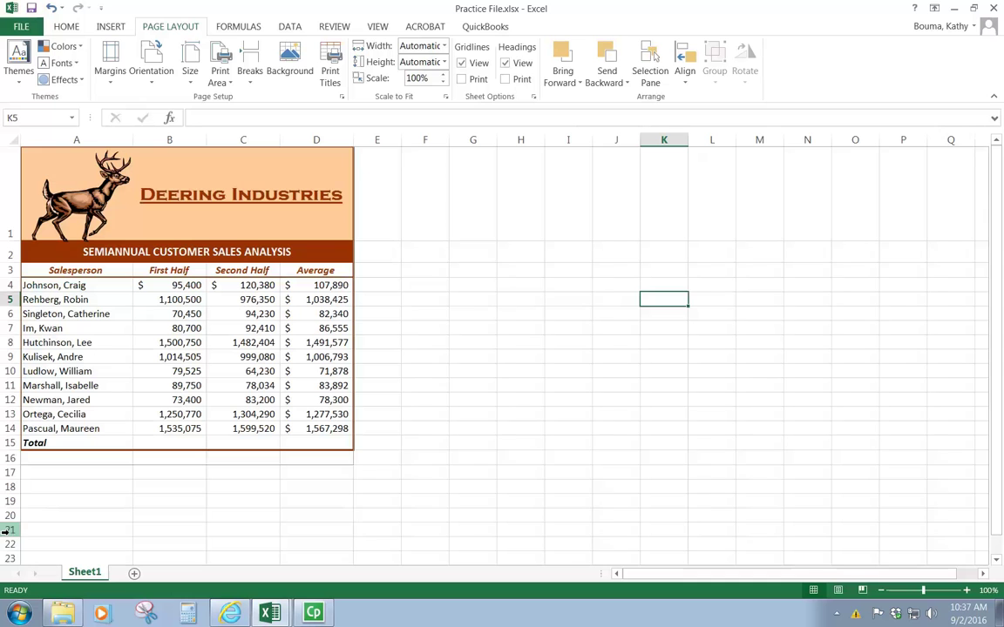
left_click(317, 342)
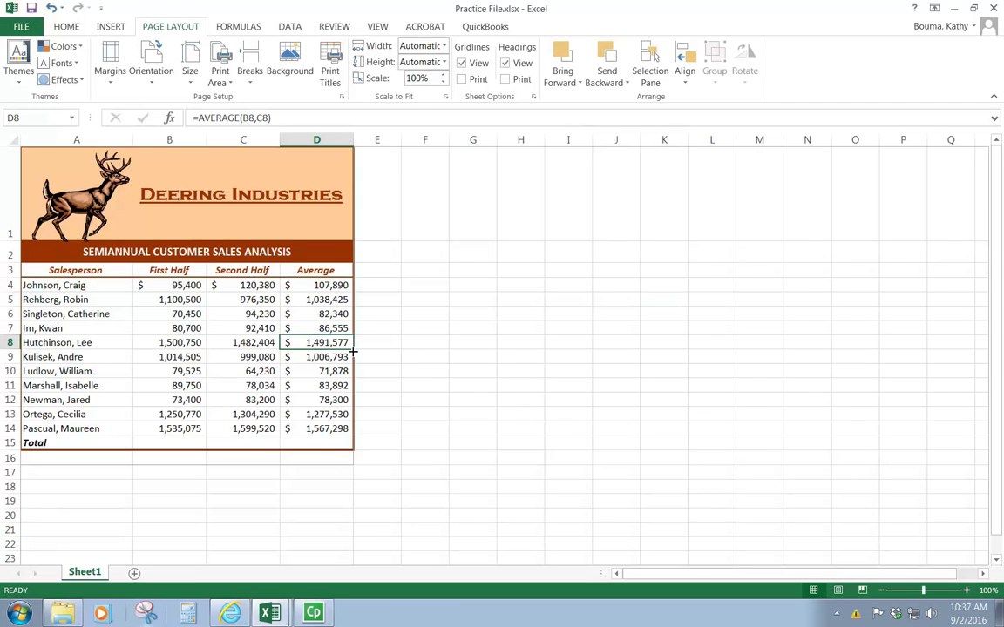
scroll(457, 452, "down", 1)
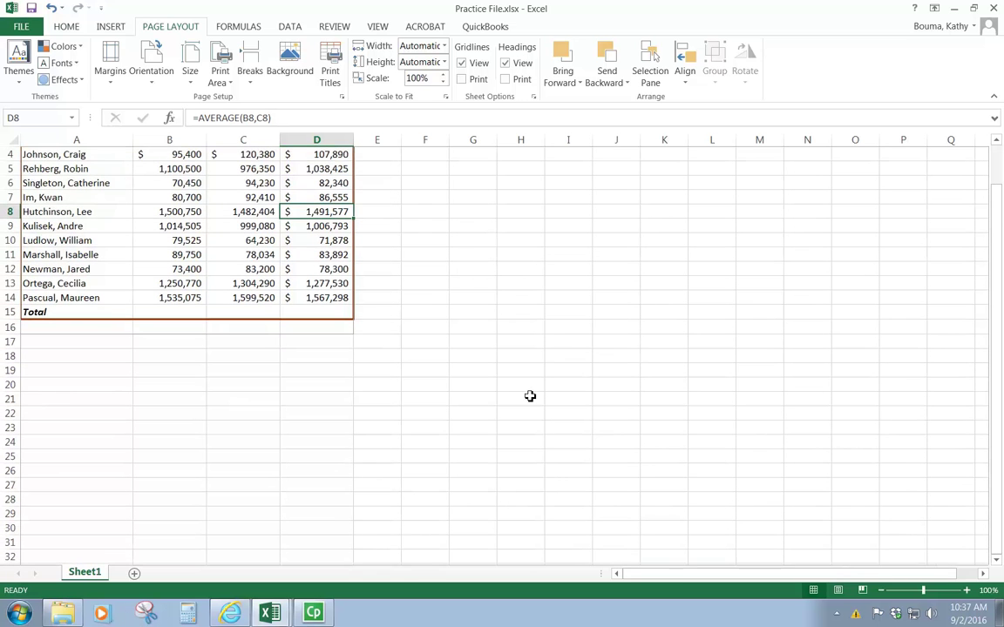
scroll(531, 402, "up", 1)
- Enter January in cell G3 and auto-fill the month series down to cell G17
left_click(472, 271)
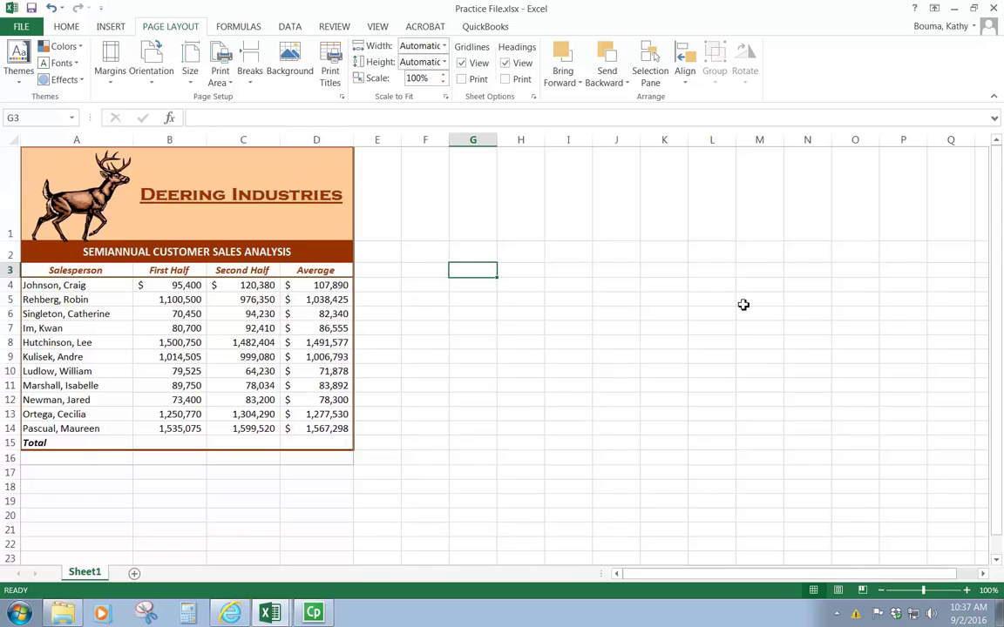
type("M")
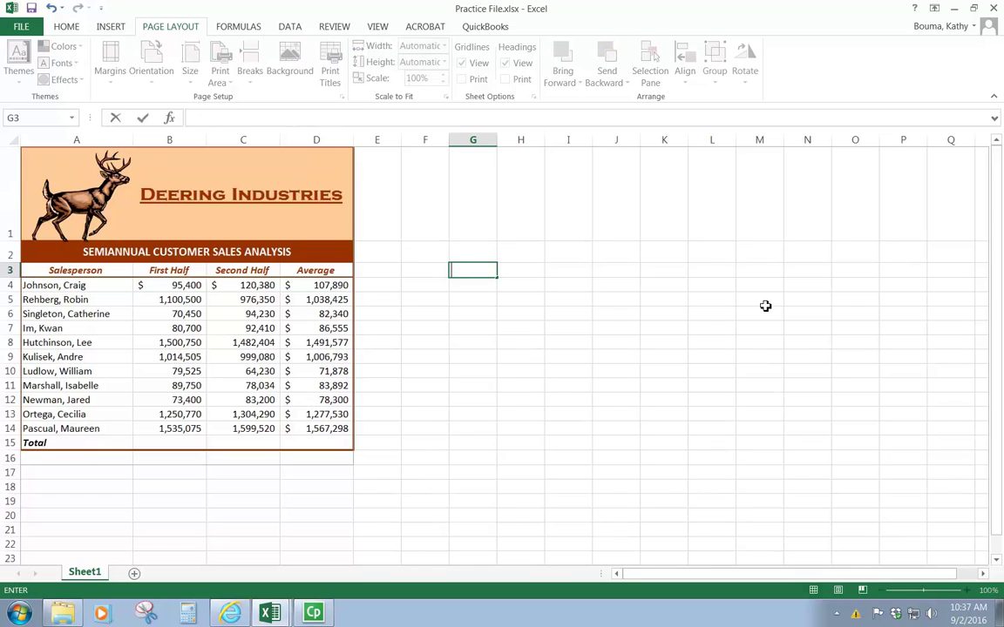
type("anuary")
key("Return")
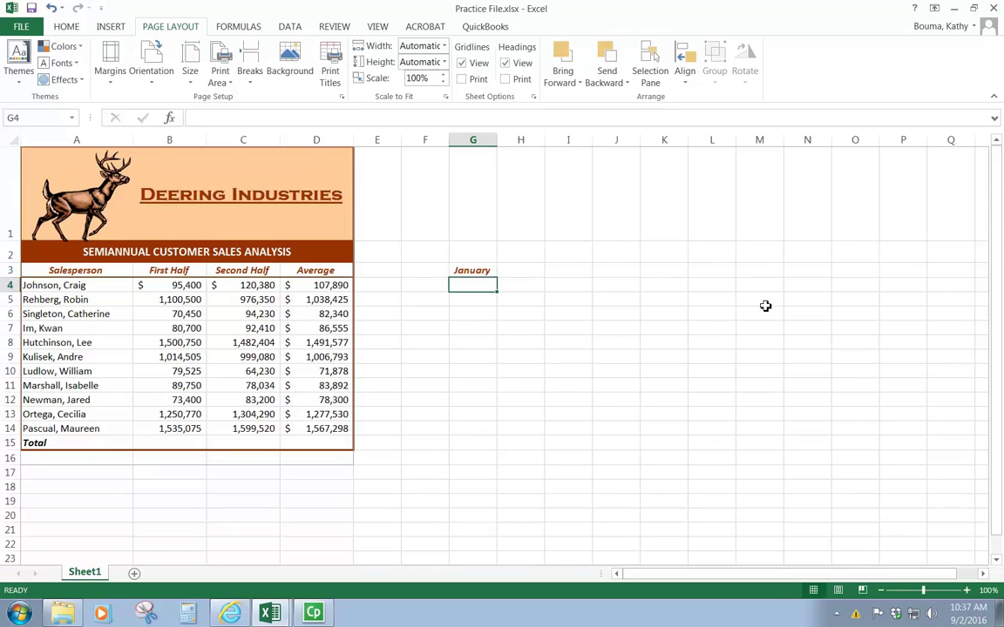
left_click(471, 271)
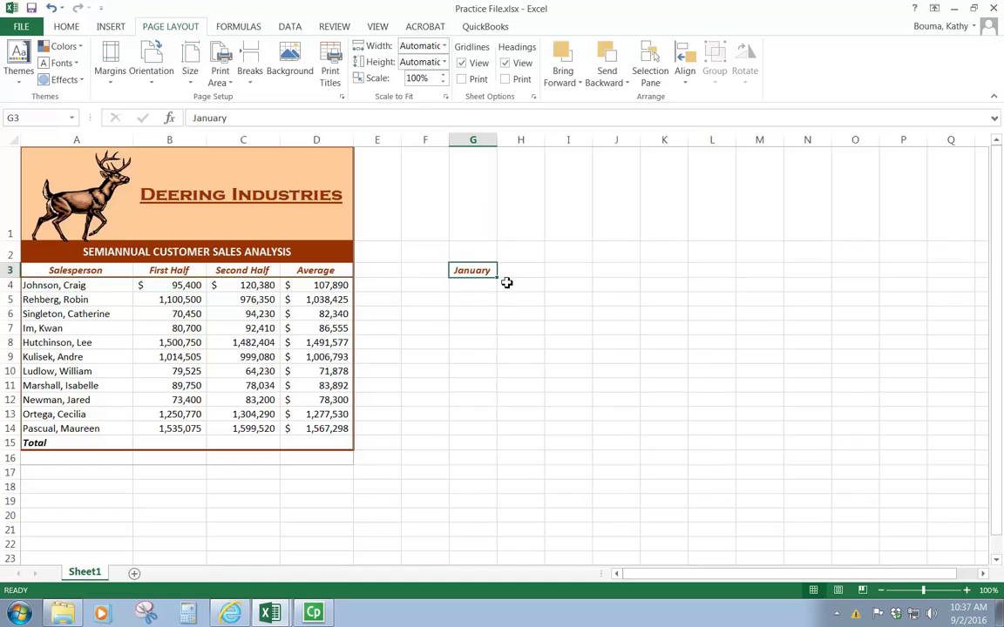
left_click_drag(497, 279, 498, 478)
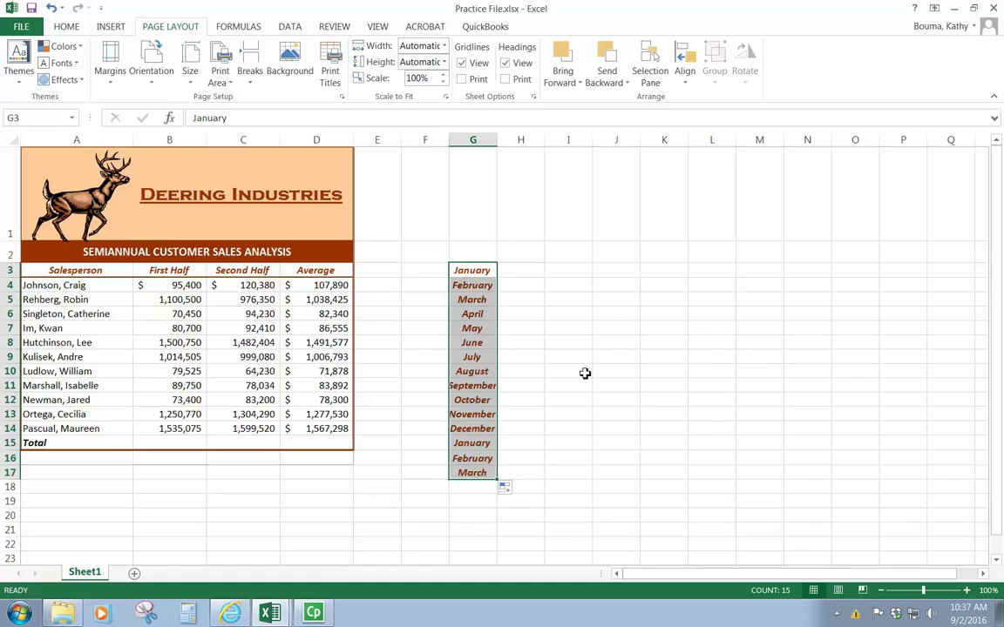
- Enter Jan in cell I3 and auto-fill the abbreviated months down to cell I18
left_click(563, 272)
type("Jan")
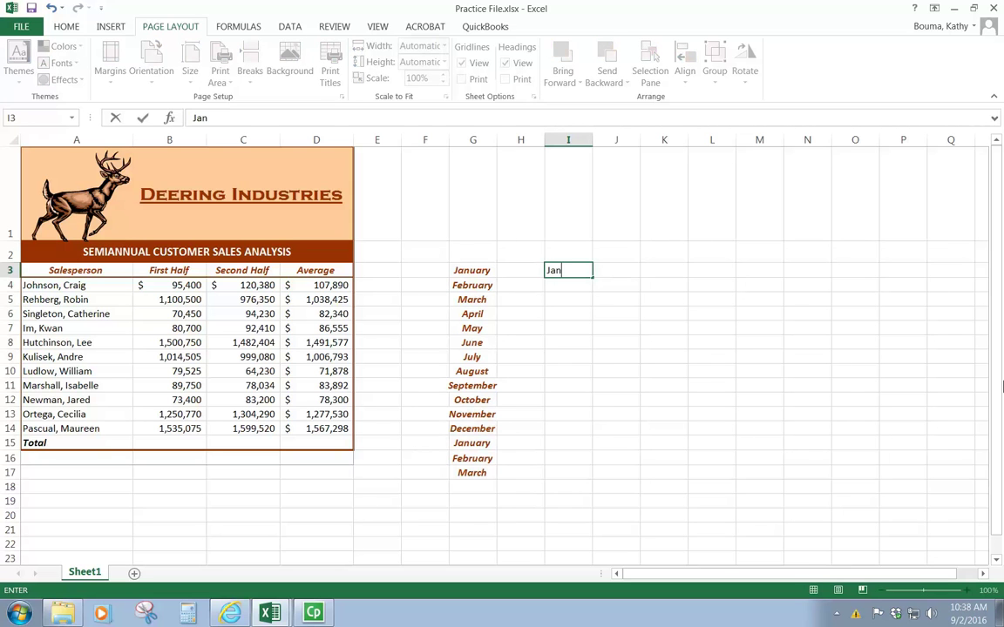
key("ctrl+Return")
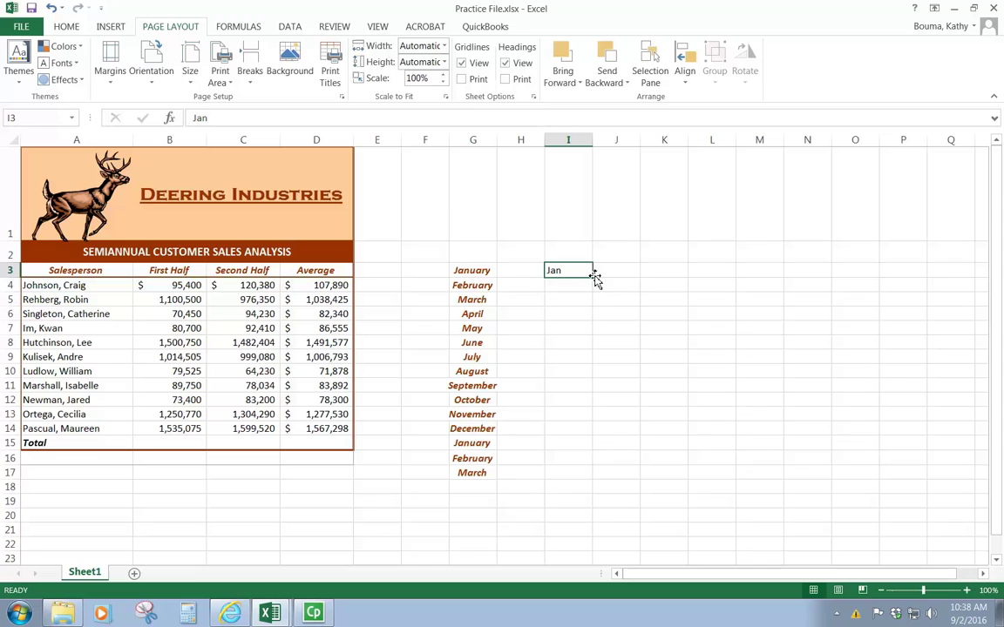
left_click_drag(592, 276, 596, 490)
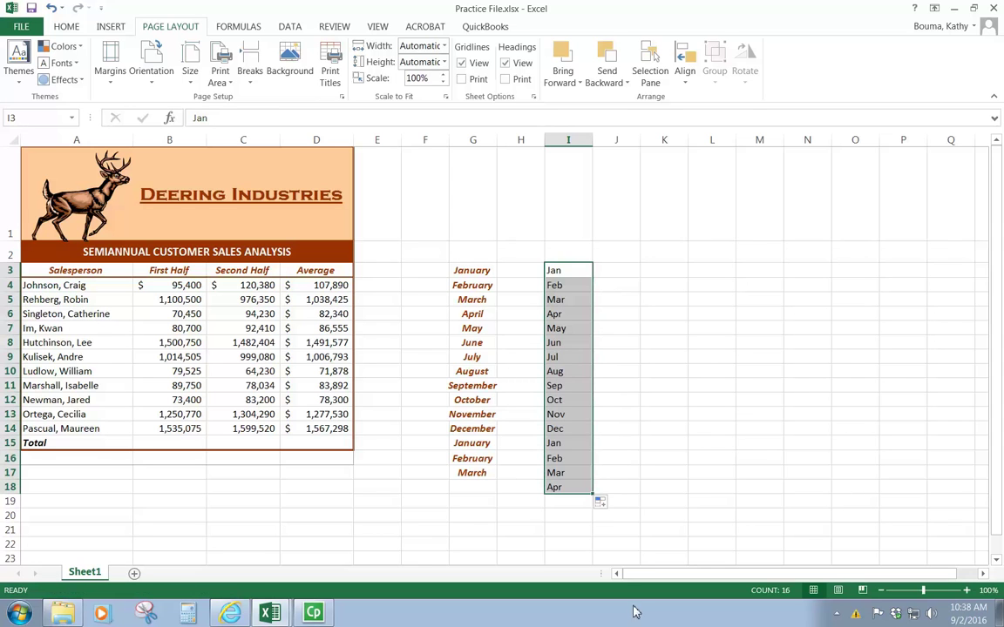
- Enter the date Jan 12 in cell J3 and auto-fill consecutive dates down to cell J19
left_click(616, 278)
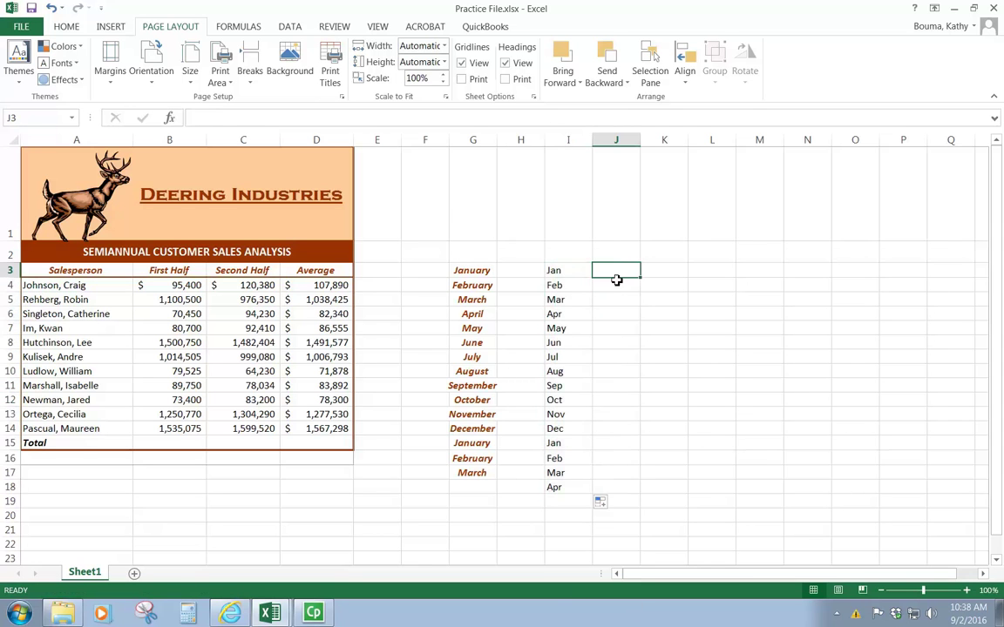
type("J")
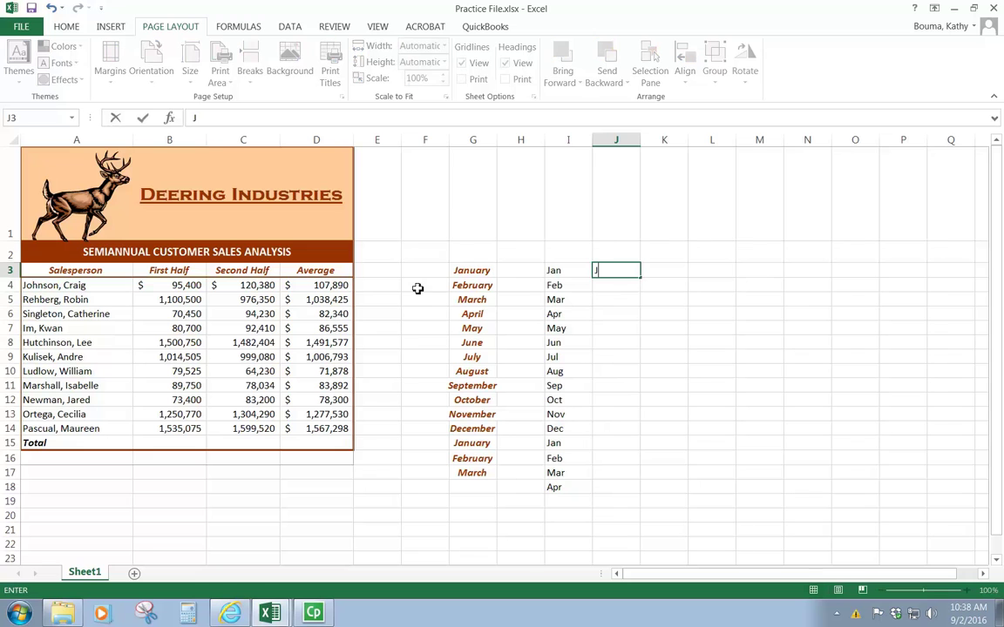
type("an 12")
key("Return")
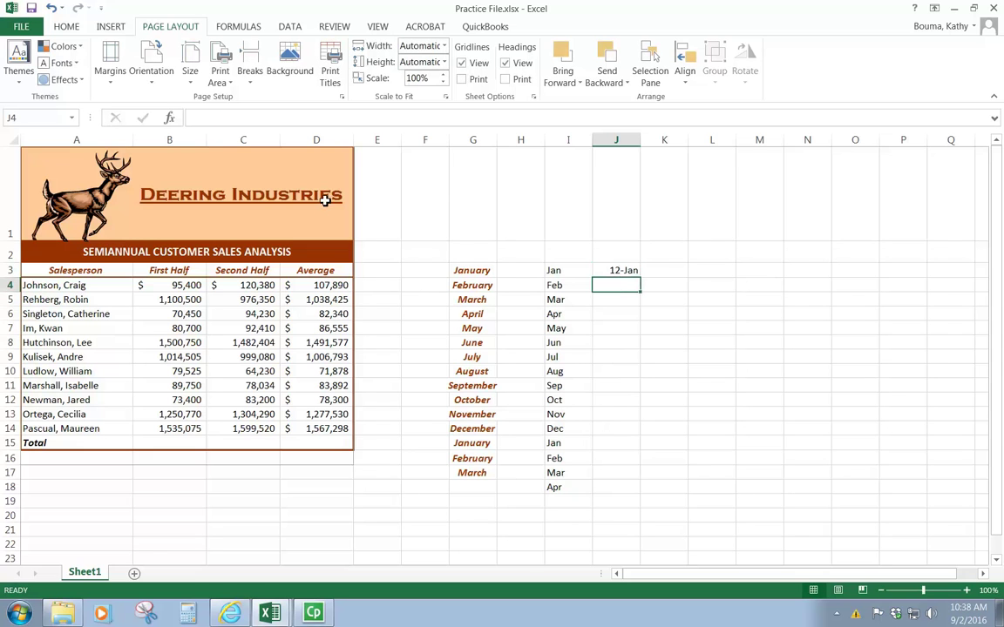
left_click(621, 272)
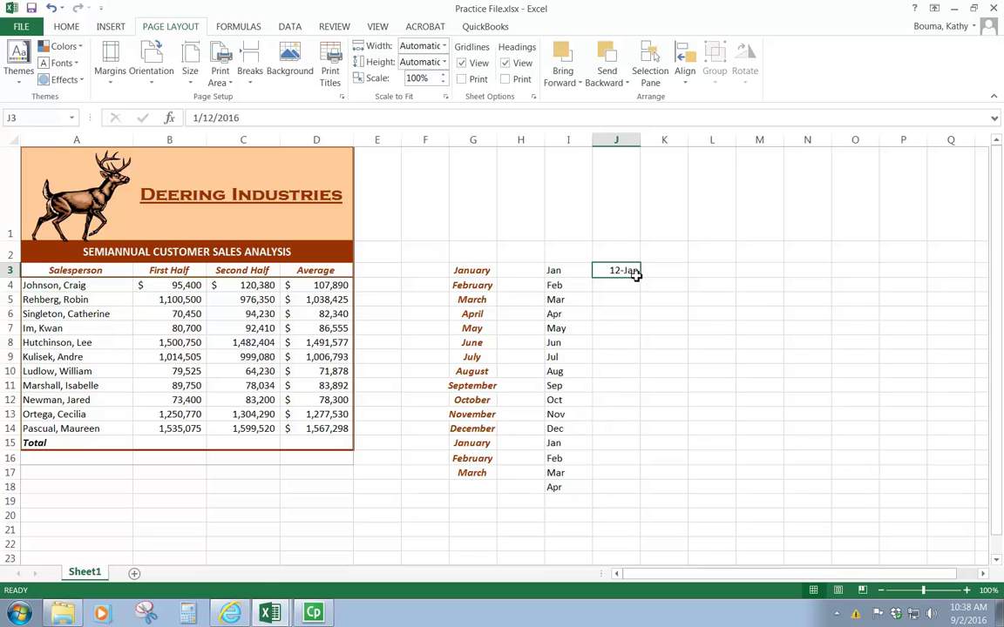
left_click_drag(642, 279, 646, 504)
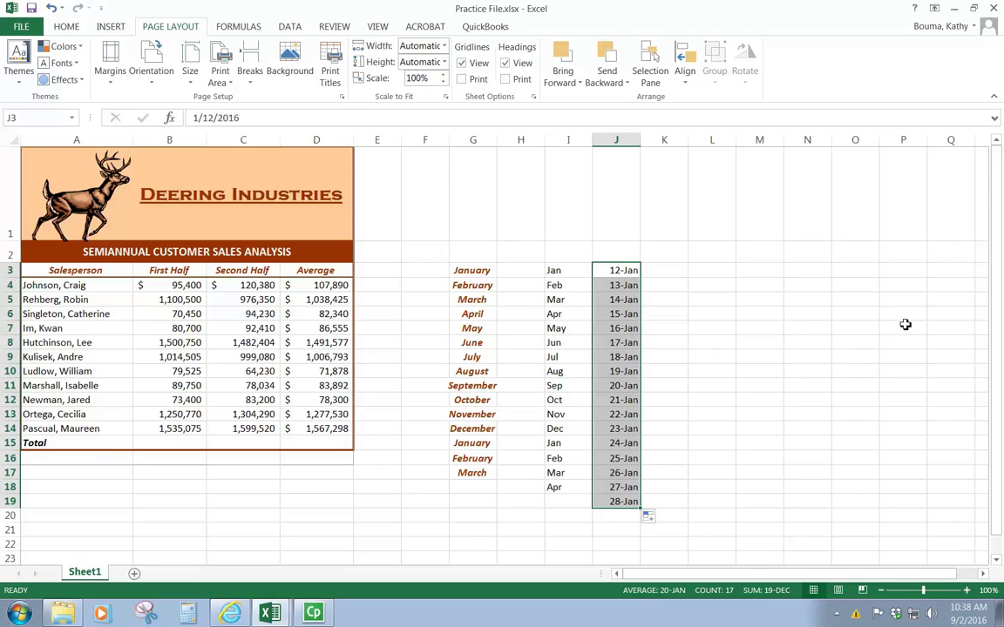
- Enter Monday in cell K3 and auto-fill the weekdays down to cell K19
left_click(676, 275)
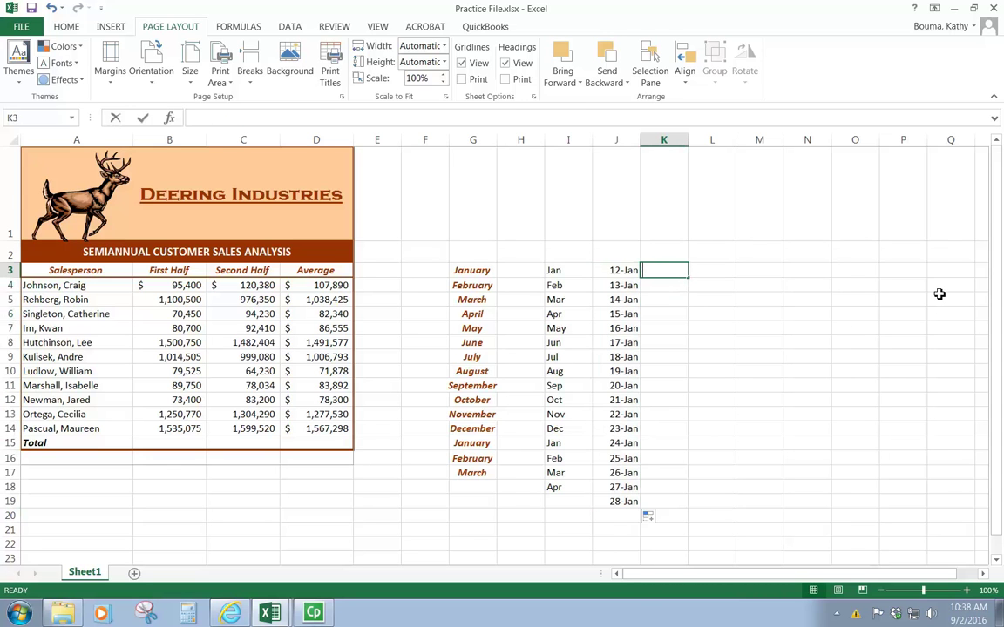
type("Monday")
key("Return")
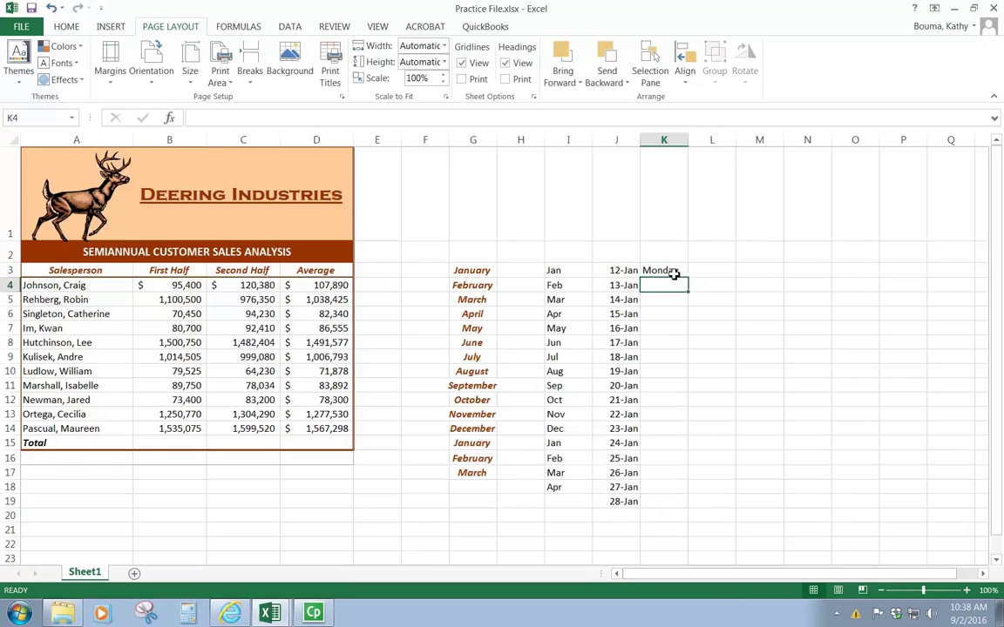
left_click(676, 273)
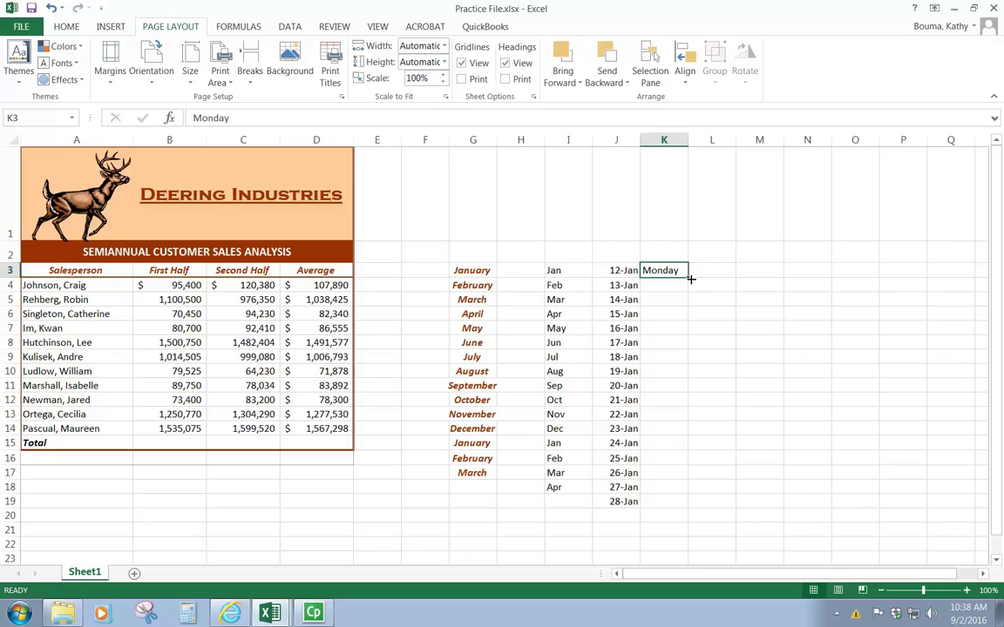
left_click_drag(690, 278, 708, 505)
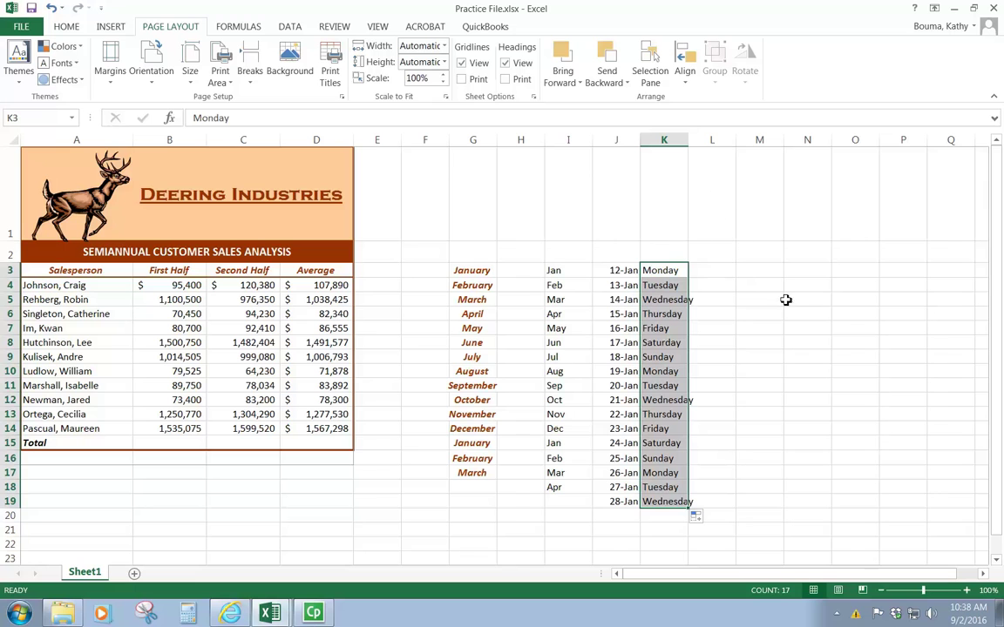
- Enter Product 1 in cell M3 and auto-fill the numbered products down to cell M17
left_click(756, 268)
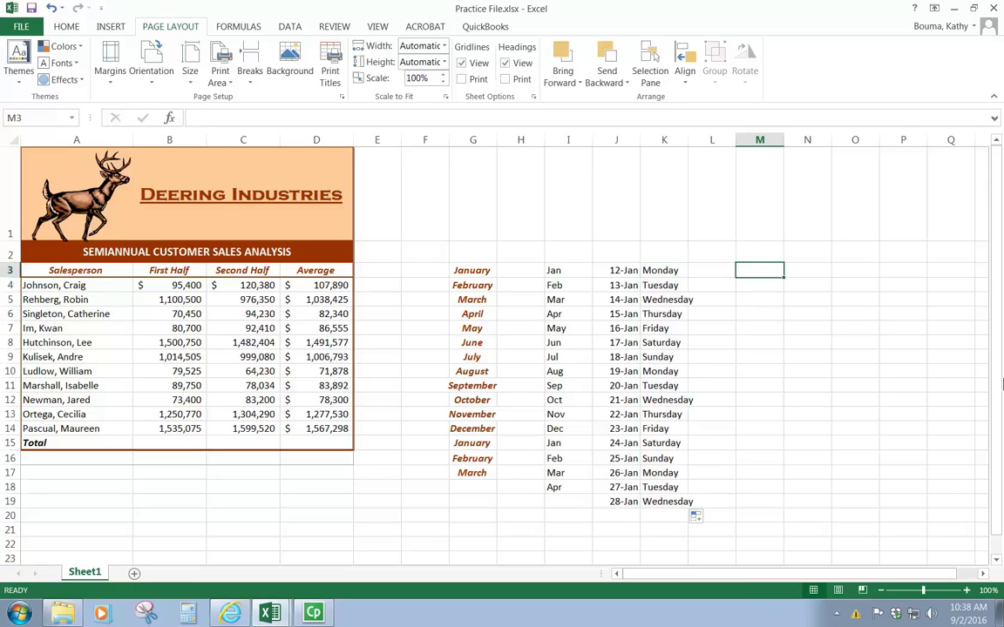
type("Product 1")
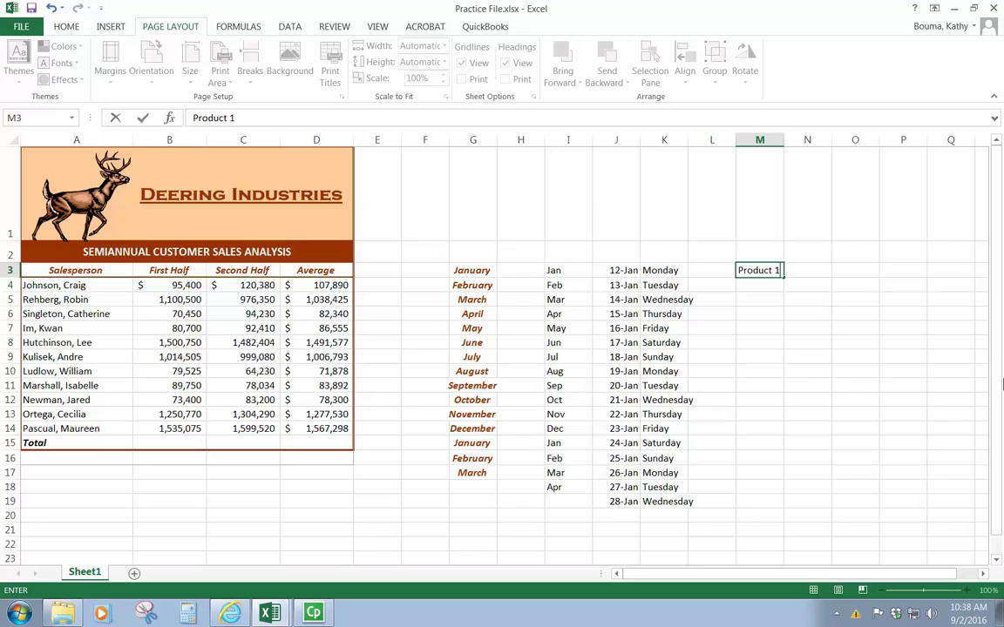
key("Return")
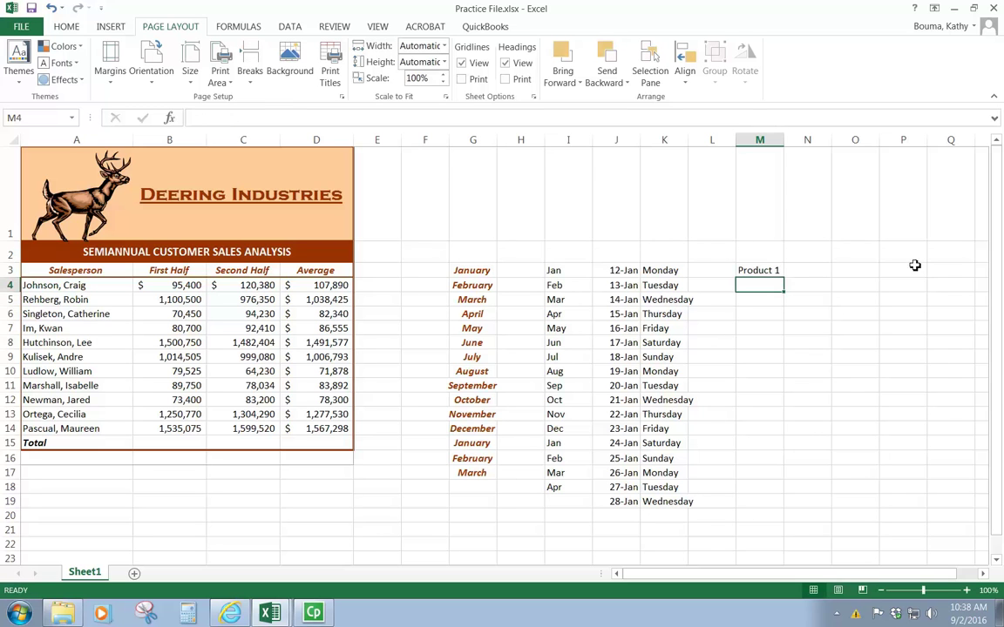
left_click(754, 270)
left_click_drag(782, 277, 781, 479)
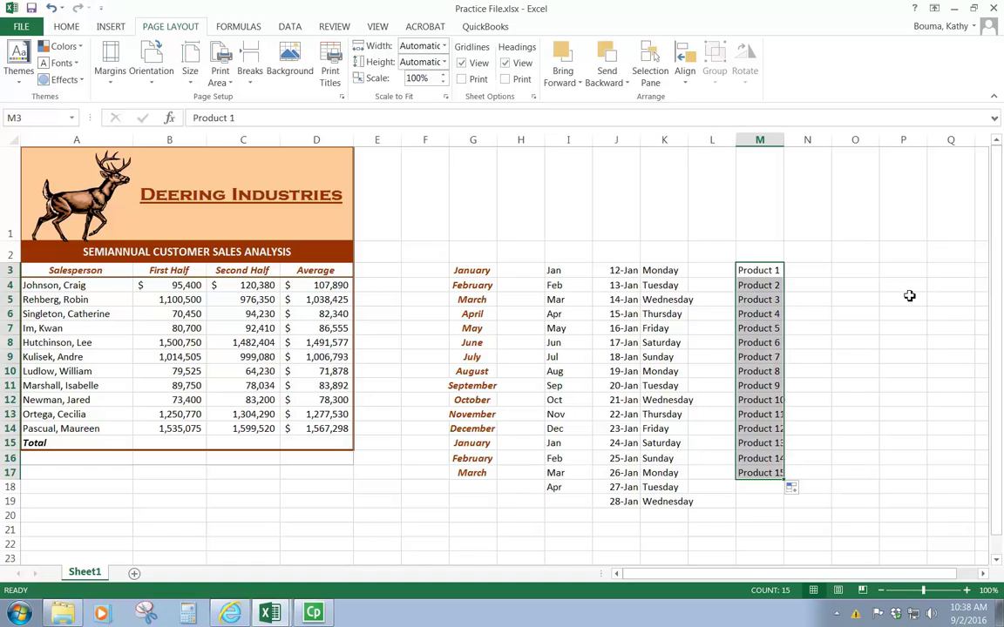
- Enter Quarter 1 in cell O3 and auto-fill the quarter labels down to cell O17
left_click(842, 275)
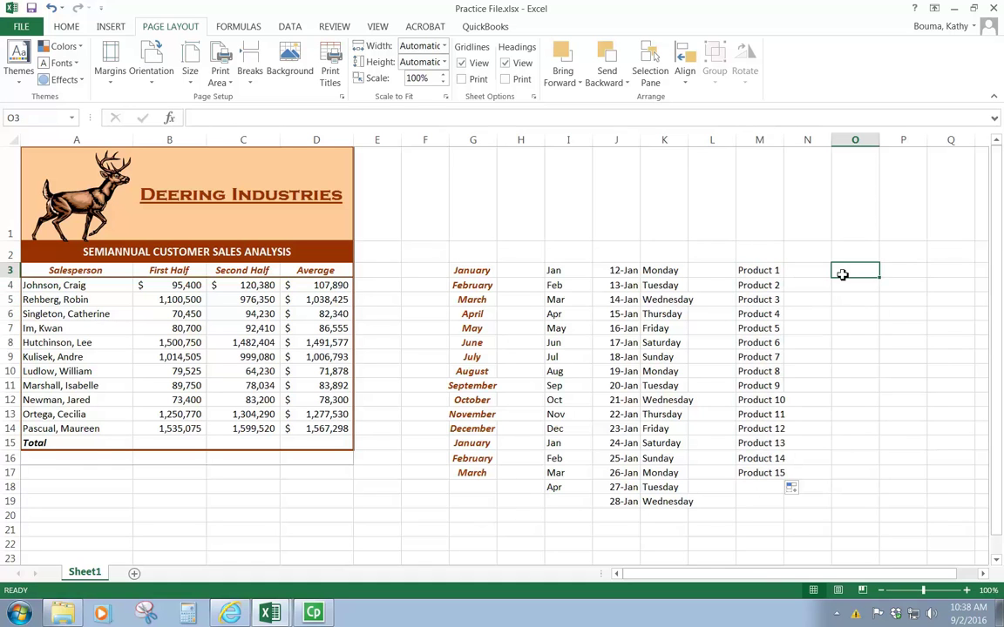
type("Q")
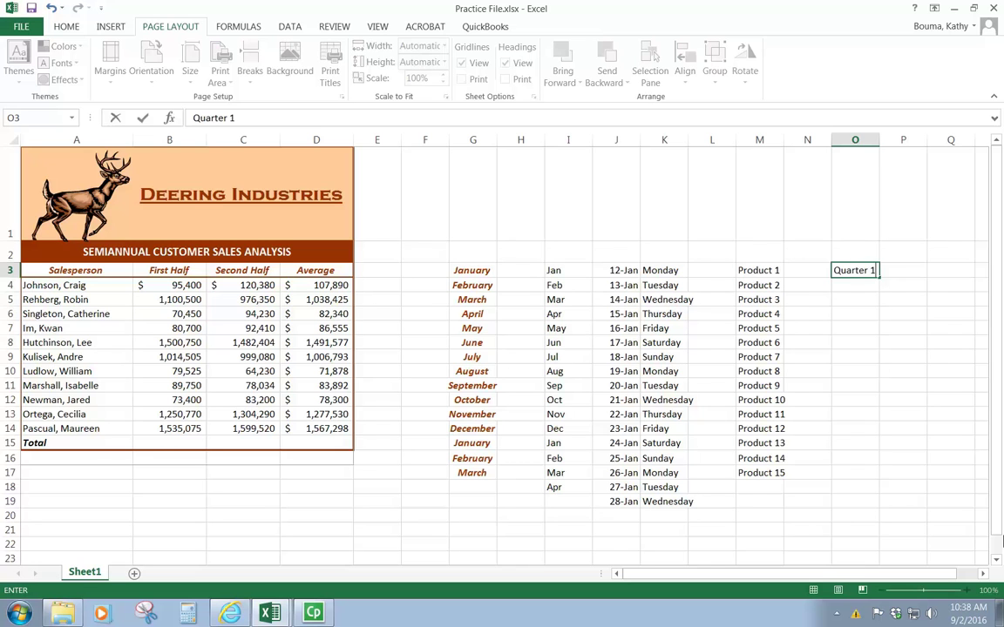
type("uarter 1")
key("ctrl+Return")
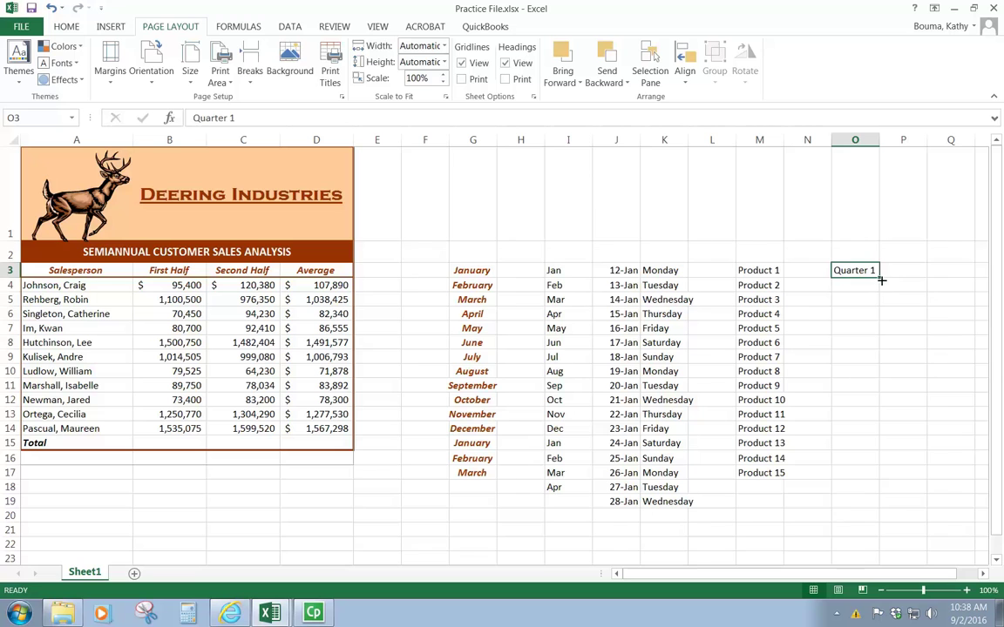
left_click_drag(882, 281, 887, 477)
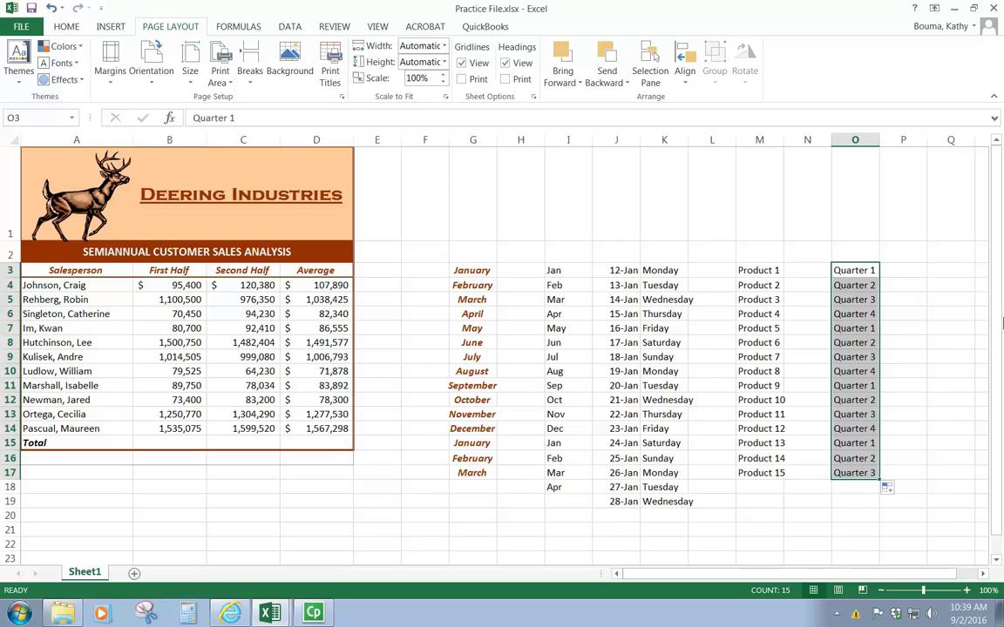
- Enter Quarter 2 in P3 and Quarter 4 in P4, and auto-fill that alternating pattern down to cell P17
left_click(917, 273)
type("Quarter")
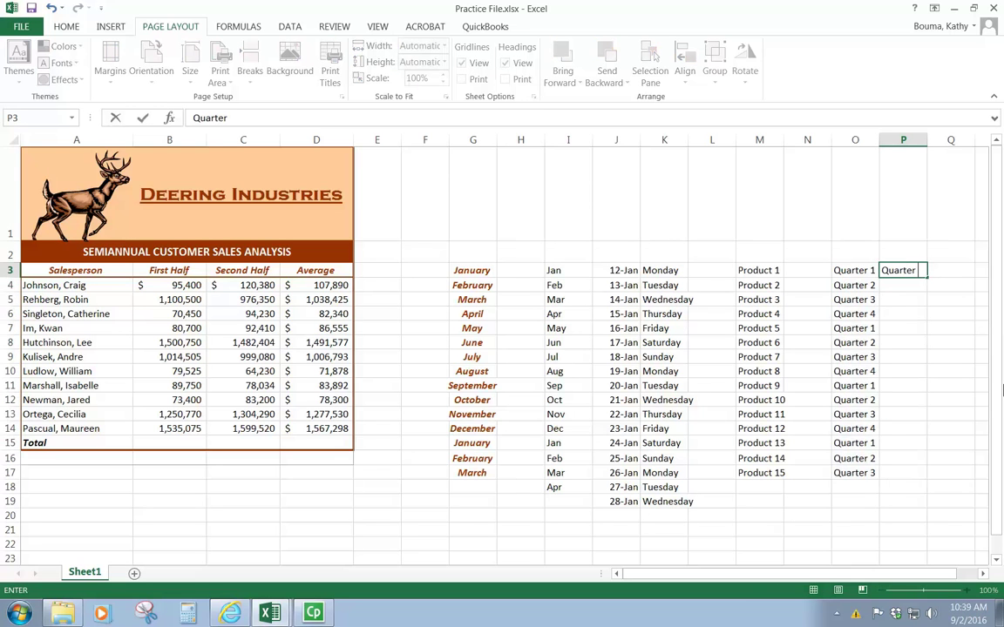
type(" 2")
key("Return")
type("Q")
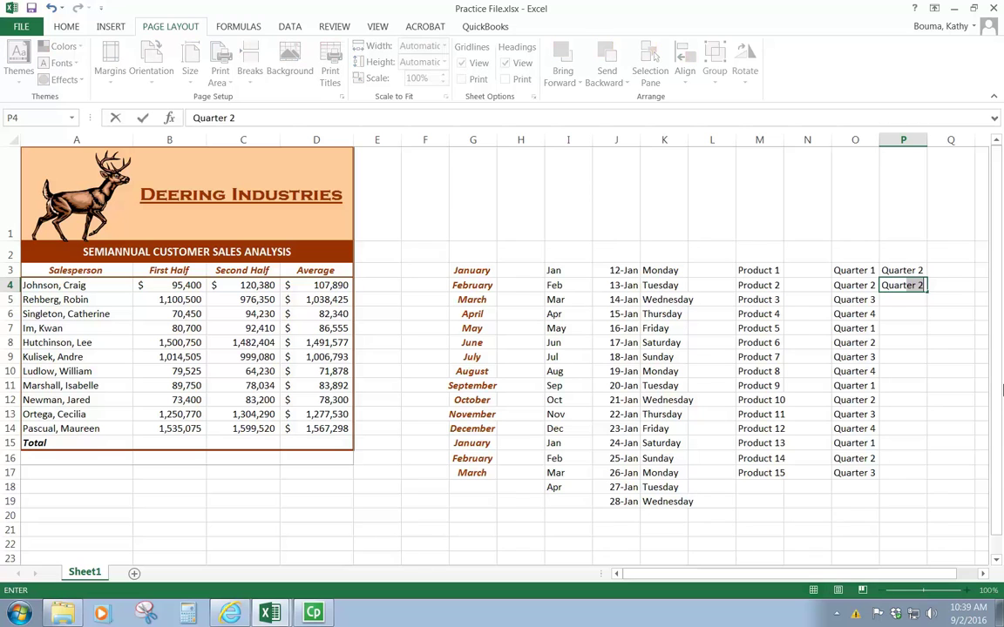
type("uarter 4")
key("Return")
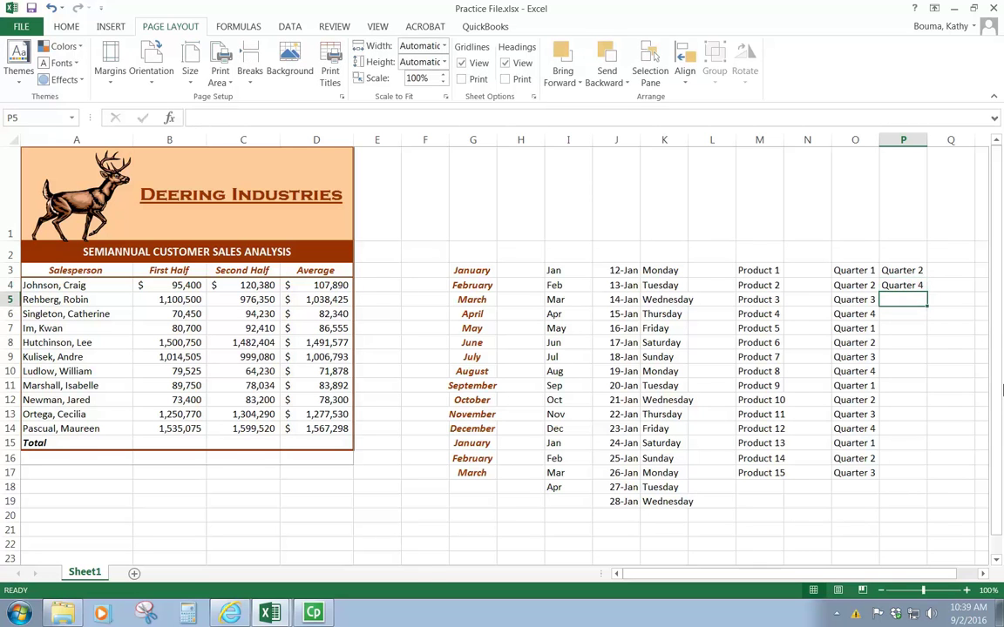
left_click_drag(899, 277, 927, 479)
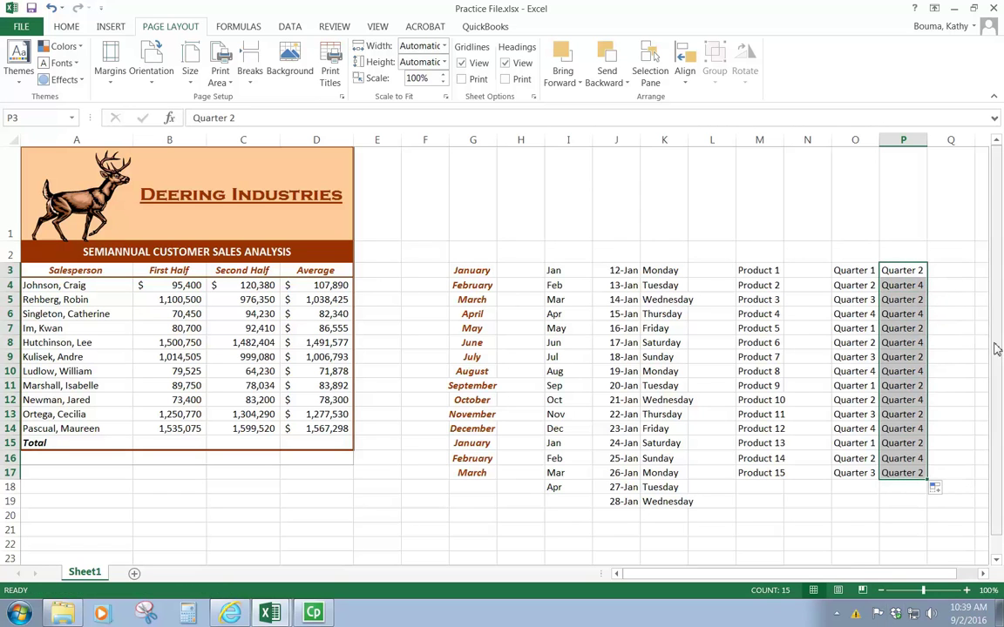
left_click(820, 199)
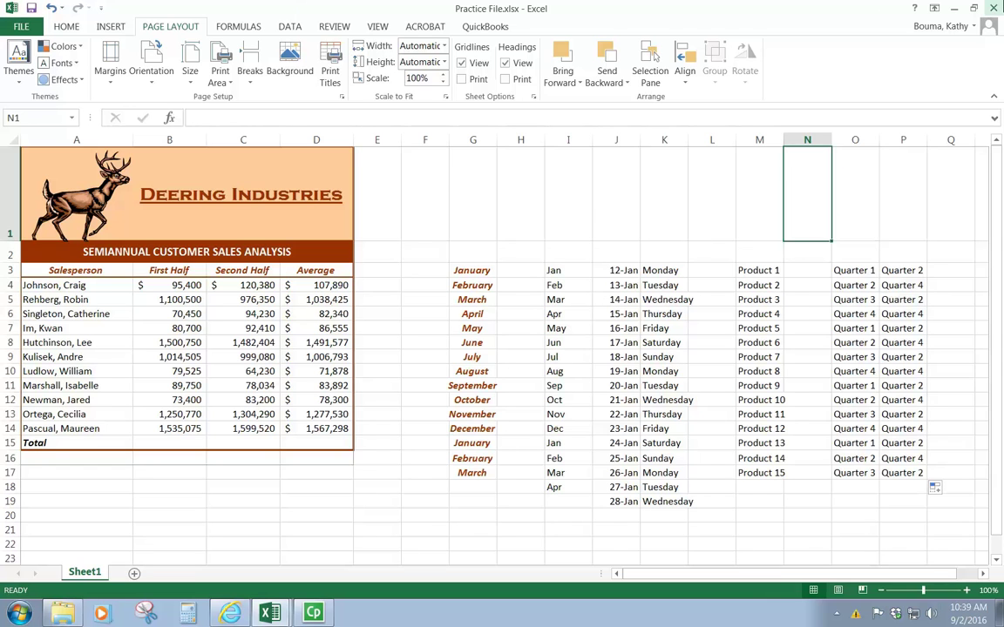
- Total the First Half sales in cell B15 and the Second Half sales in cell C15 with AutoSum
left_click(169, 443)
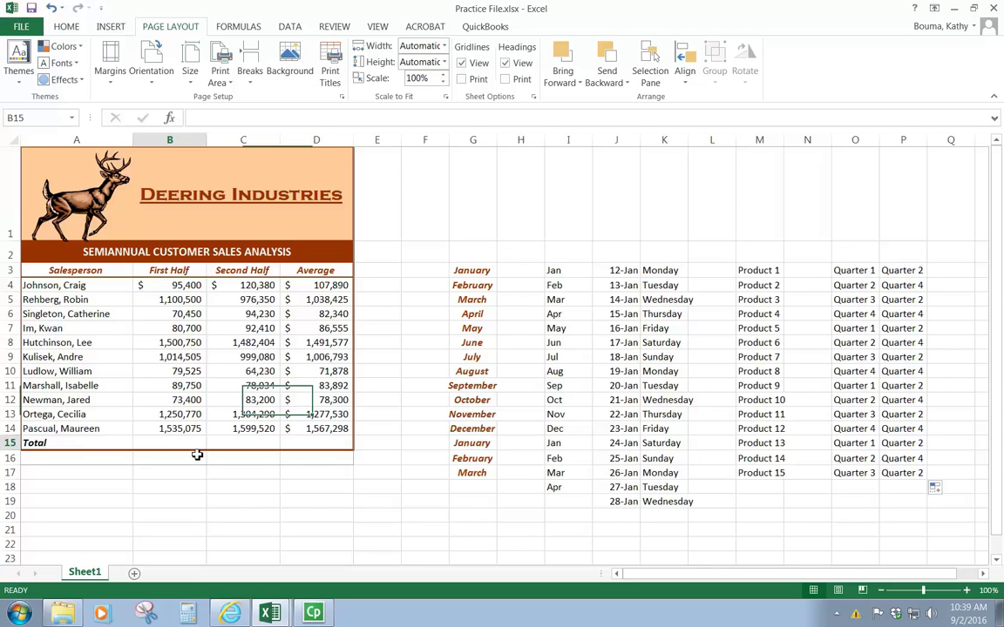
left_click(66, 27)
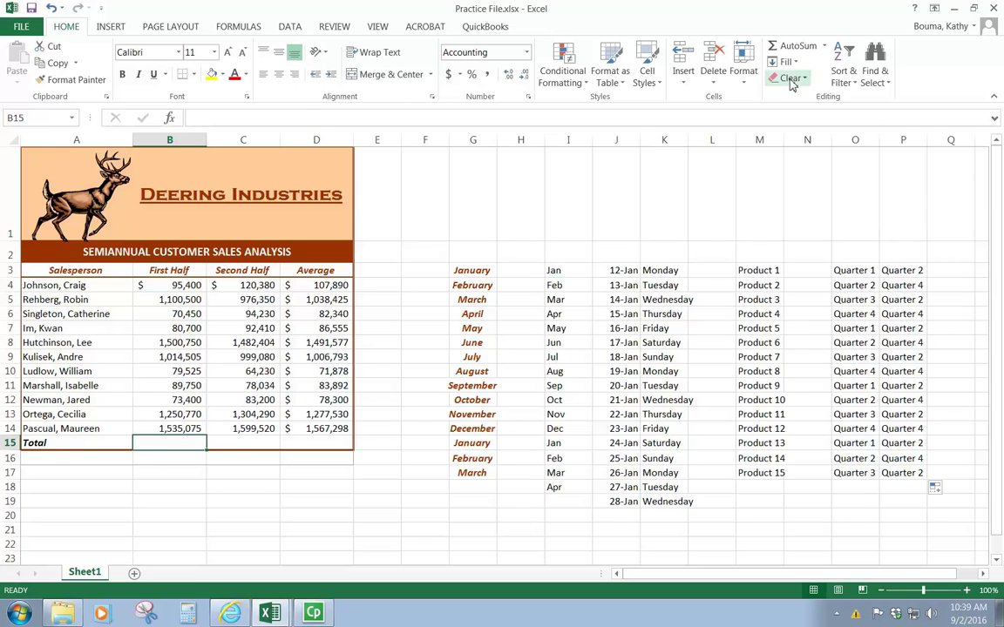
left_click(793, 49)
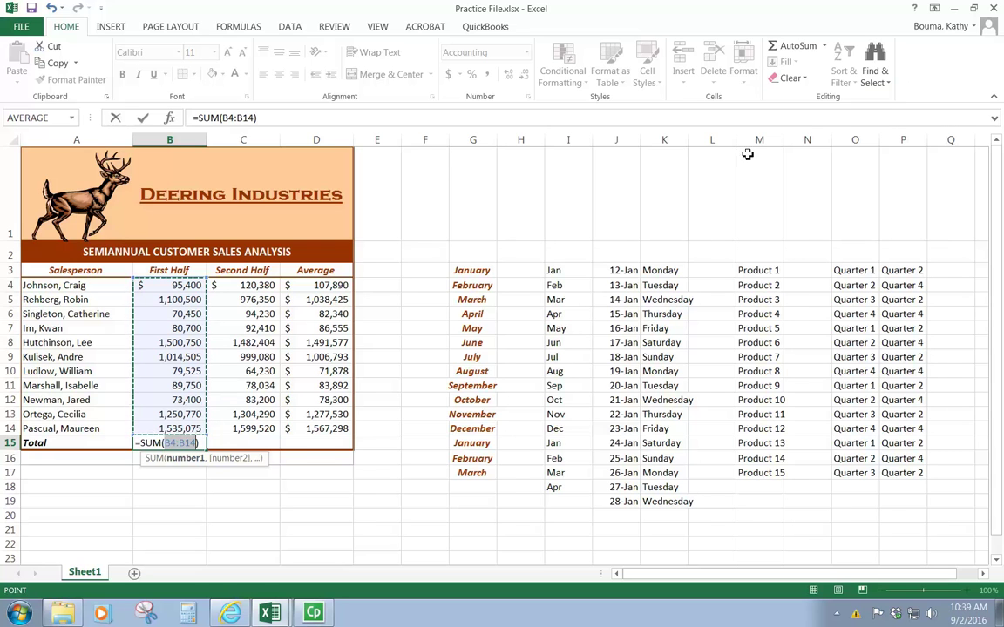
left_click(795, 48)
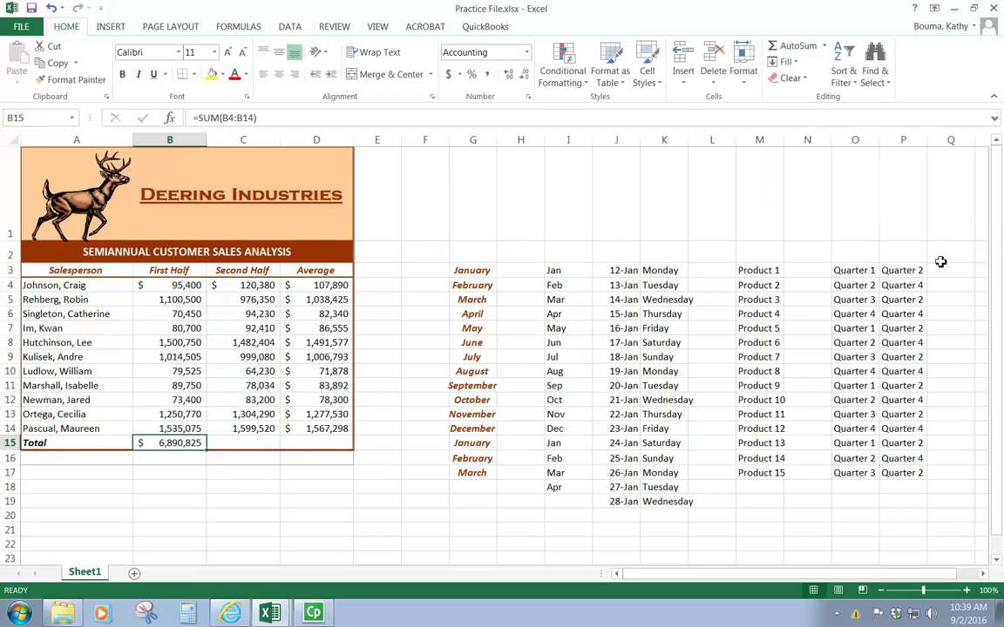
left_click(246, 442)
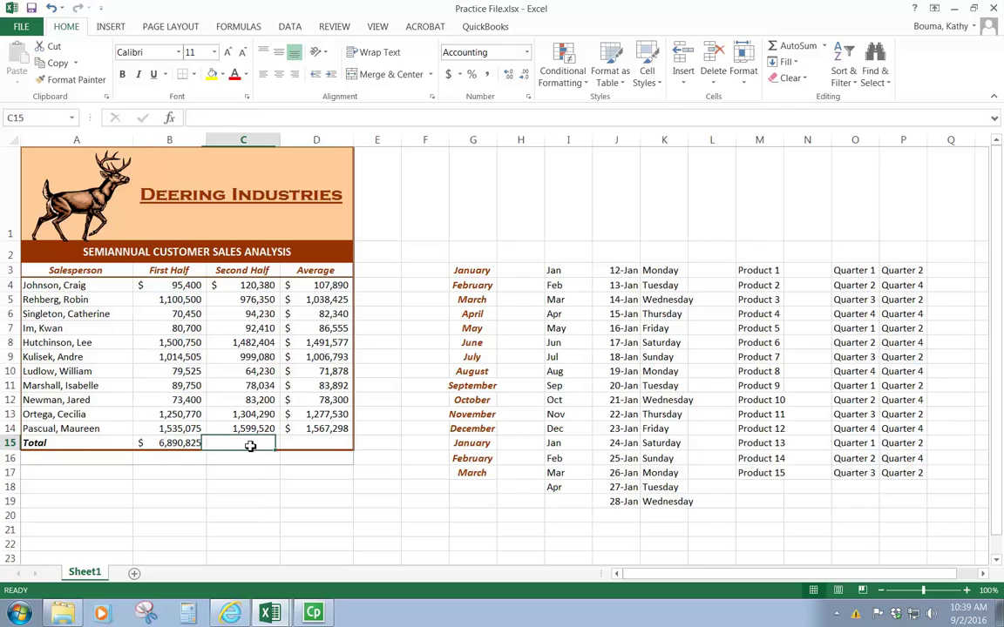
left_click(795, 48)
left_click(795, 48)
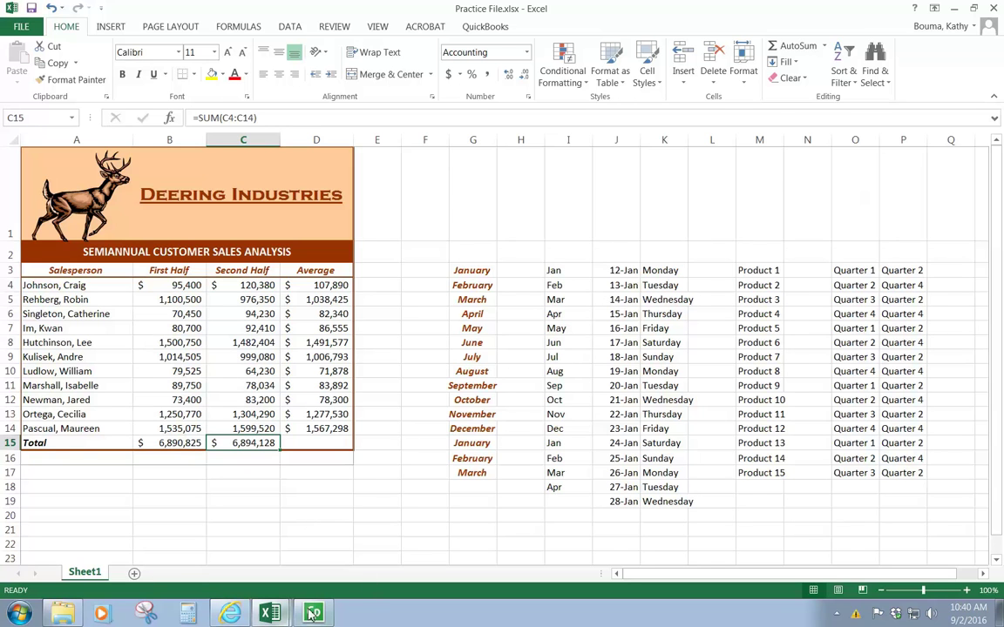
left_click(311, 529)
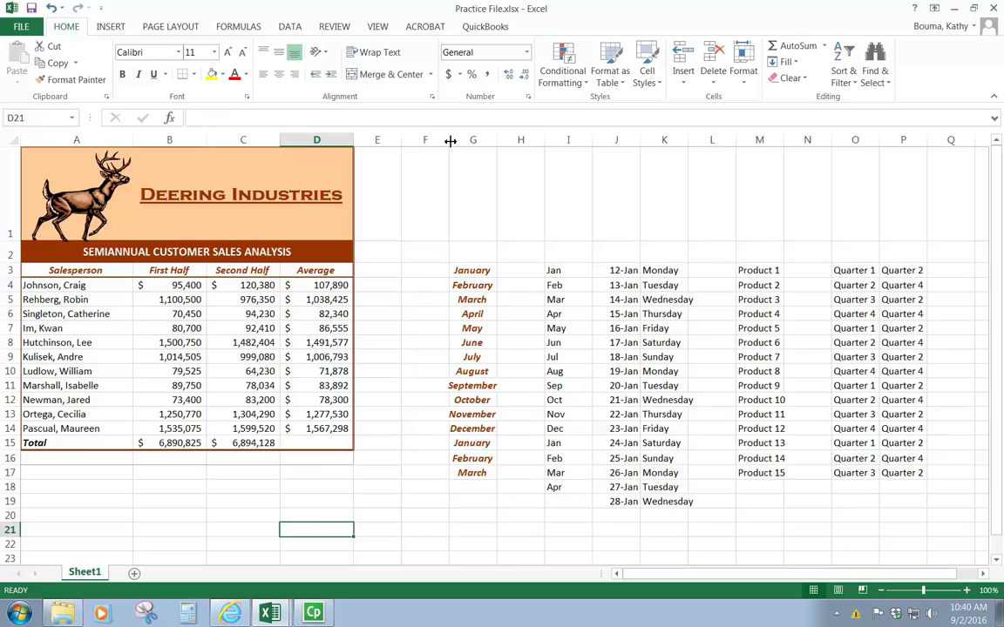
- Widen columns F, G, H, J and K, and increase the heights of rows 16 and 18
left_click_drag(450, 140, 584, 141)
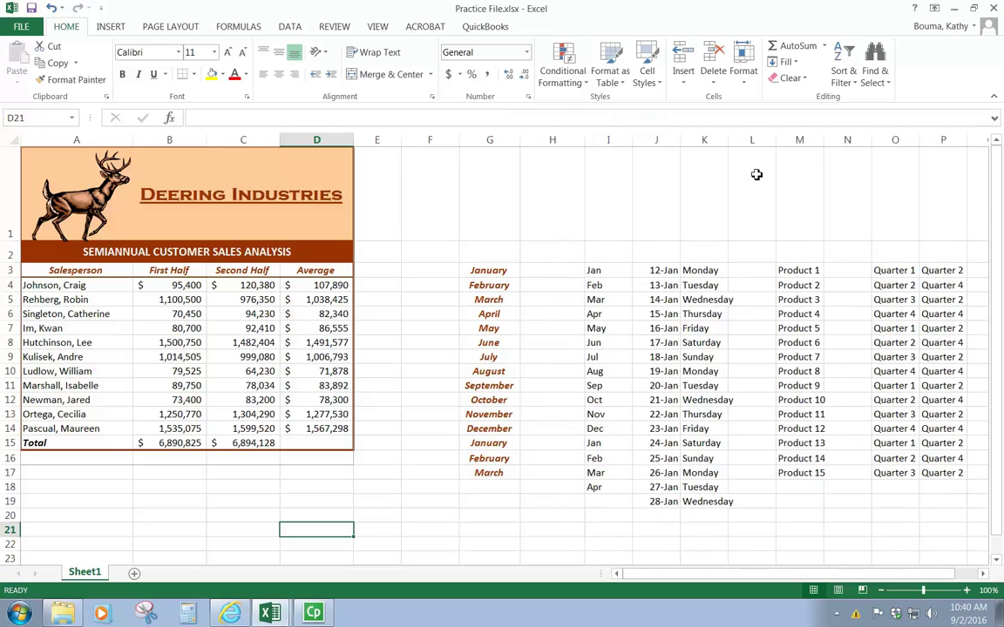
left_click_drag(678, 137, 753, 141)
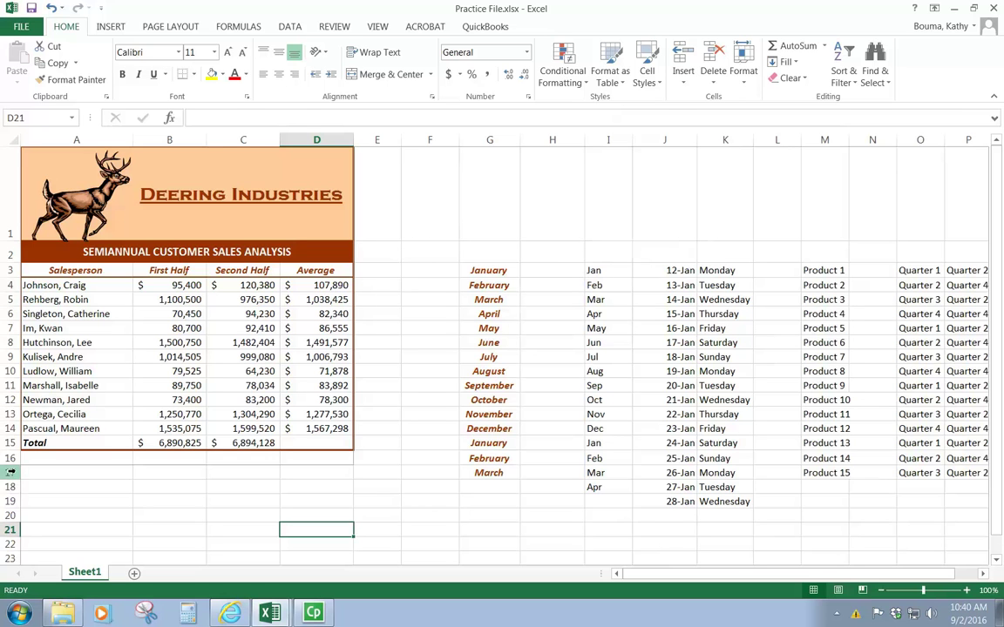
left_click_drag(11, 472, 10, 535)
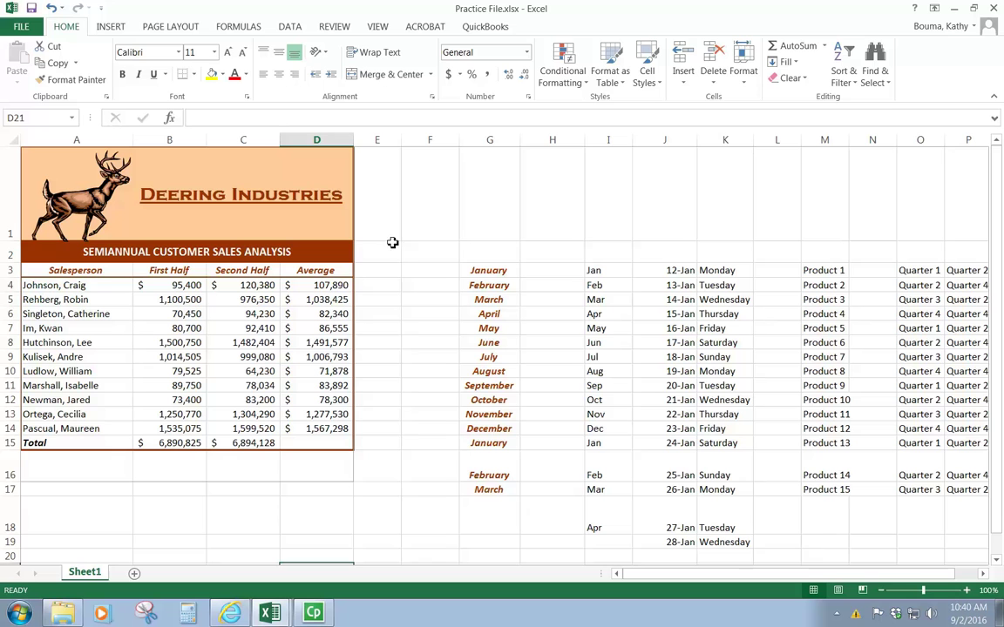
- Enter the numbers 98, 256 and 2314568 in cells F2, F3 and F4
left_click(431, 251)
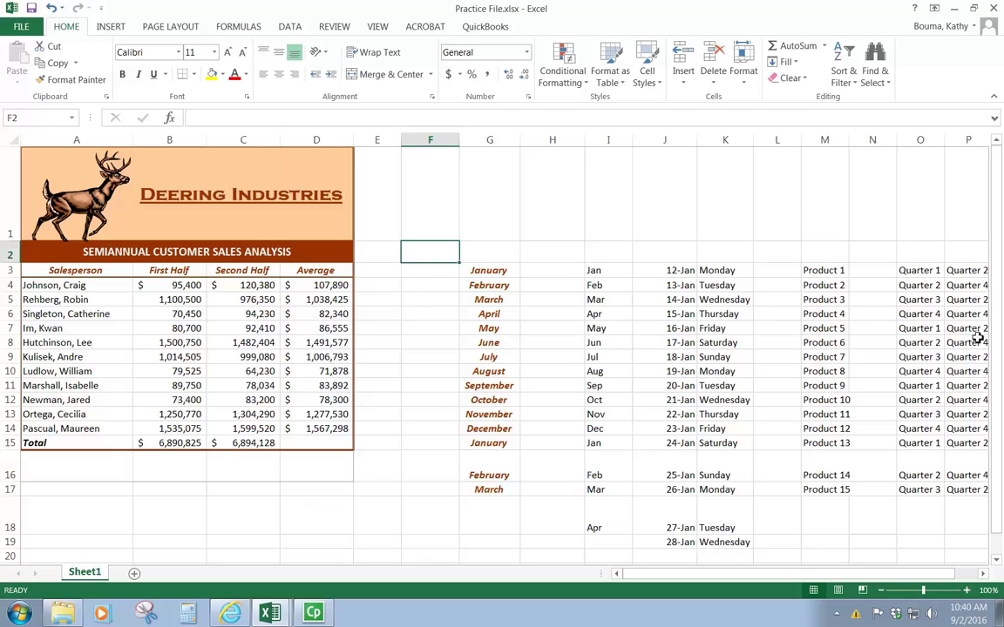
type("98")
key("Return")
type("256")
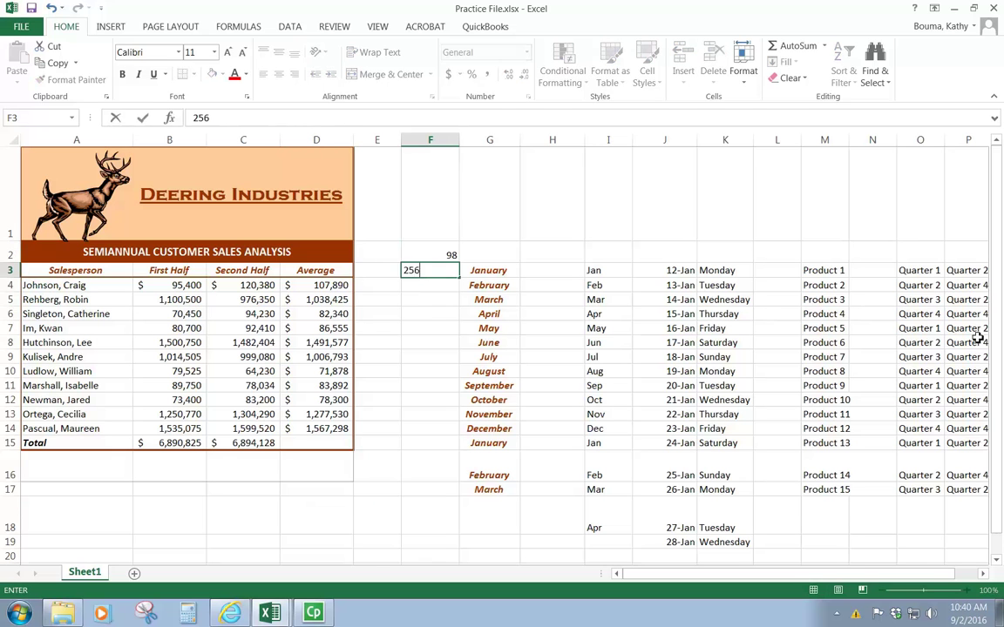
key("Return")
type("2314")
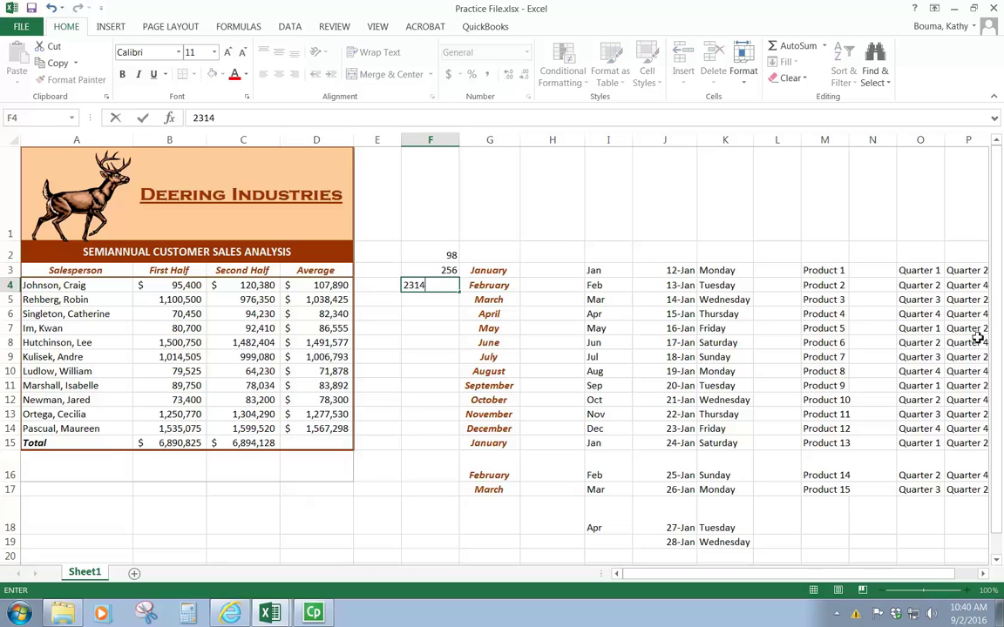
type("568")
key("Return")
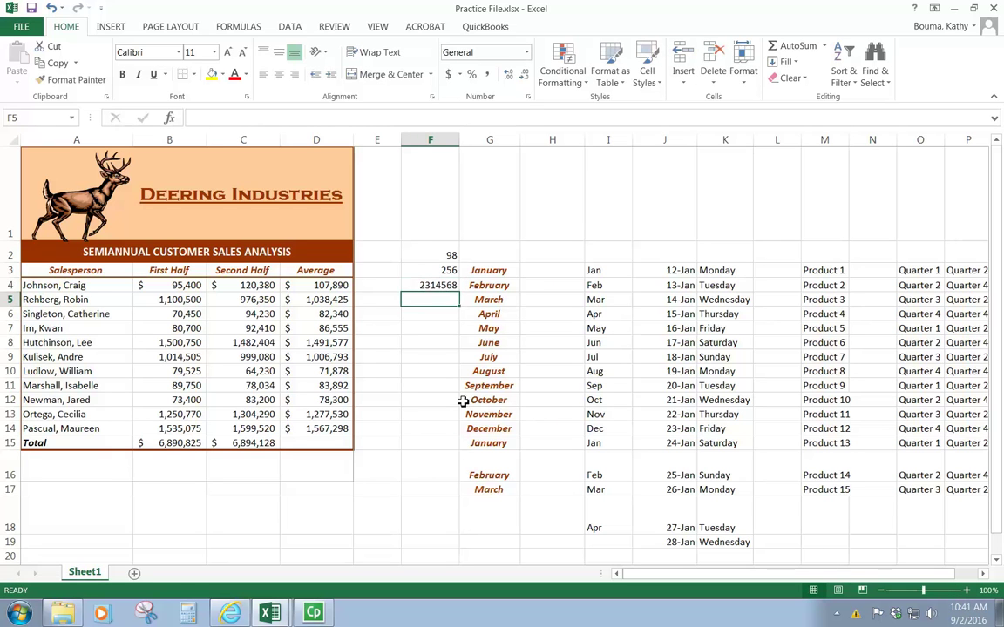
left_click(429, 386)
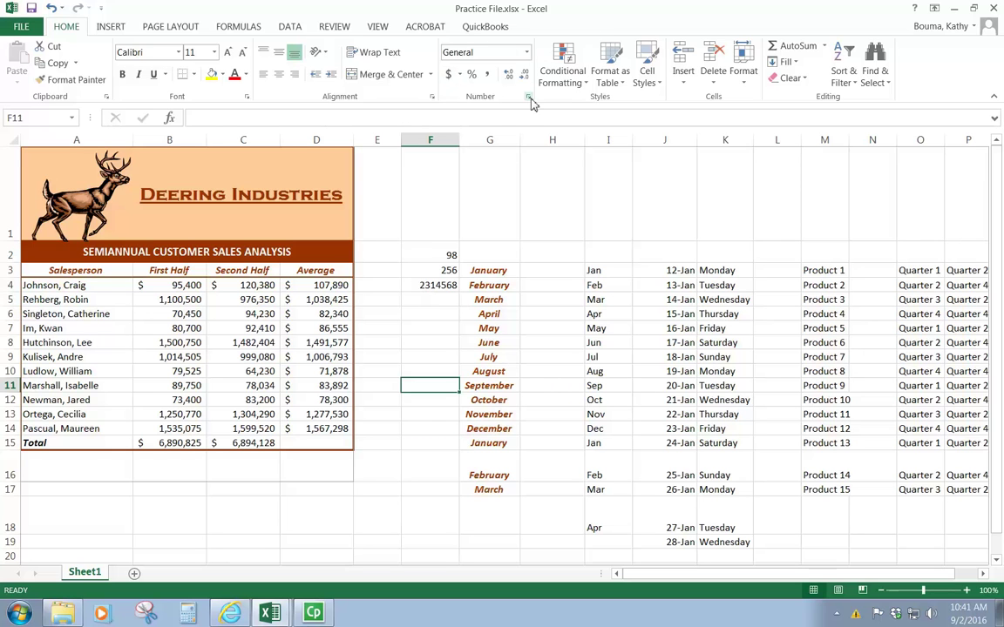
- Apply the dollar accounting format to cell F2 and the percent style to cell F3
left_click(436, 254)
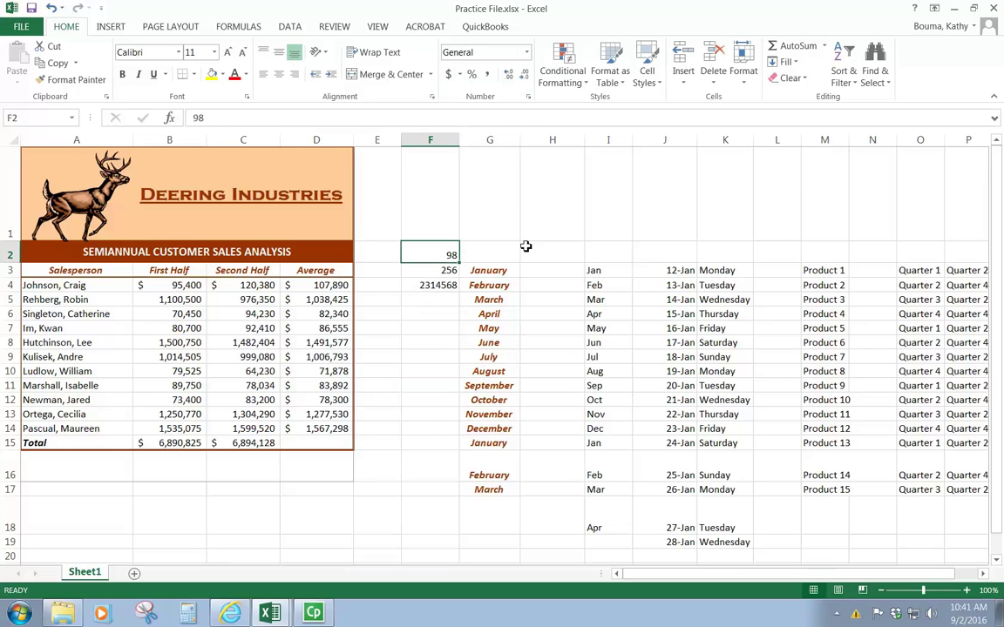
left_click(449, 77)
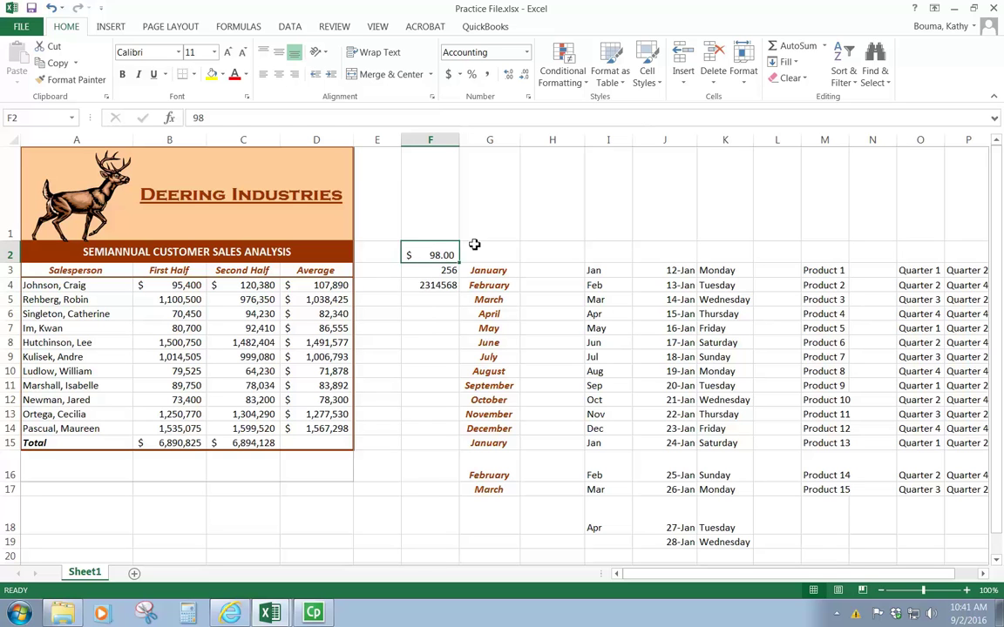
left_click(417, 271)
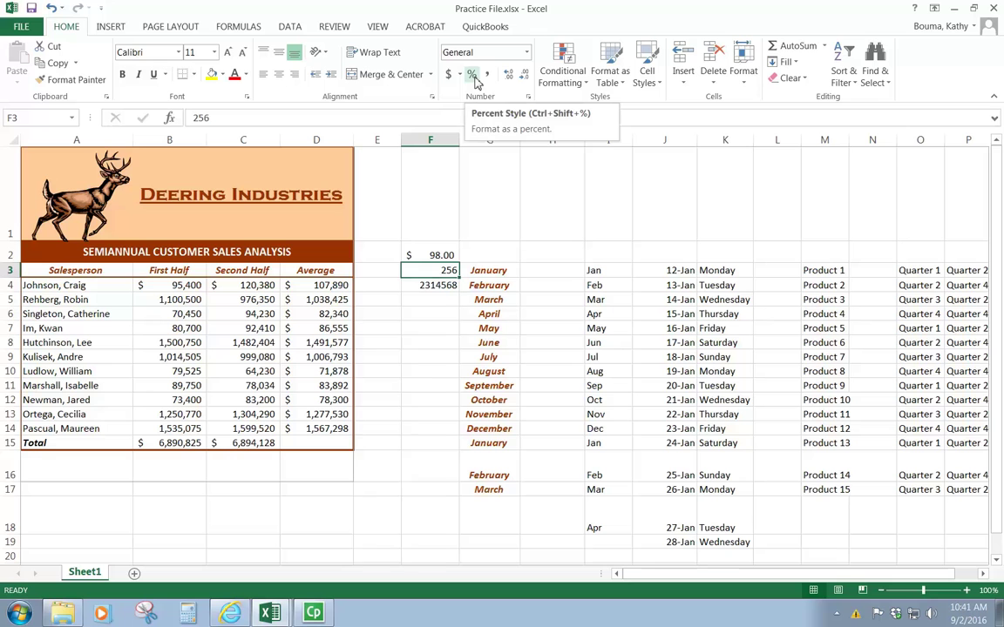
left_click(475, 77)
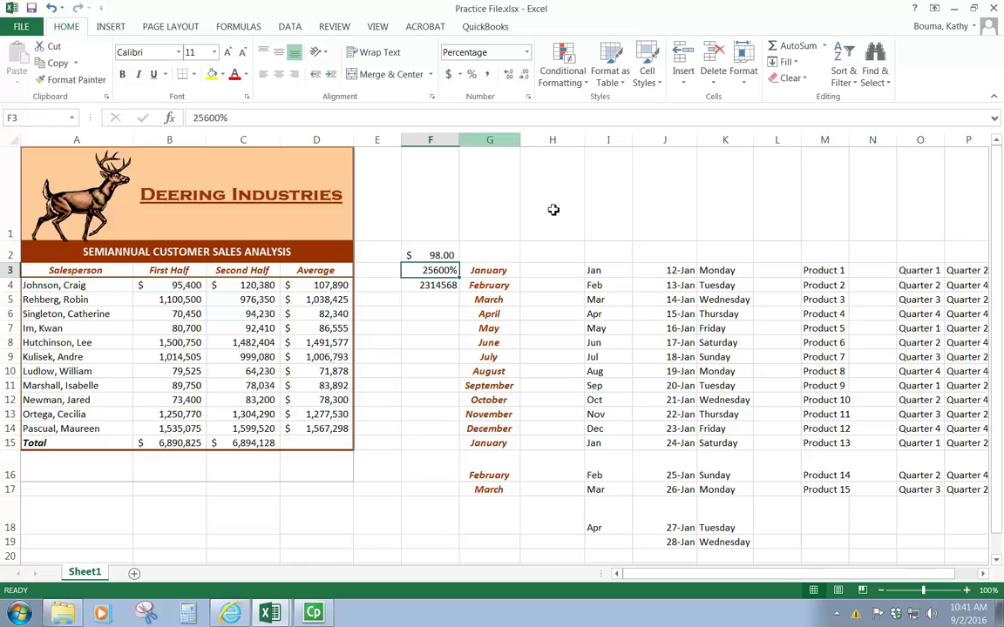
- Apply the comma style to cell F4 and auto-fit the width of column F to its contents
left_click(445, 286)
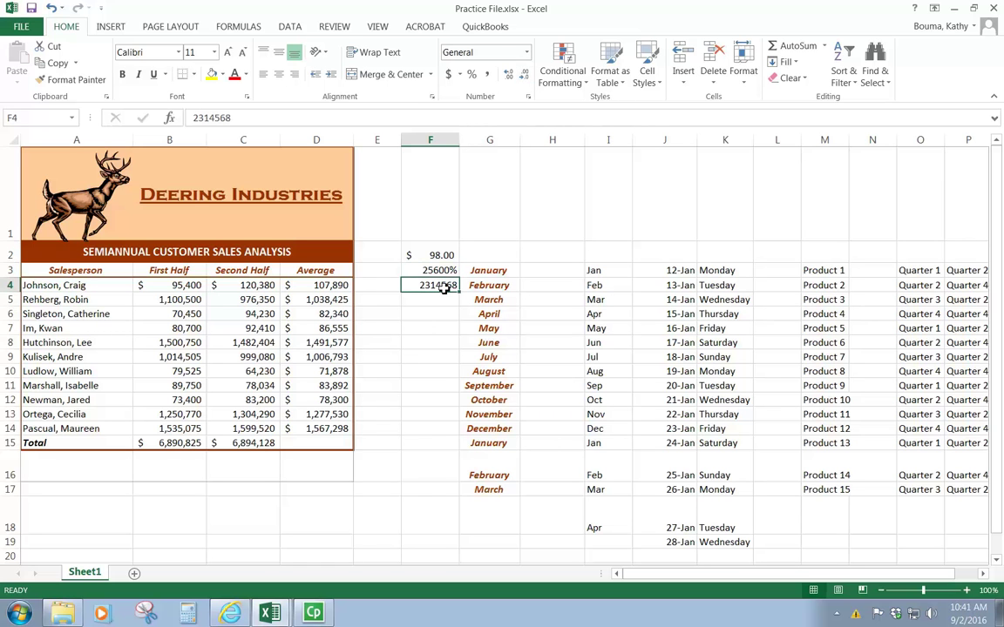
left_click(488, 75)
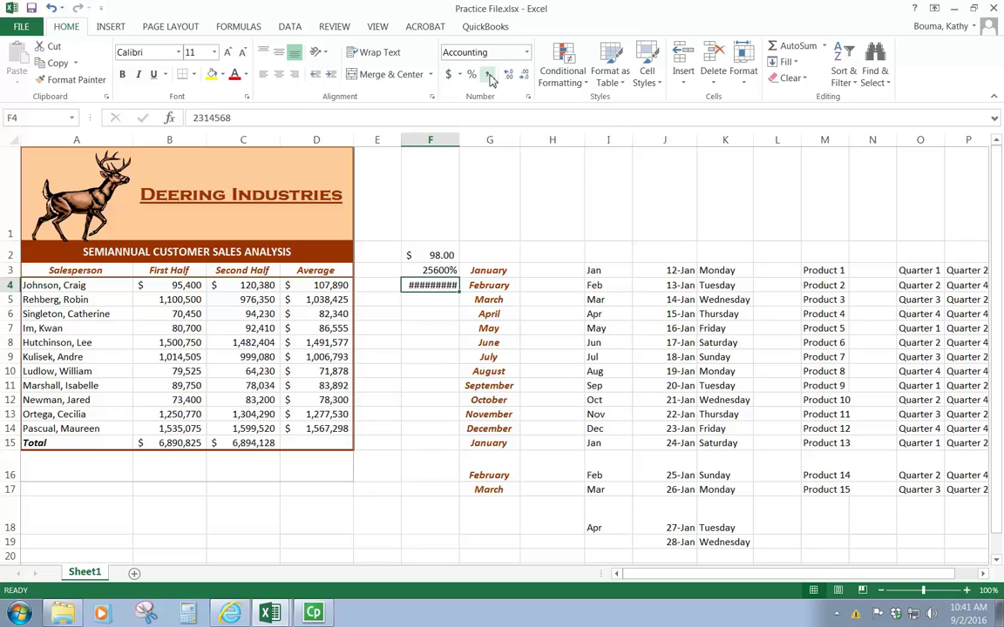
double_click(460, 141)
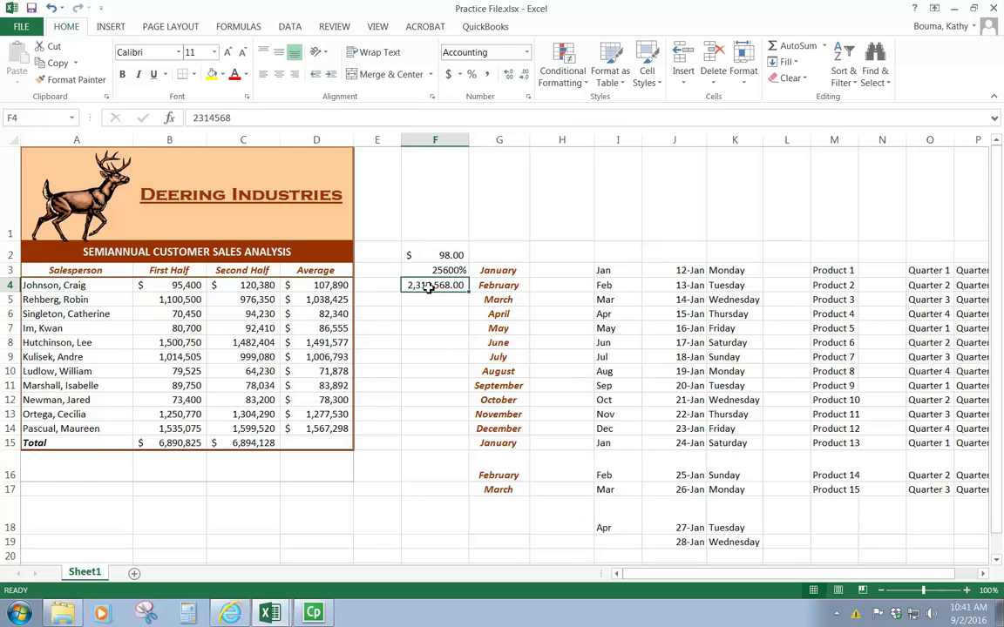